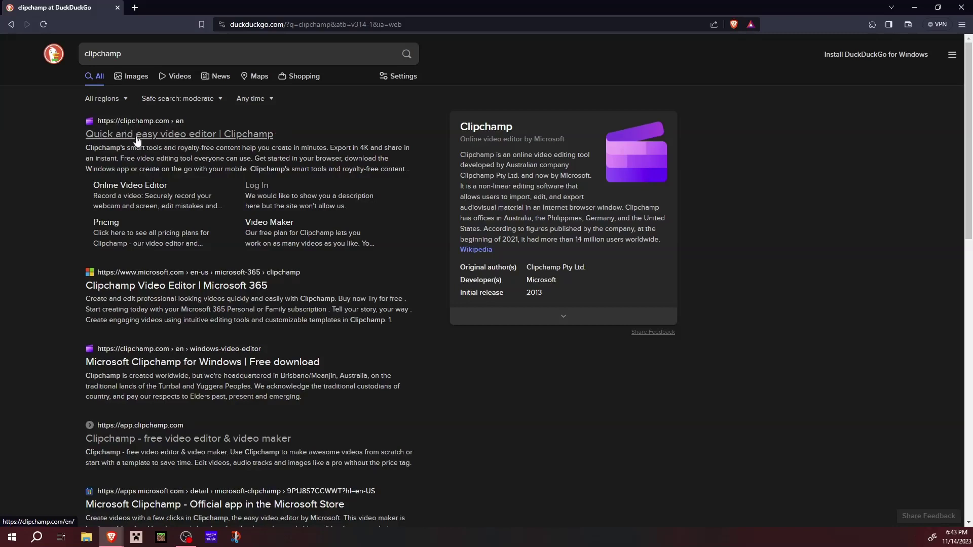
# - Open the Clipchamp website from the search results and enter its free online video editor
pyautogui.click(191, 134)
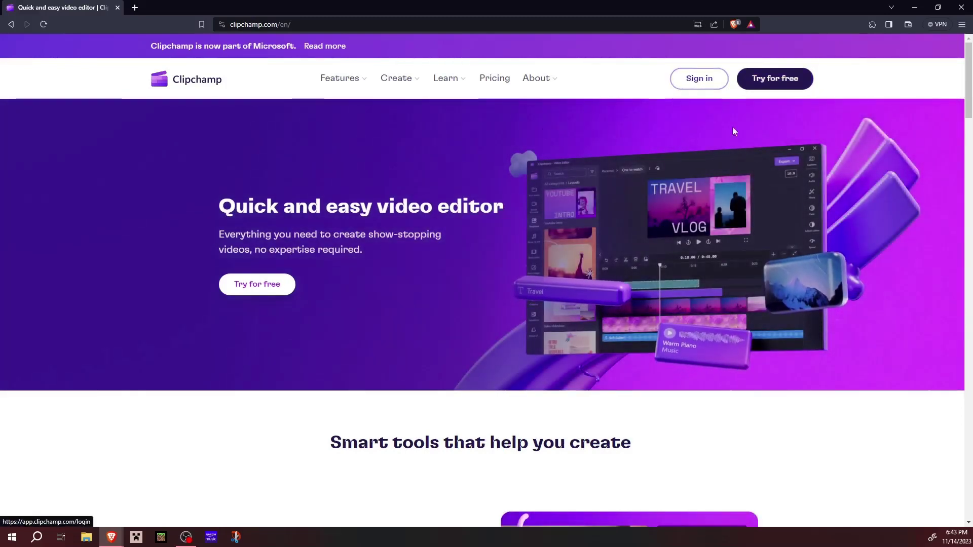
pyautogui.click(757, 78)
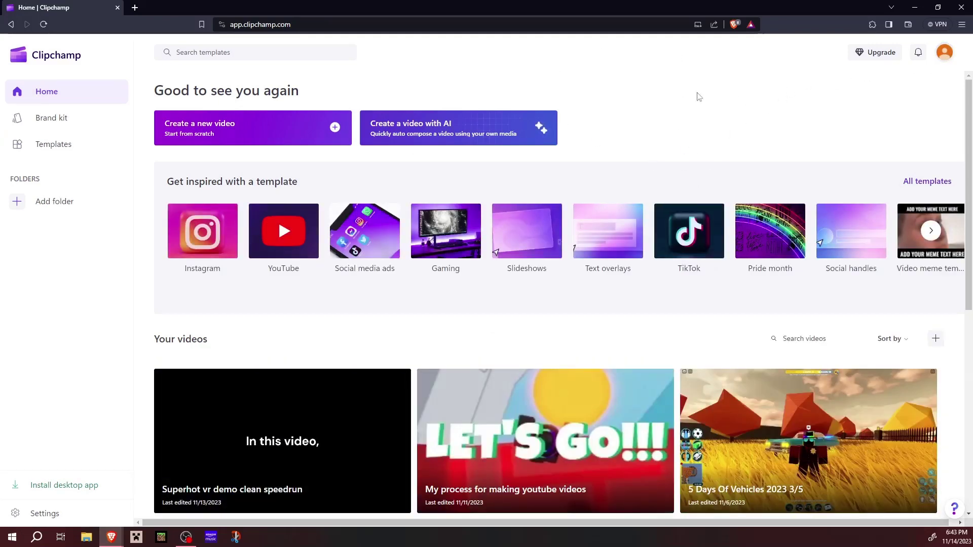
# - Check the account menu and look through the existing video projects on the home page
pyautogui.click(944, 52)
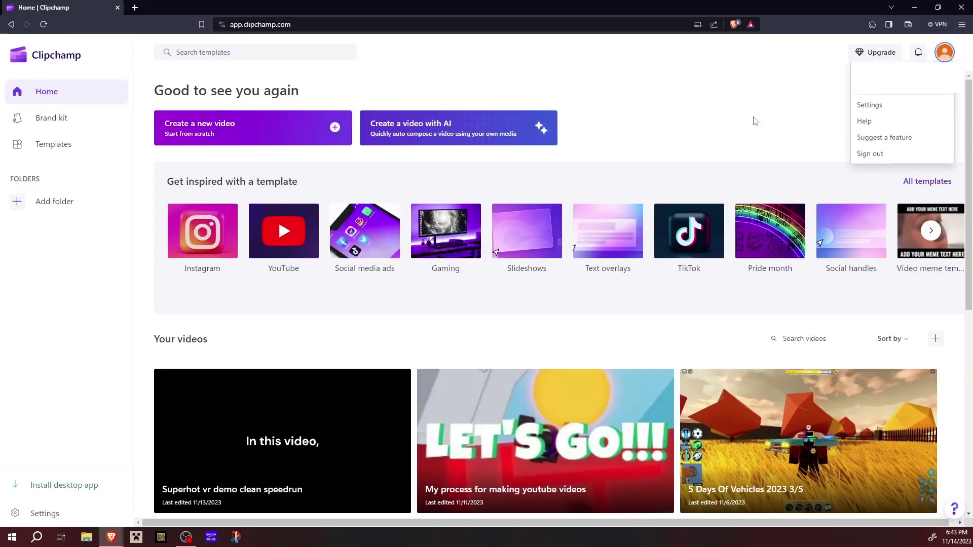
pyautogui.click(785, 141)
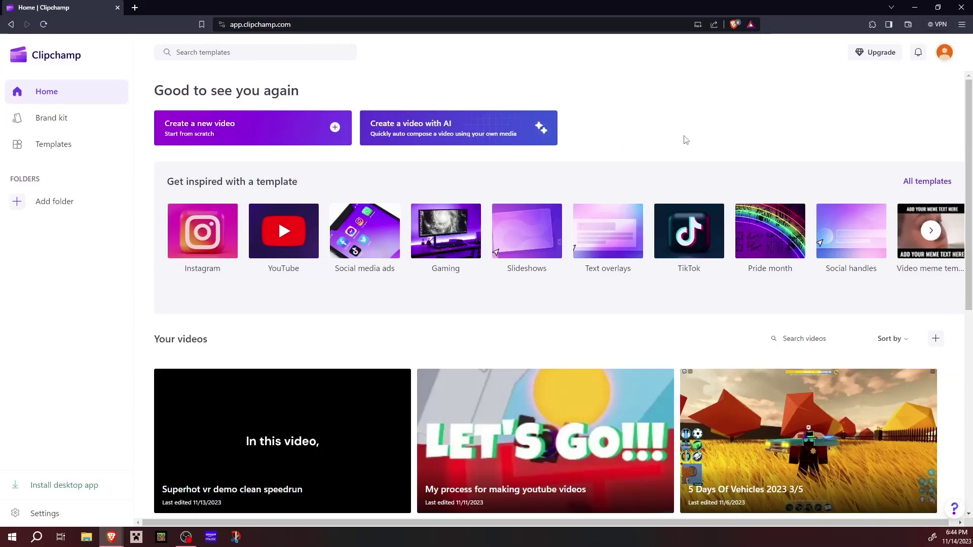
pyautogui.scroll(-8, 659, 238)
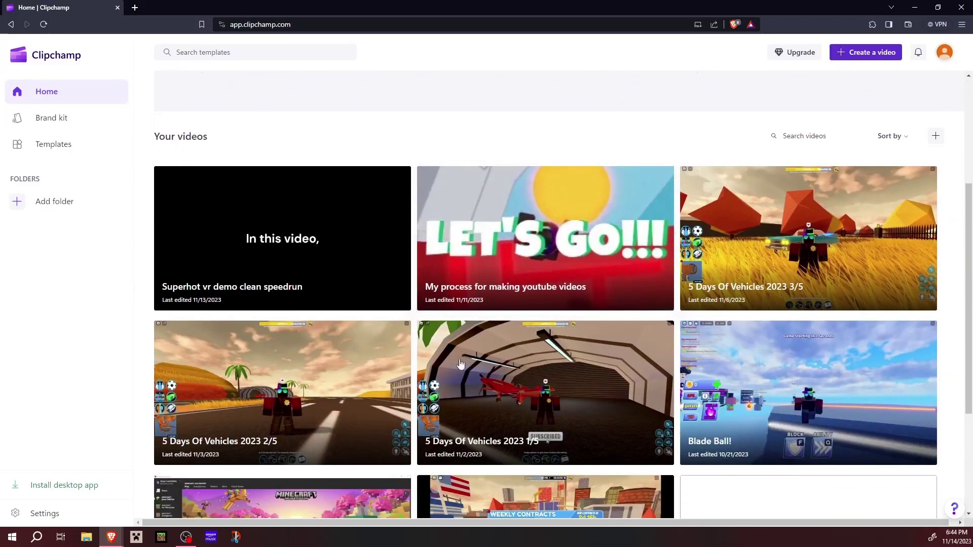
pyautogui.scroll(-4, 655, 330)
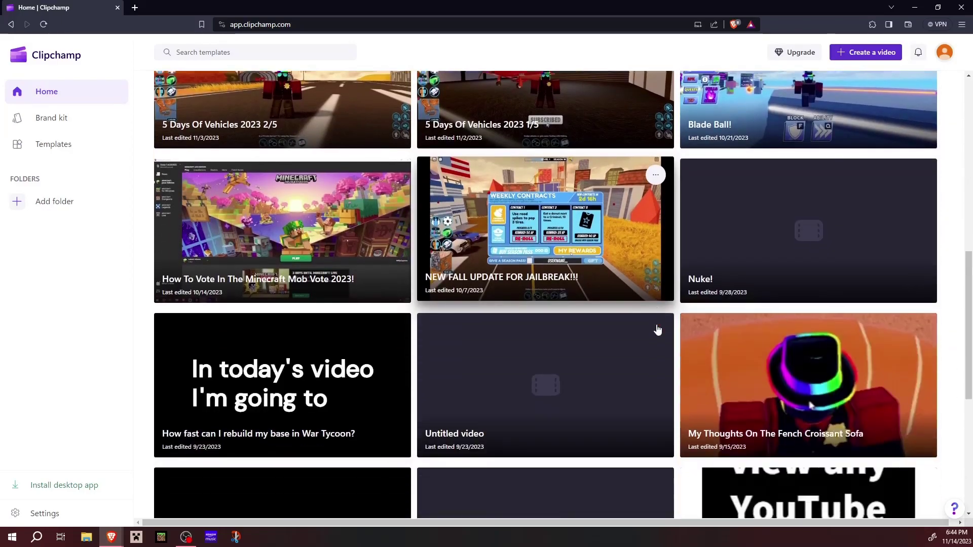
pyautogui.scroll(8, 656, 329)
pyautogui.scroll(5, 655, 319)
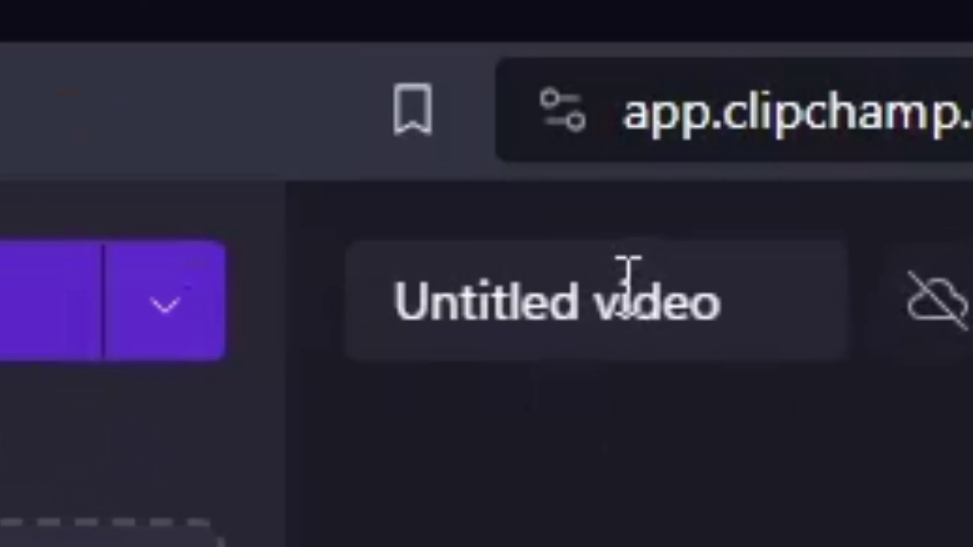
# - Rename the untitled video project as "Clipchamp Tutorial"
pyautogui.click(628, 284)
pyautogui.press('BackSpace')
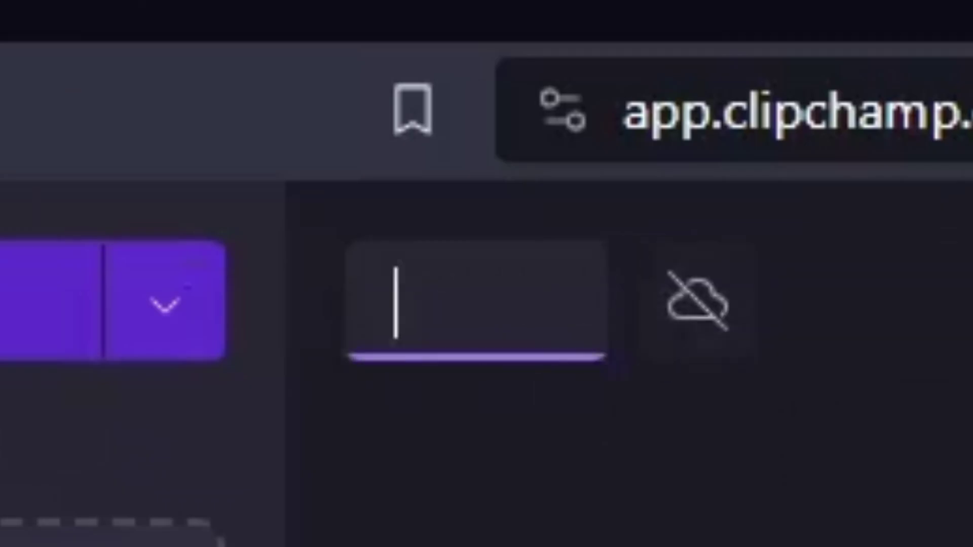
pyautogui.write('Clipchamp Tut')
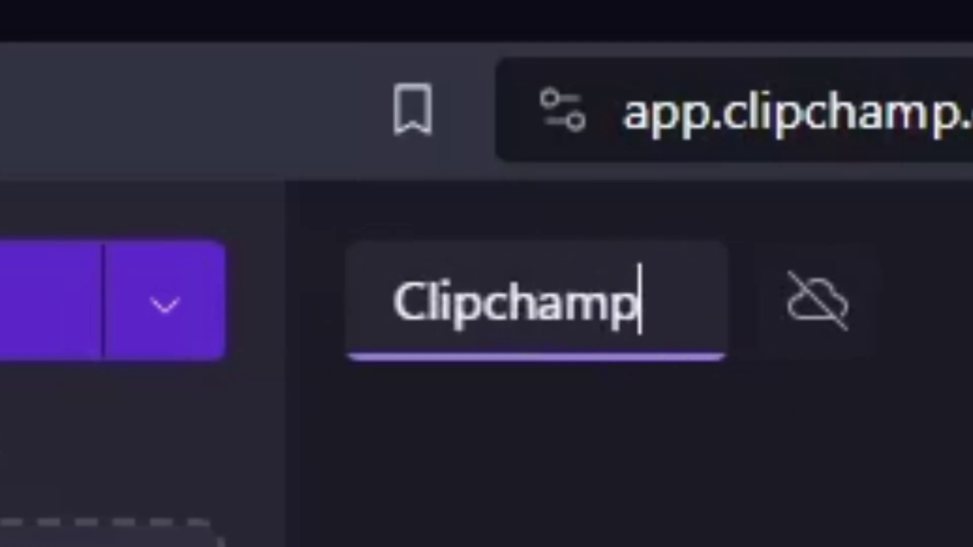
pyautogui.write('orial')
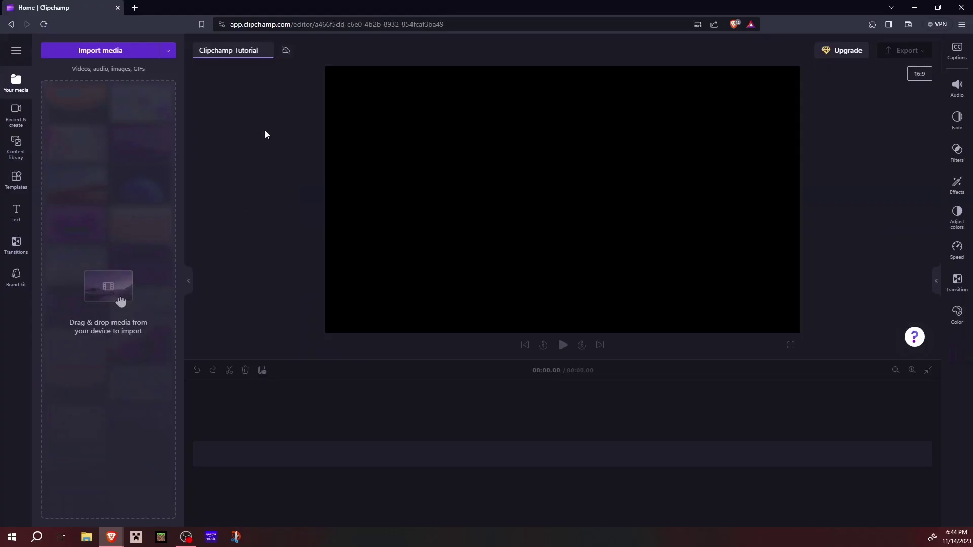
pyautogui.click(262, 141)
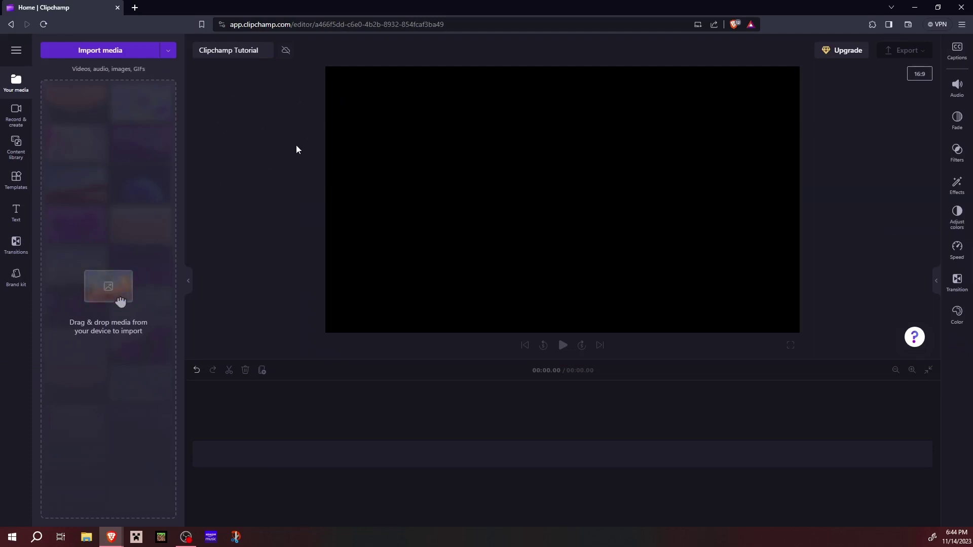
pyautogui.click(5, 88)
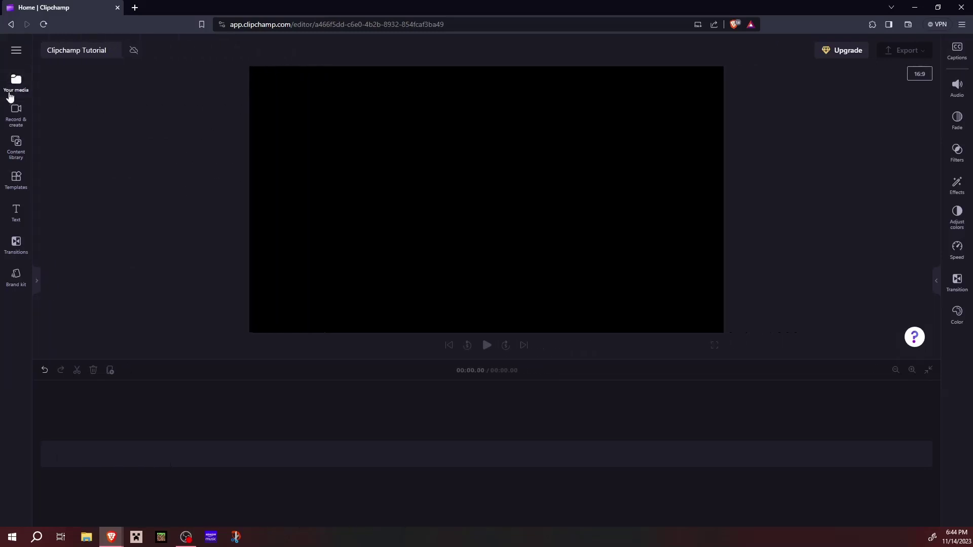
pyautogui.click(12, 95)
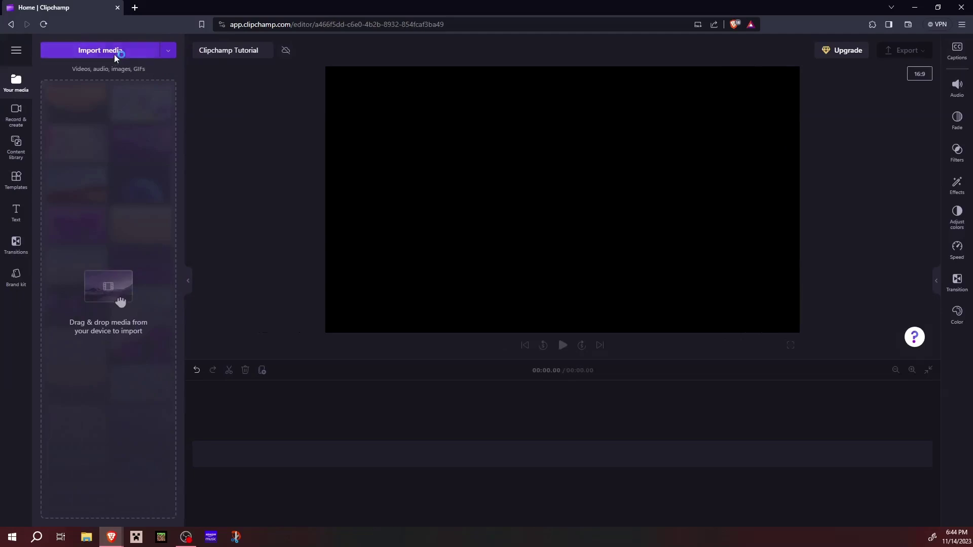
pyautogui.moveTo(729, 125); pyautogui.dragTo(515, 146)
pyautogui.click(748, 145)
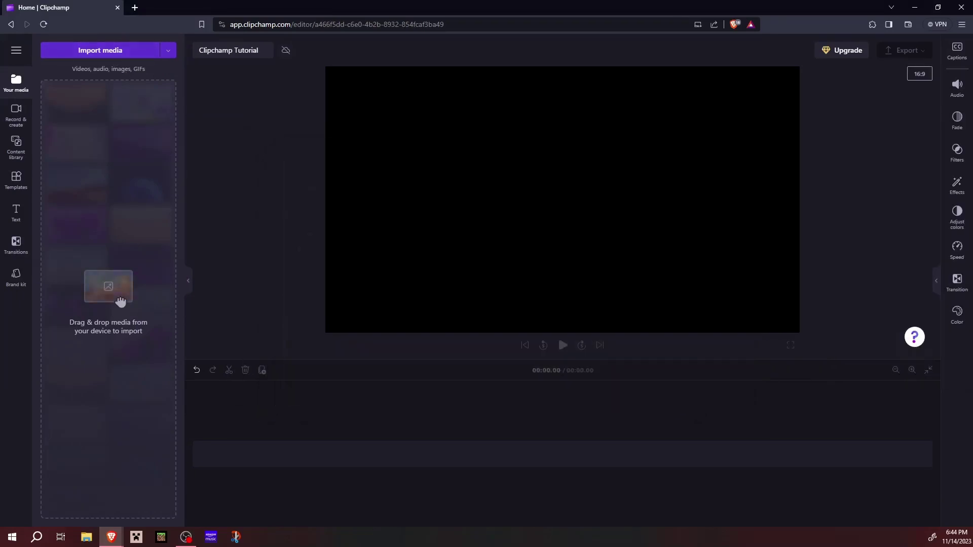
pyautogui.click(168, 51)
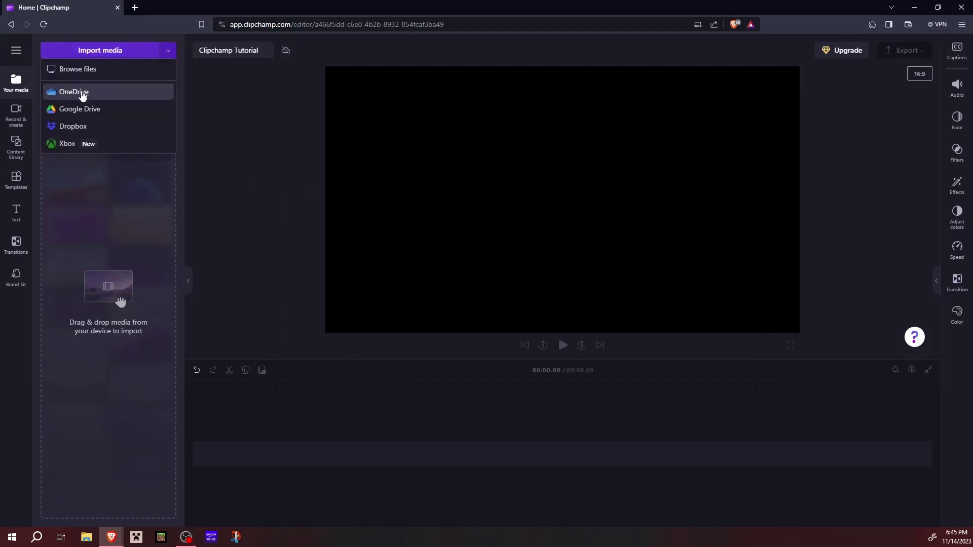
pyautogui.click(145, 70)
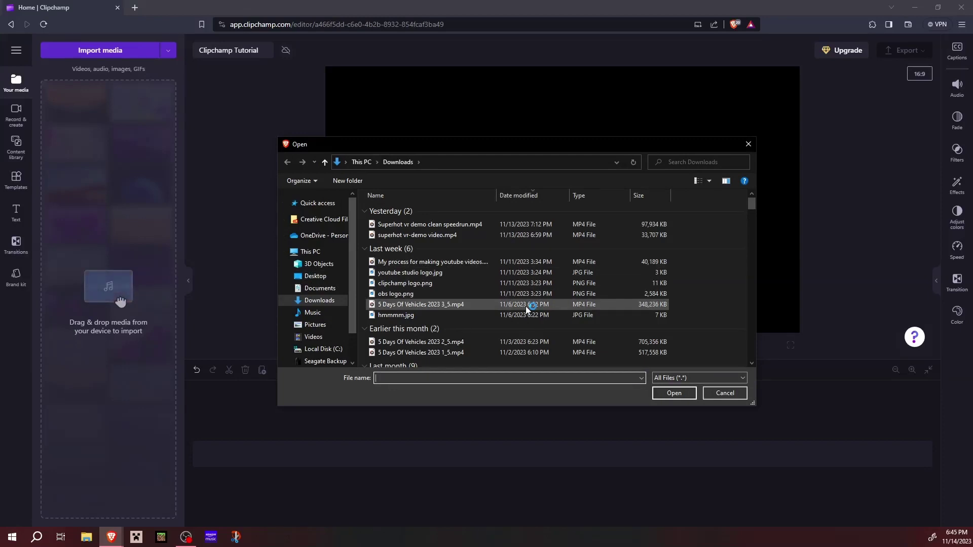
pyautogui.click(316, 280)
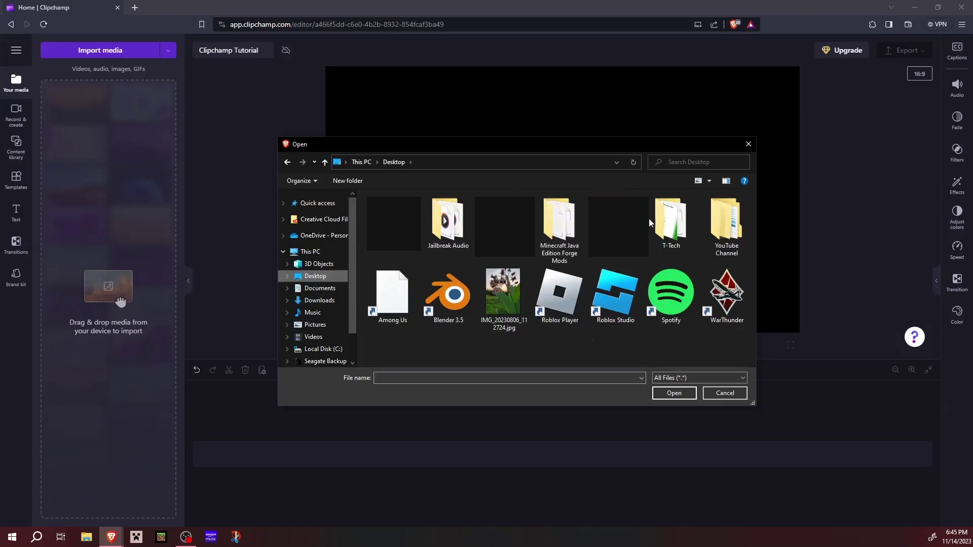
pyautogui.doubleClick(719, 218)
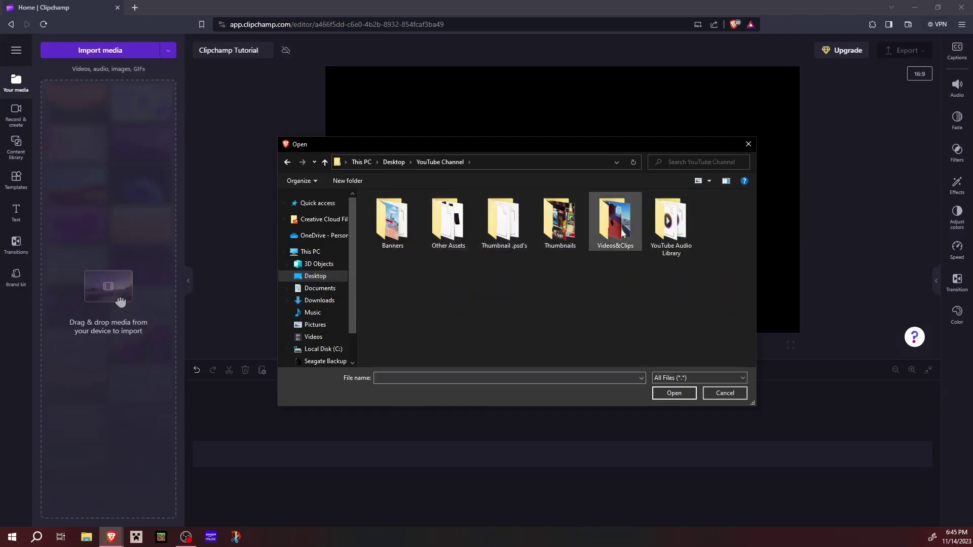
pyautogui.doubleClick(619, 229)
pyautogui.moveTo(751, 202); pyautogui.dragTo(752, 340)
pyautogui.click(392, 304)
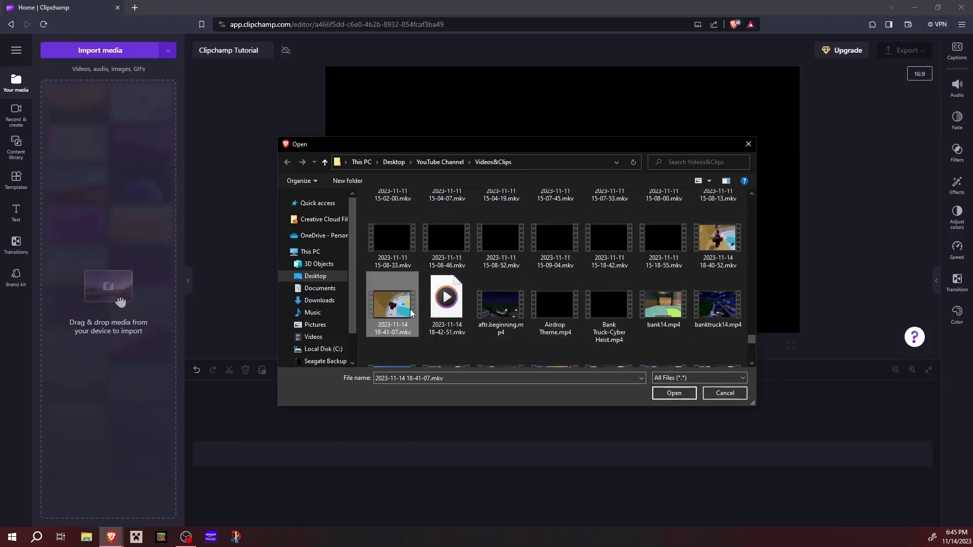
pyautogui.click(674, 393)
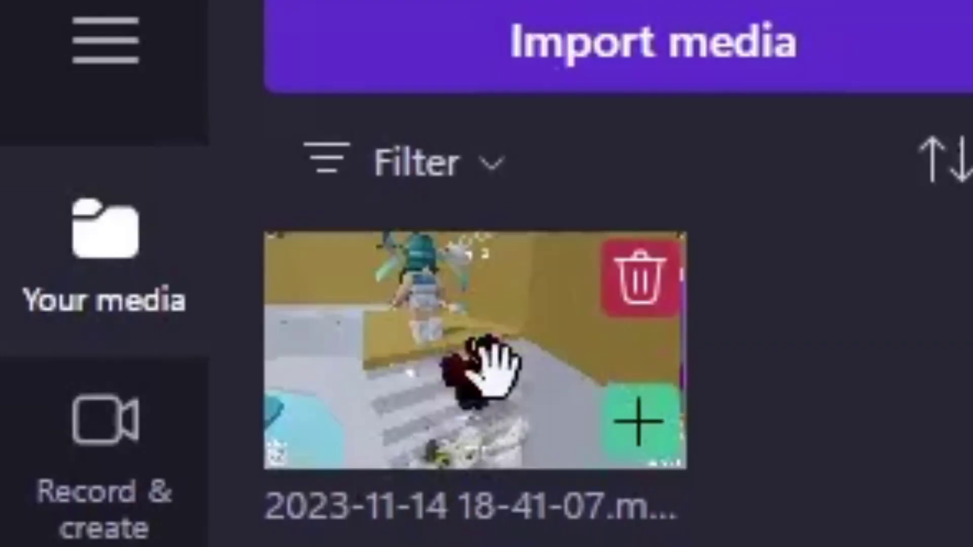
# - Place the imported recording on the timeline, starting at 0 seconds
pyautogui.moveTo(520, 367)
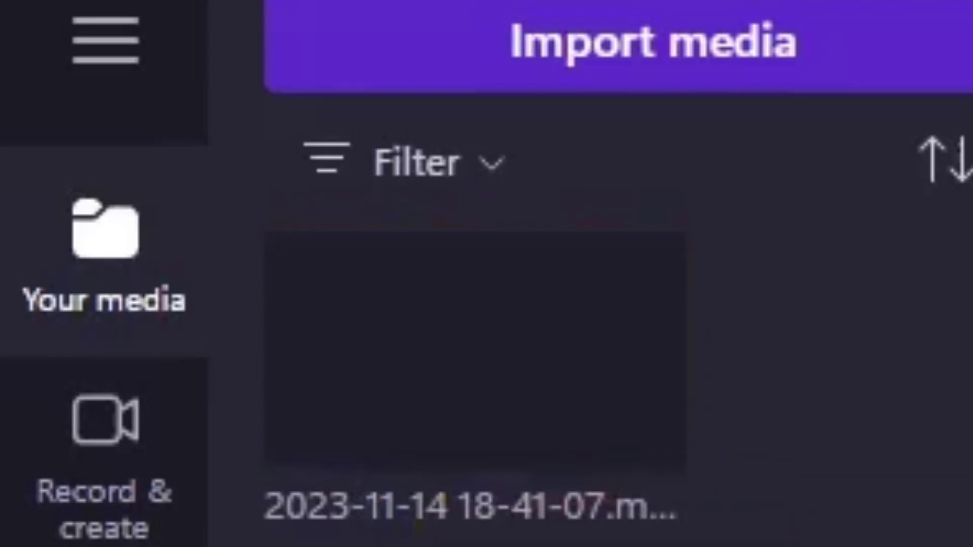
pyautogui.moveTo(498, 365); pyautogui.dragTo(574, 453)
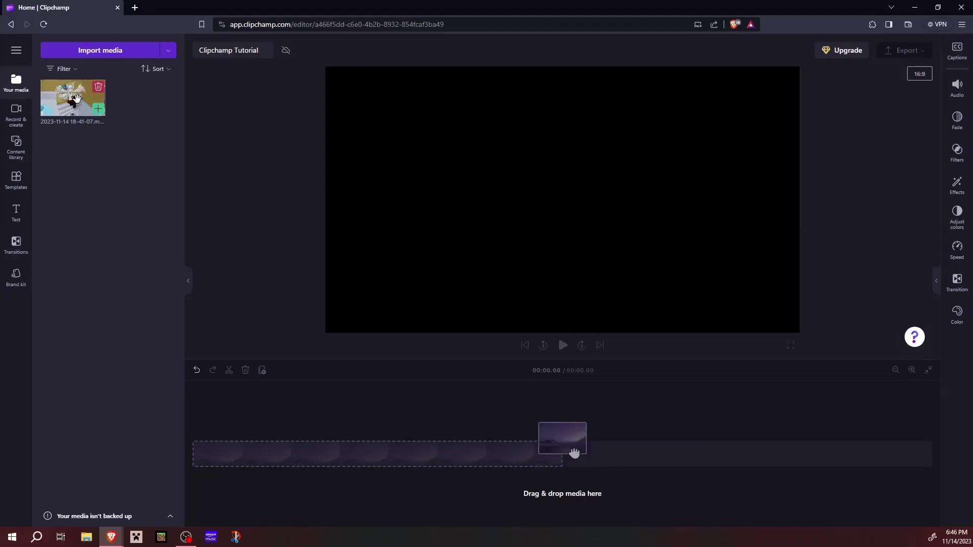
pyautogui.moveTo(87, 112); pyautogui.dragTo(293, 446)
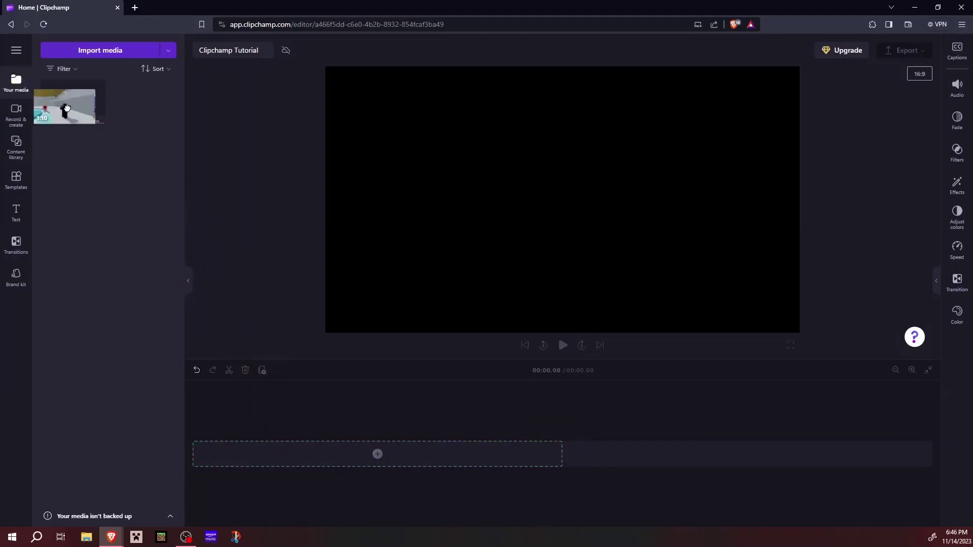
pyautogui.moveTo(67, 108); pyautogui.dragTo(311, 437)
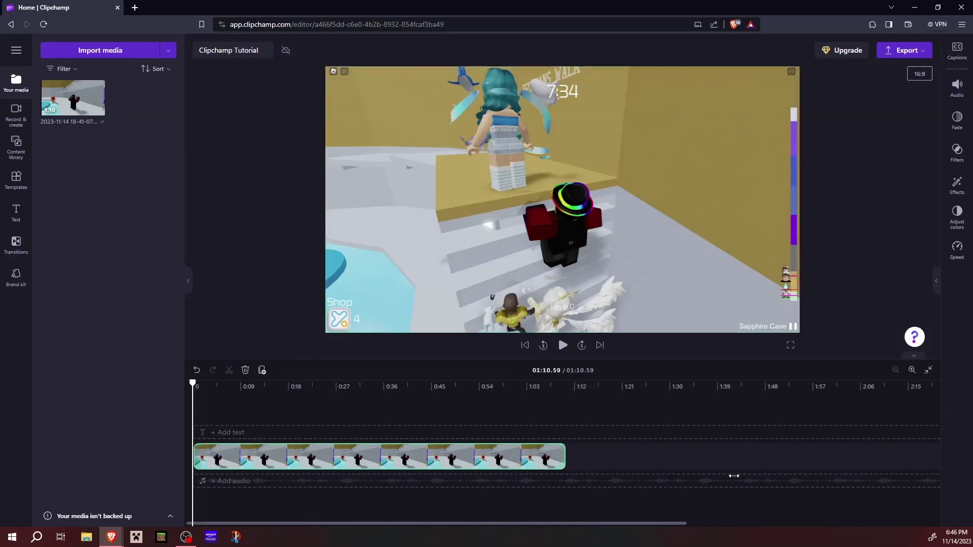
# - Add a plain text title above the video at about 16.5 seconds and shorten it from its end to a sliver
pyautogui.click(17, 218)
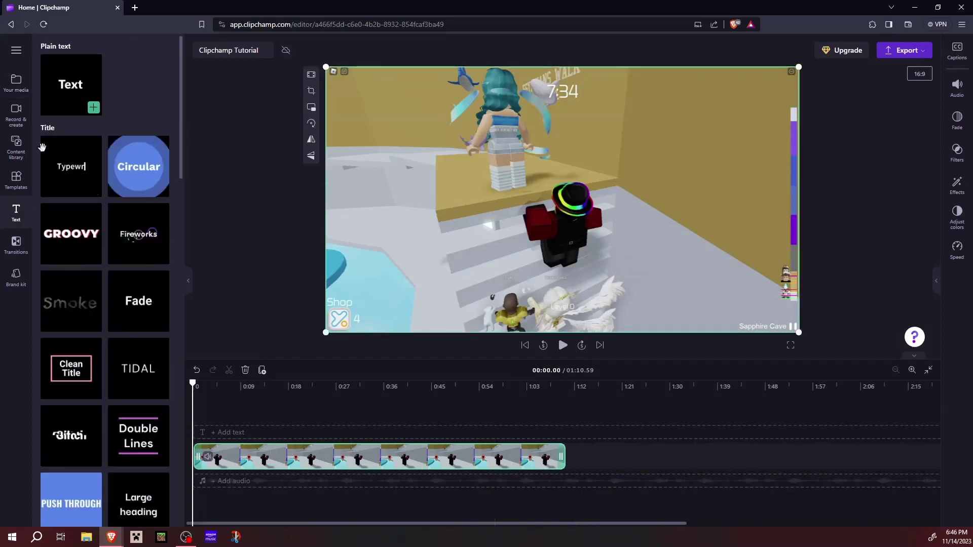
pyautogui.moveTo(90, 98); pyautogui.dragTo(291, 449)
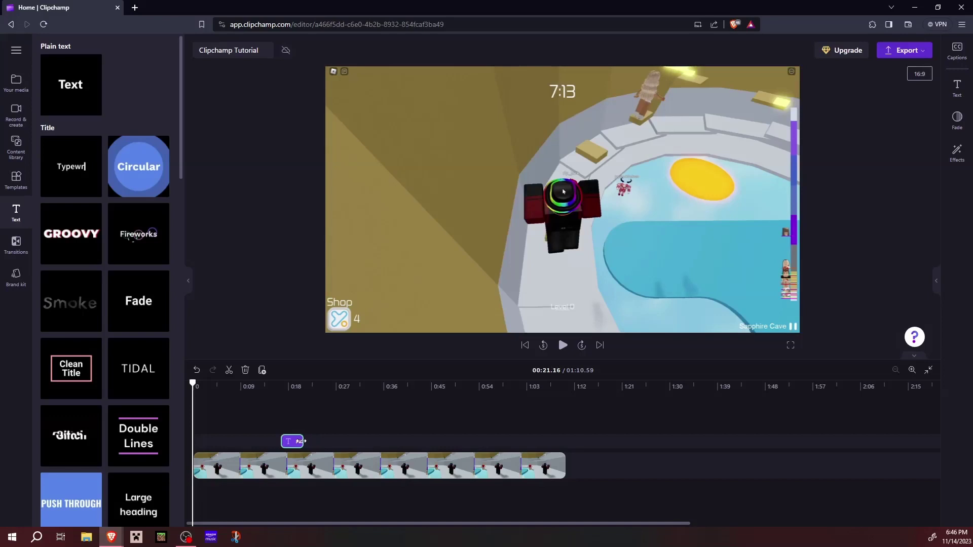
pyautogui.moveTo(301, 441); pyautogui.dragTo(283, 443)
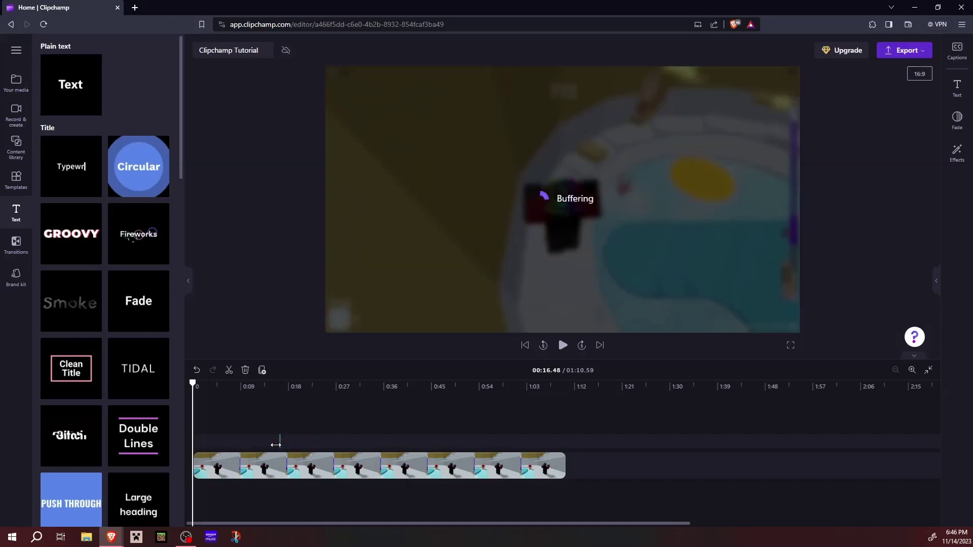
pyautogui.moveTo(280, 446)
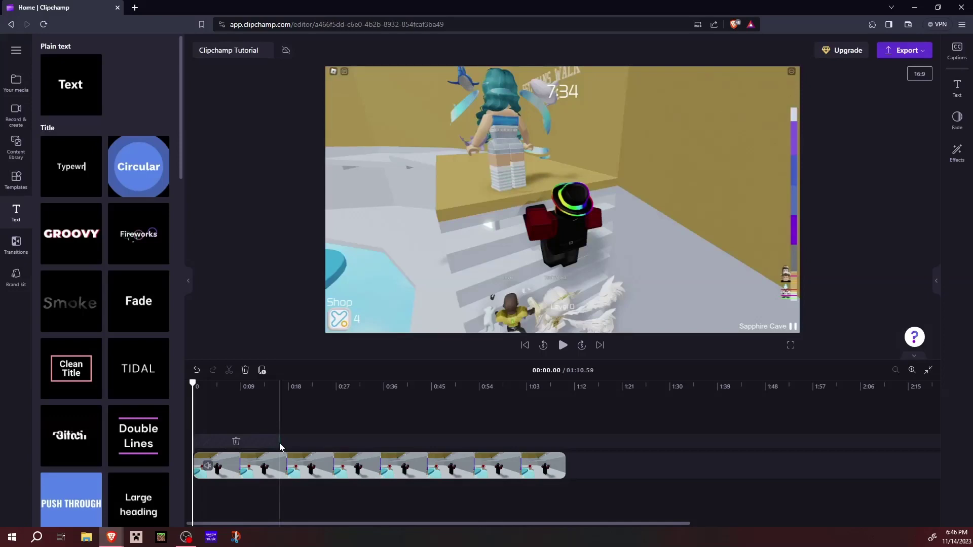
# - Extend the tiny text title's start earlier, to about 16.3 seconds on the timeline
pyautogui.scroll(6, 280, 446)
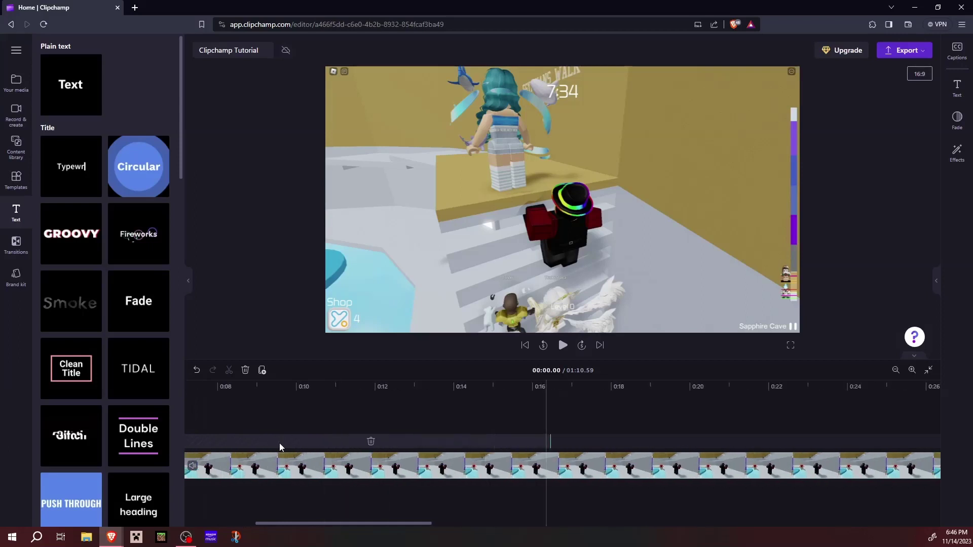
pyautogui.scroll(3, 278, 443)
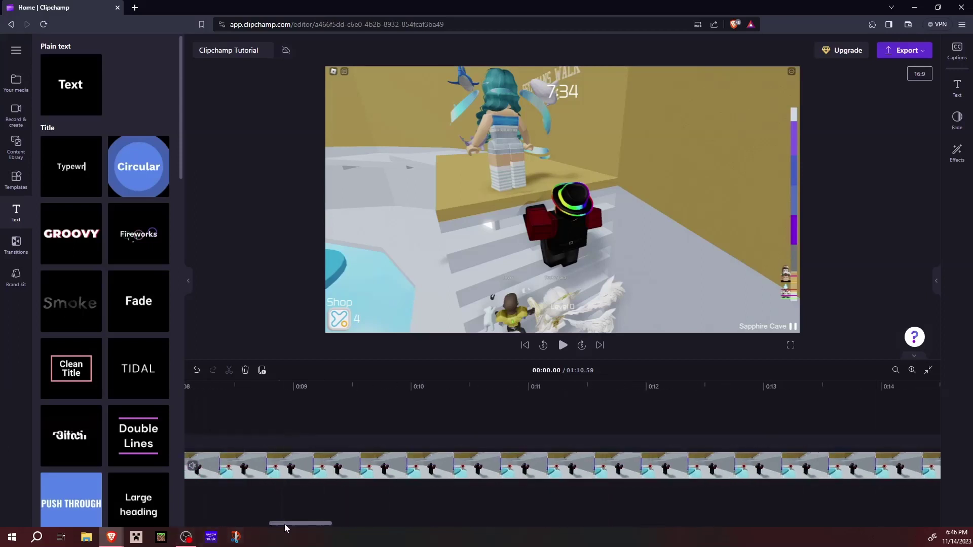
pyautogui.moveTo(284, 524); pyautogui.dragTo(349, 450)
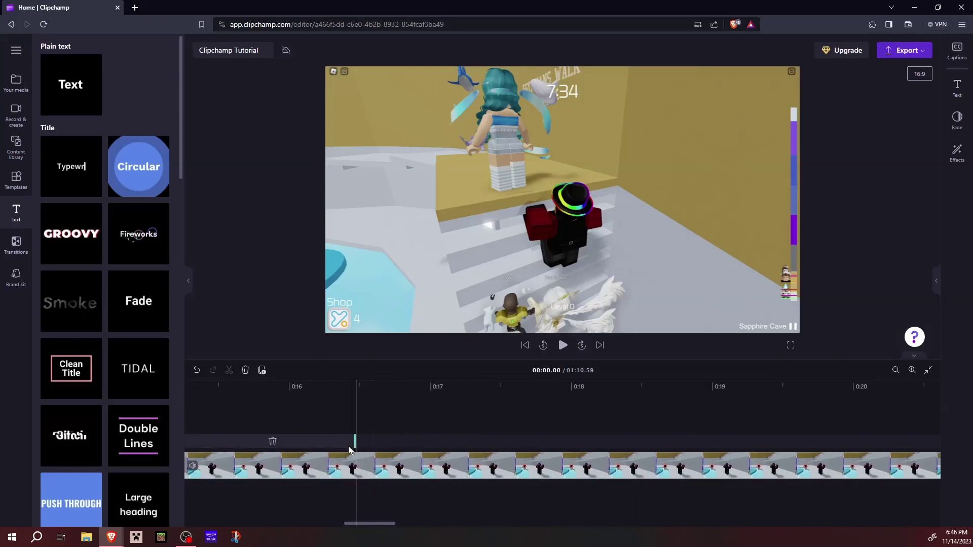
pyautogui.scroll(2, 406, 440)
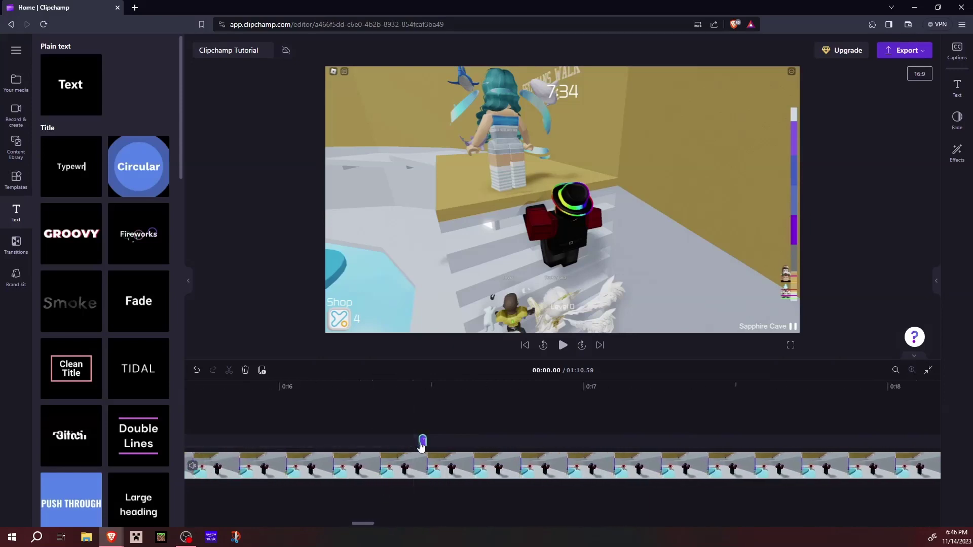
pyautogui.moveTo(420, 444); pyautogui.dragTo(360, 441)
# - Preview the video from about 16.07 seconds through the short text title and pause just after 17 seconds
pyautogui.click(303, 416)
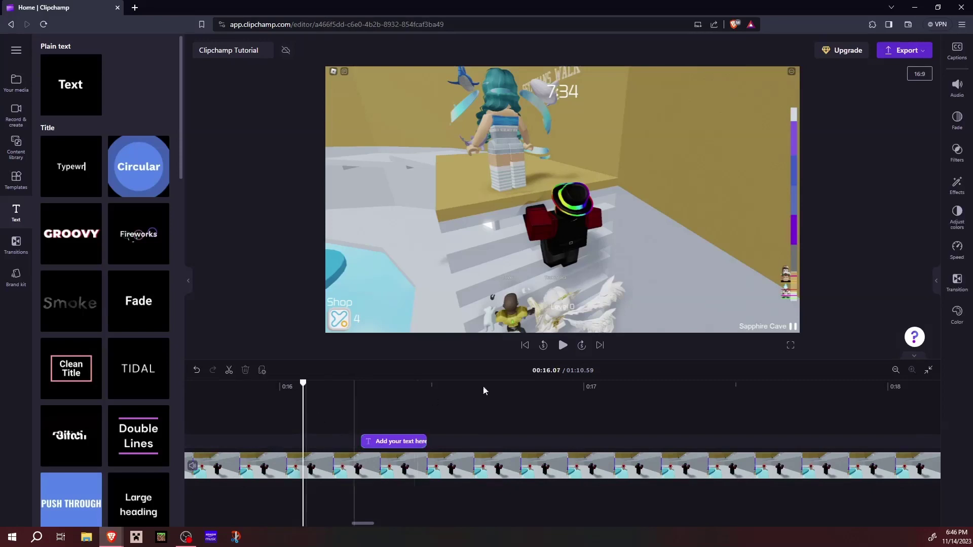
pyautogui.click(563, 345)
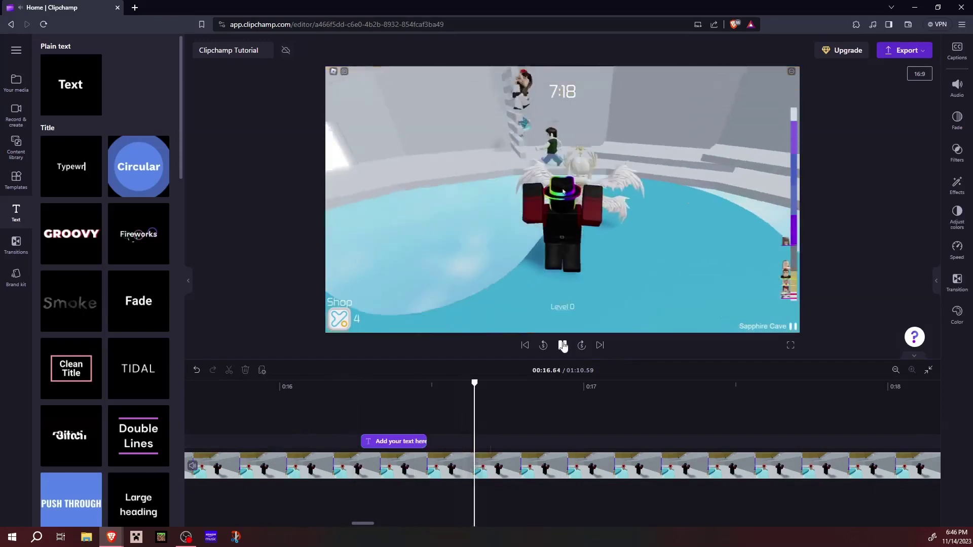
pyautogui.click(563, 345)
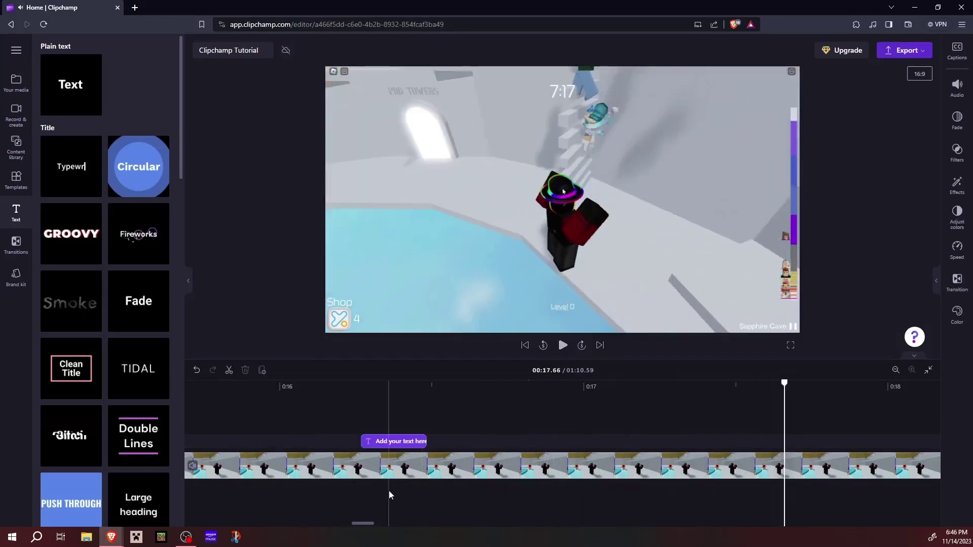
# - Delete the short text title above the video and show the project's imported media
pyautogui.click(402, 442)
pyautogui.press('Delete')
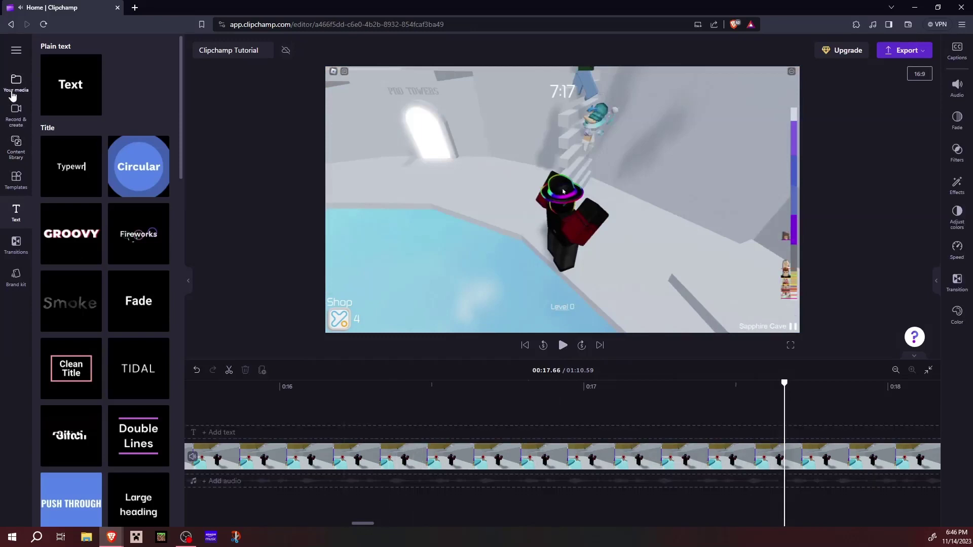
pyautogui.click(16, 83)
# - Move the playhead to the start of the timeline, play the opening of the recording, pause, and rewind to 0 seconds
pyautogui.hscroll(1, 348, 463)
pyautogui.scroll(-10, 341, 458)
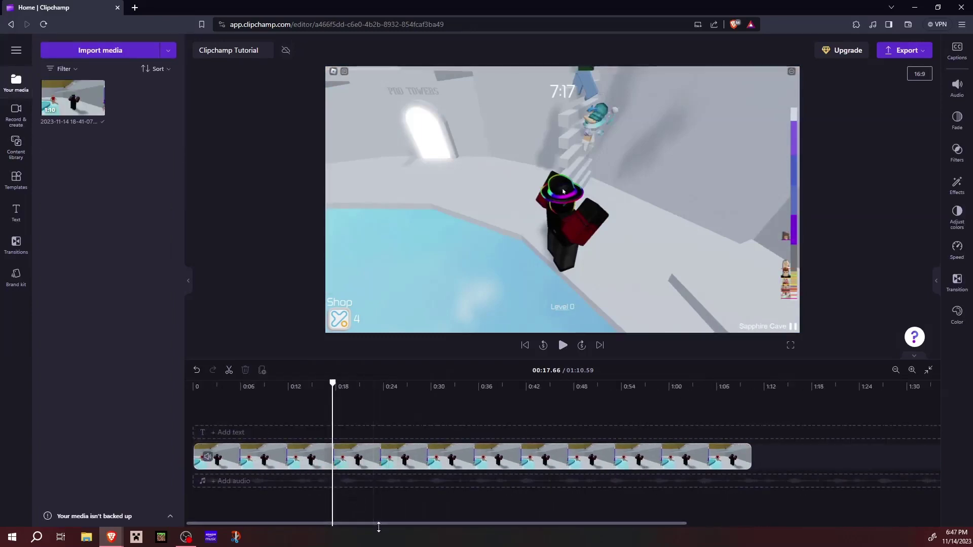
pyautogui.scroll(3, 381, 493)
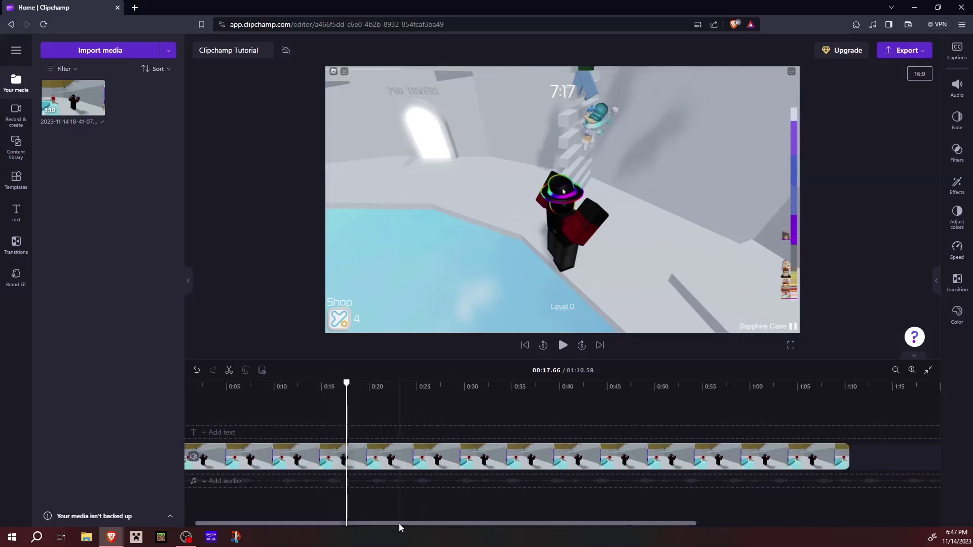
pyautogui.moveTo(399, 523); pyautogui.dragTo(328, 521)
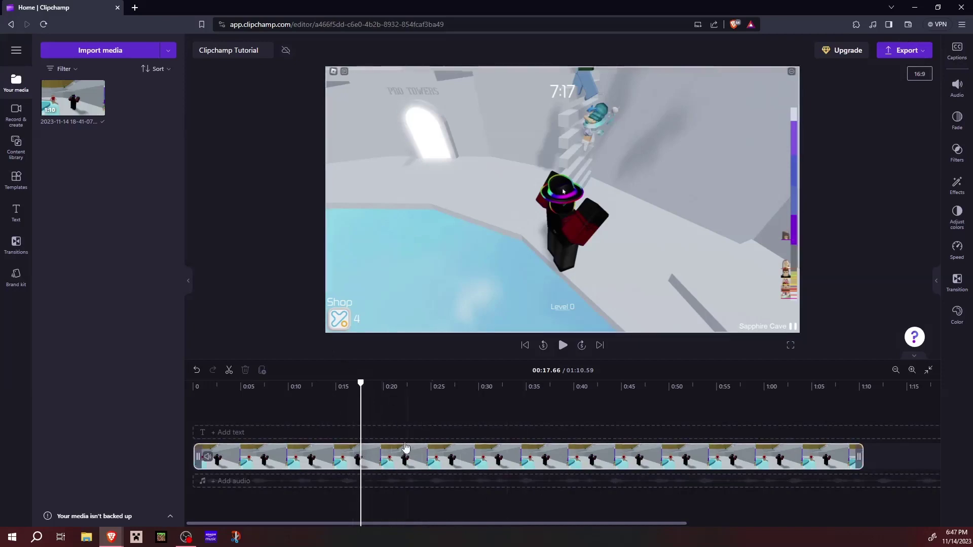
pyautogui.click(194, 405)
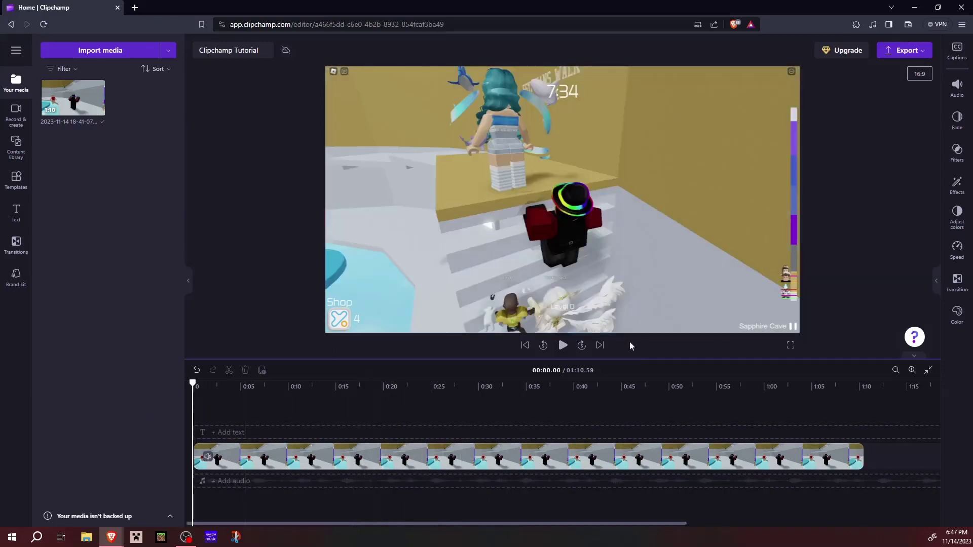
pyautogui.click(563, 344)
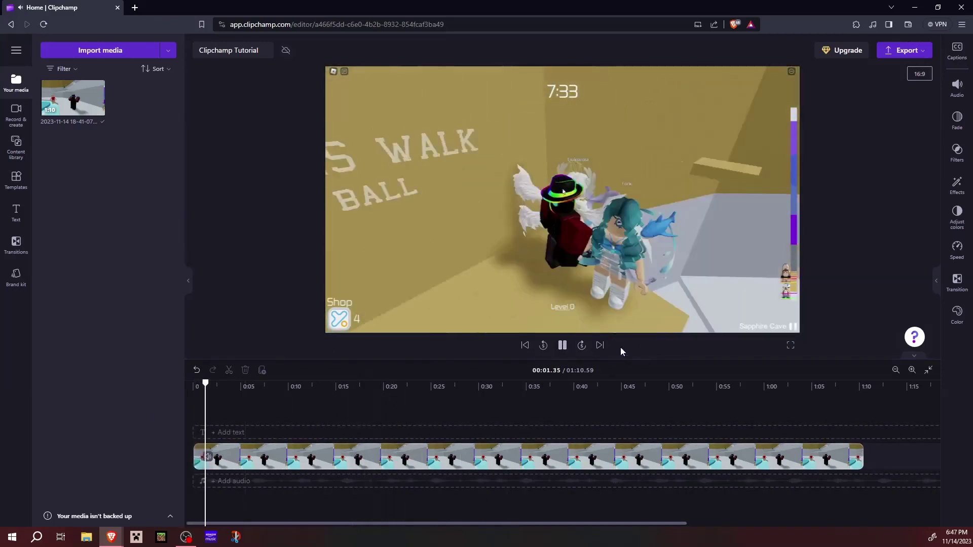
pyautogui.click(562, 347)
pyautogui.click(542, 349)
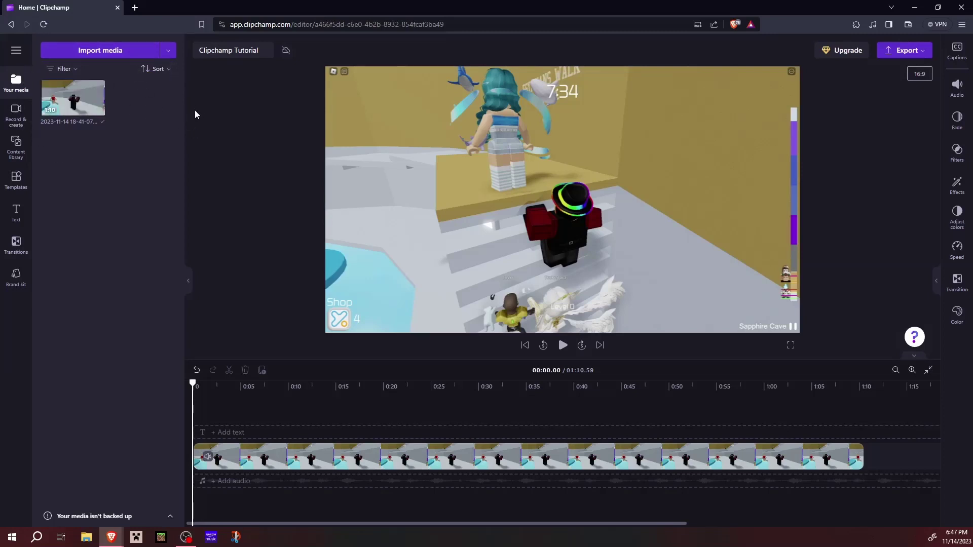
# - Review the recording and creation options, and look through the content library's music collections
pyautogui.click(14, 111)
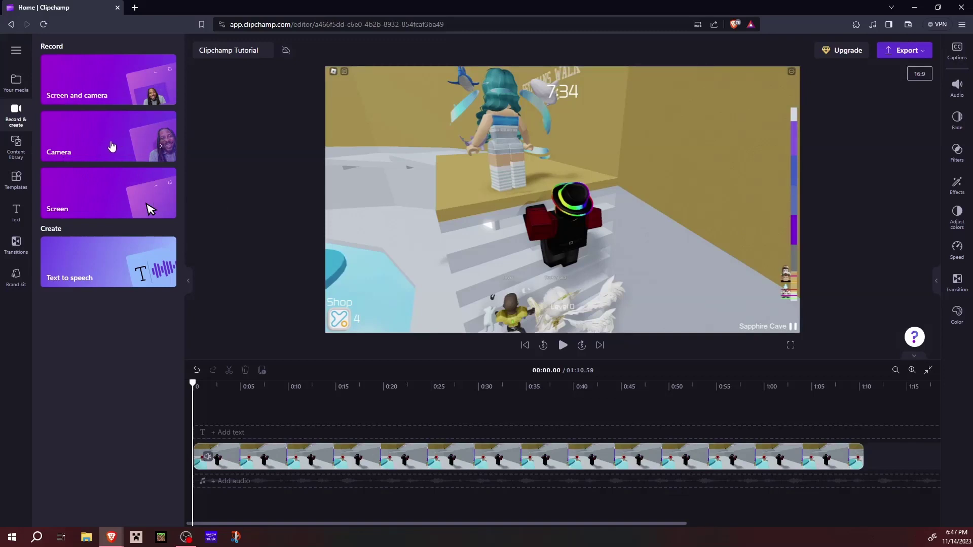
pyautogui.click(16, 144)
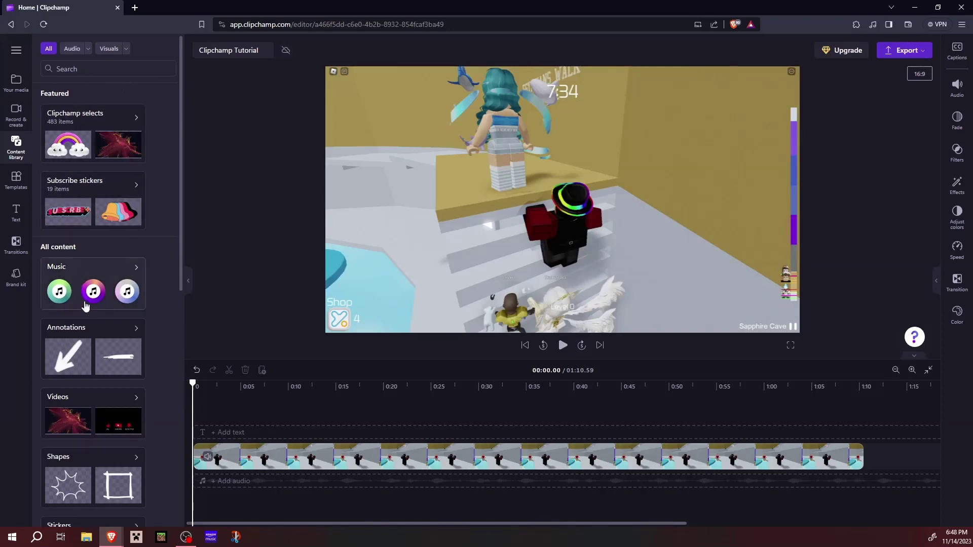
pyautogui.click(73, 49)
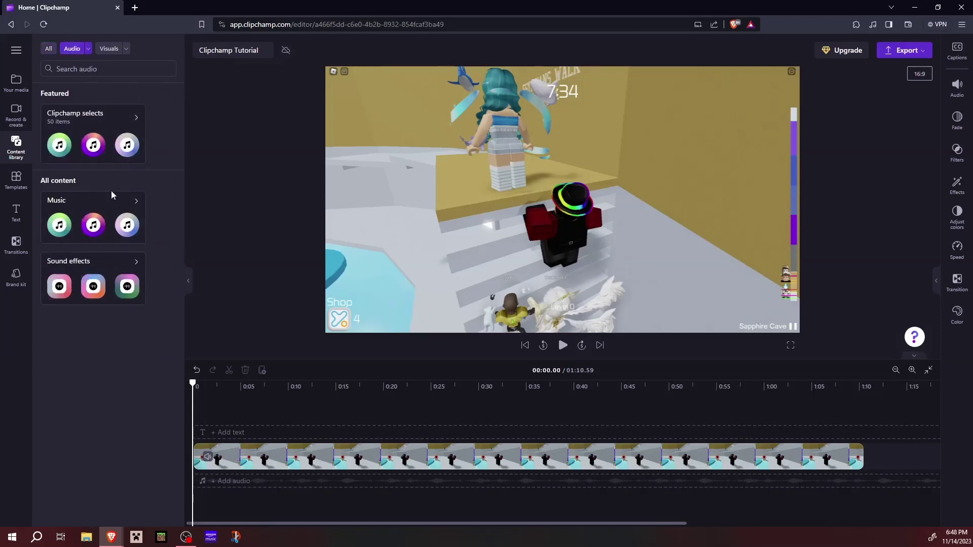
pyautogui.click(108, 207)
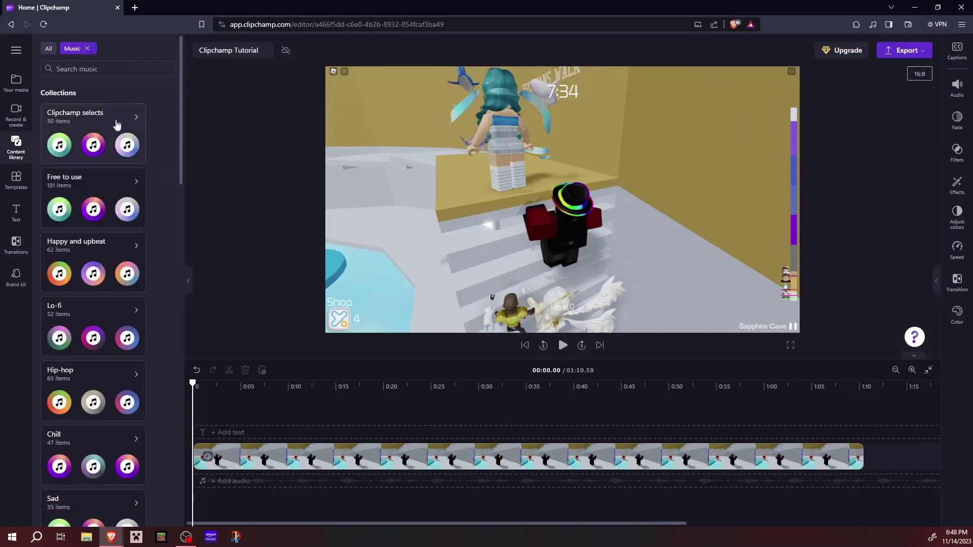
pyautogui.scroll(-1, 103, 150)
pyautogui.scroll(-4, 104, 150)
pyautogui.scroll(5, 103, 150)
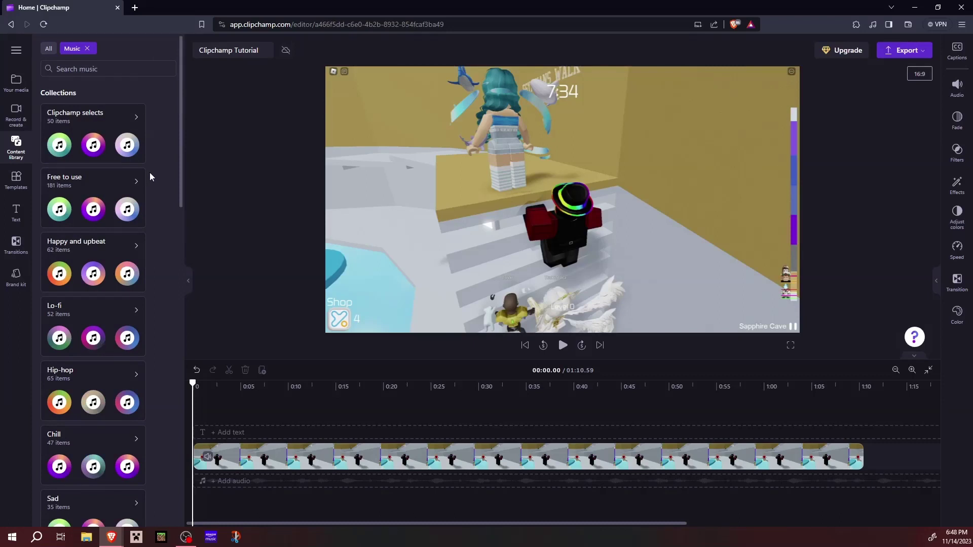
# - Browse the Free to use music collection, sample "Inspiring Country Trailer" and "Inspire me", and return to the full content library
pyautogui.click(112, 185)
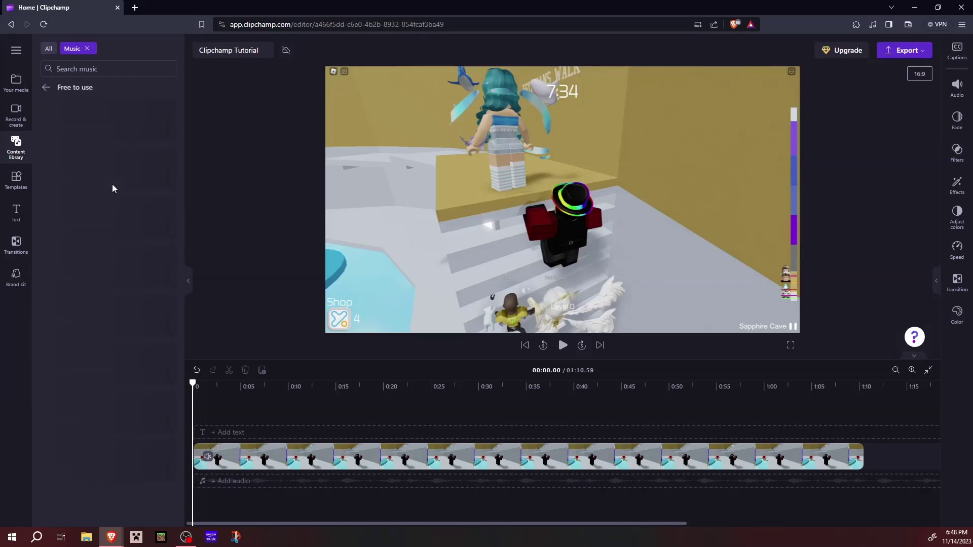
pyautogui.scroll(-8, 97, 185)
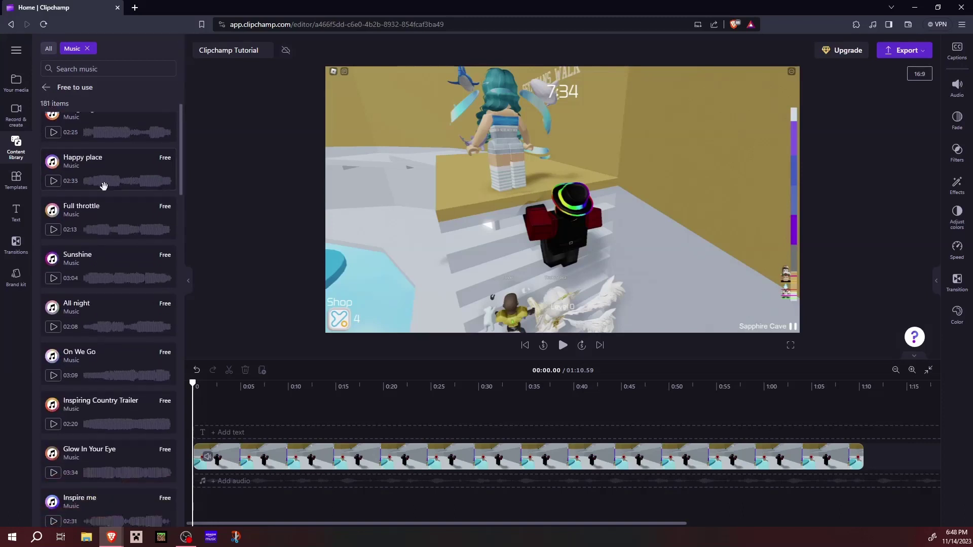
pyautogui.scroll(-6, 116, 265)
pyautogui.scroll(3, 60, 206)
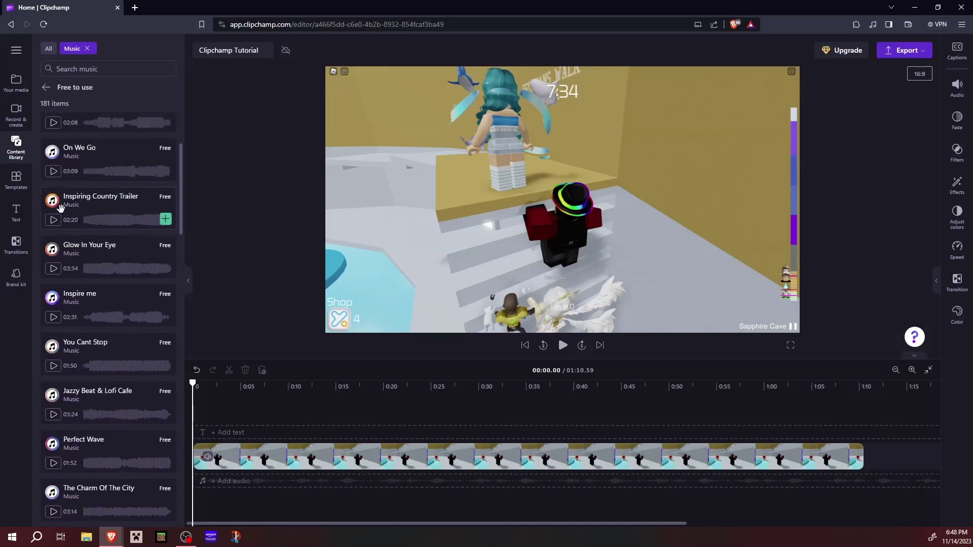
pyautogui.click(54, 220)
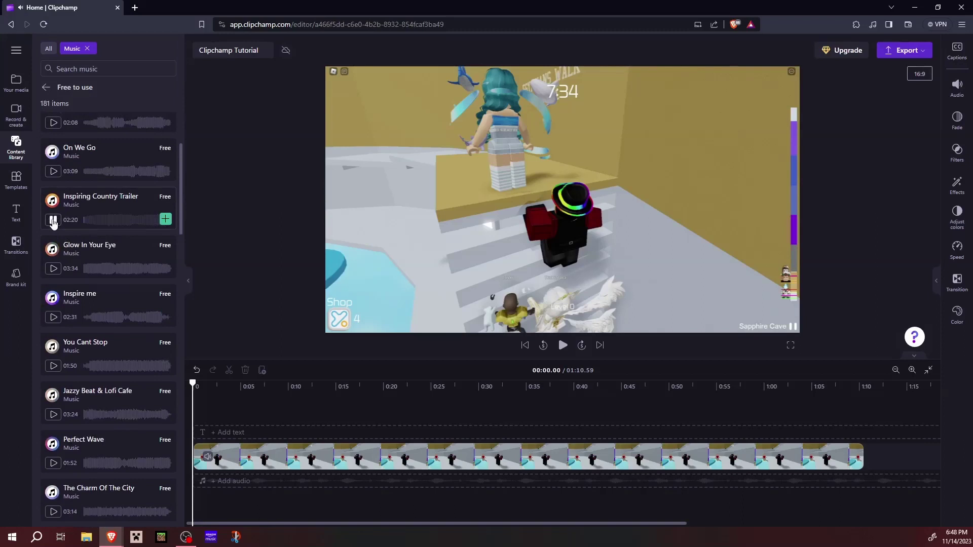
pyautogui.click(53, 221)
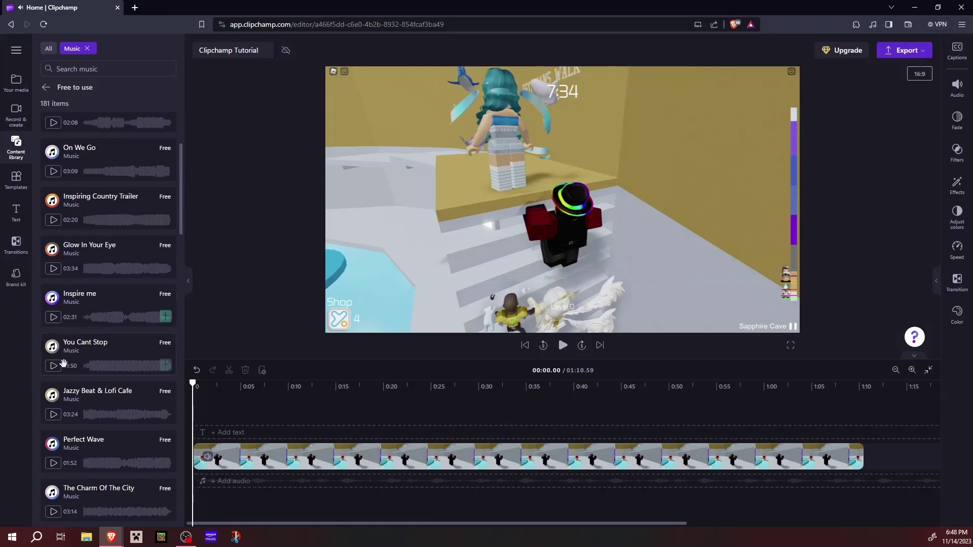
pyautogui.click(54, 318)
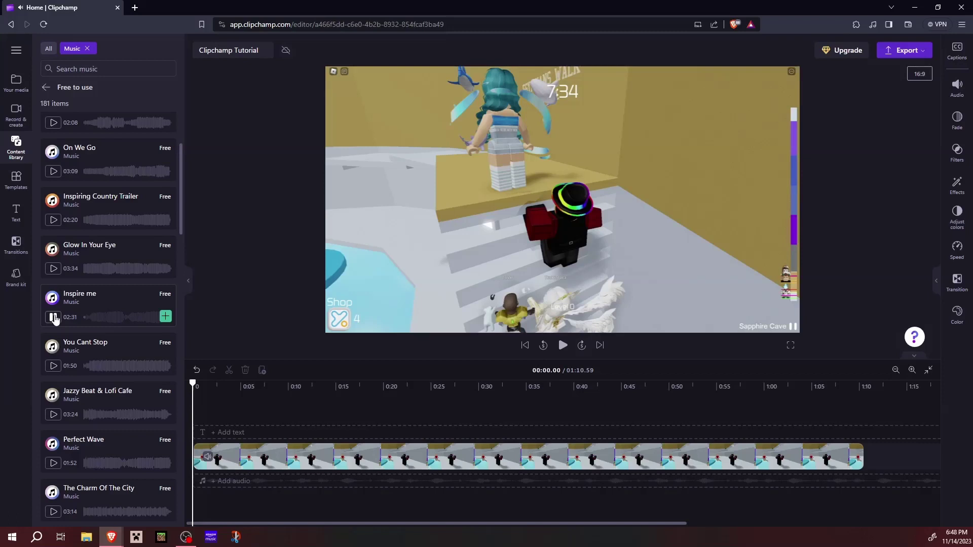
pyautogui.scroll(-10, 56, 325)
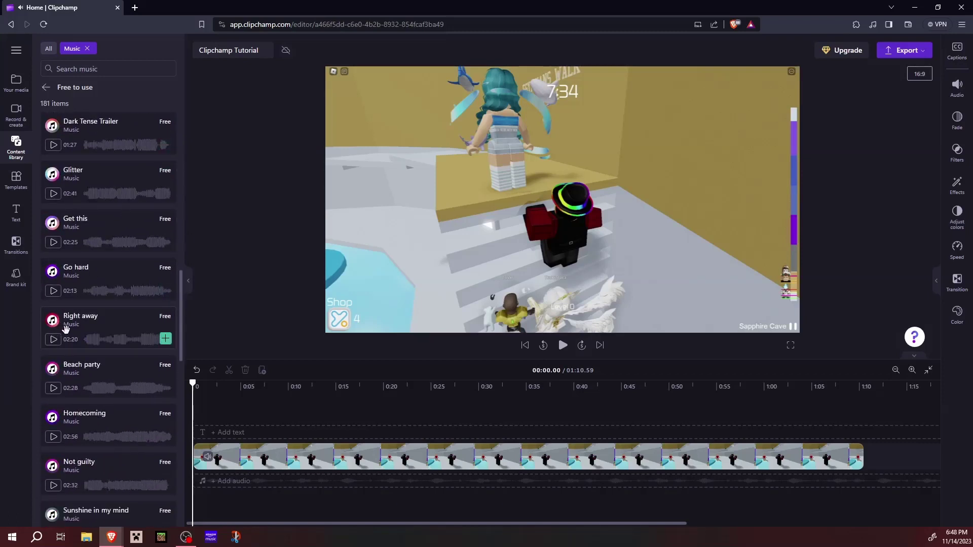
pyautogui.scroll(-10, 64, 325)
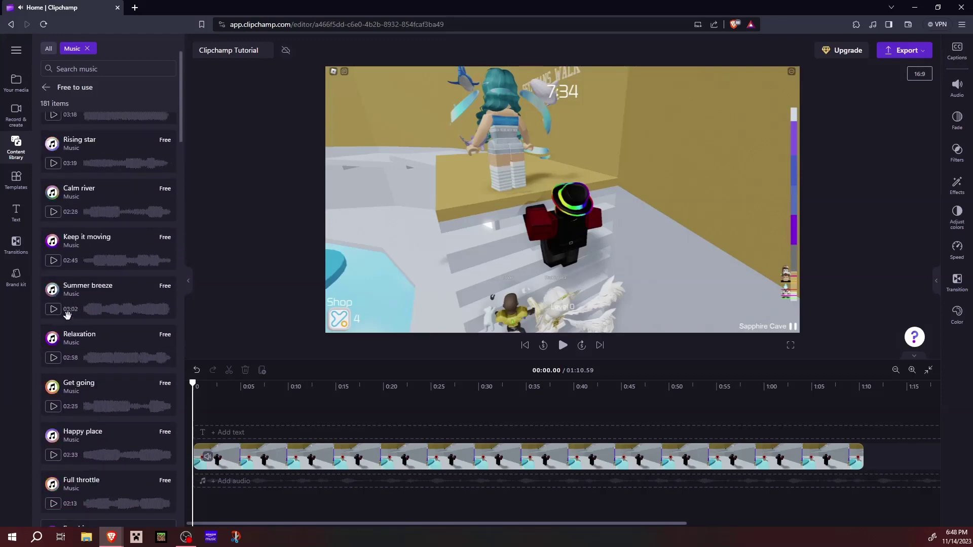
pyautogui.click(47, 87)
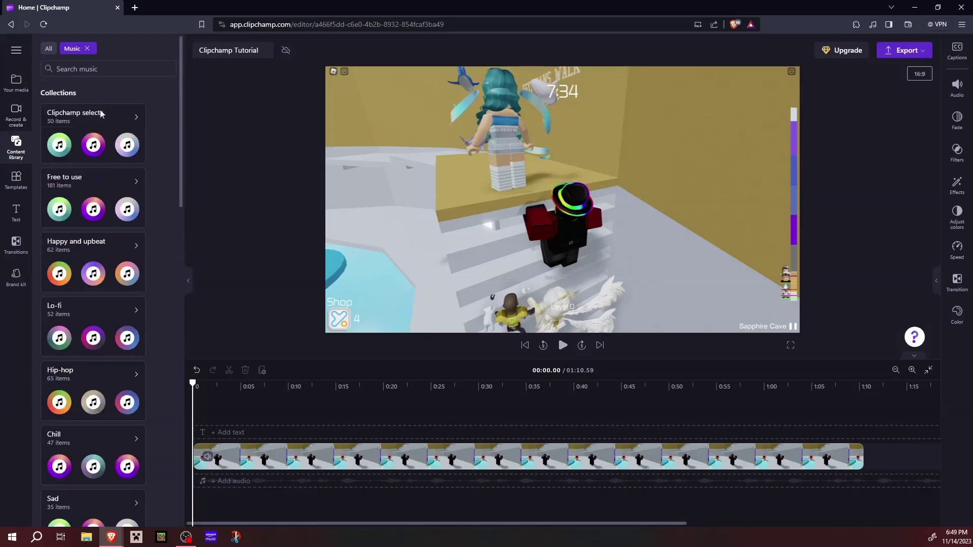
pyautogui.click(87, 48)
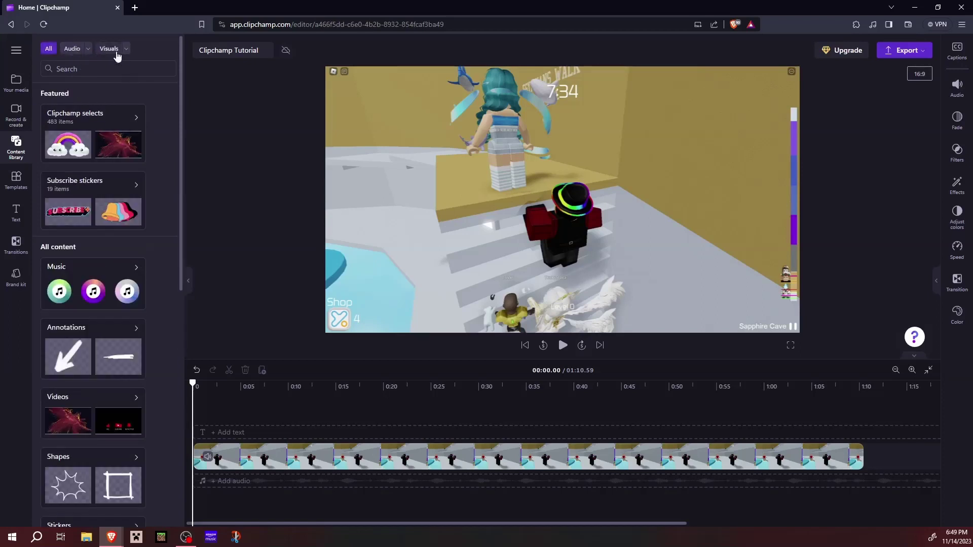
# - Examine the Subscribe stickers collection among the content library's visuals and return to the visuals overview
pyautogui.click(116, 52)
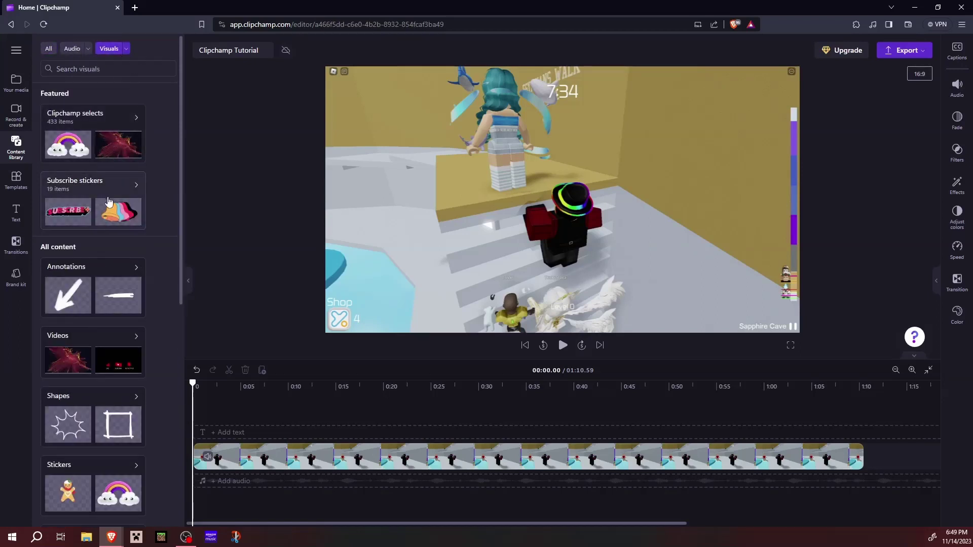
pyautogui.click(112, 185)
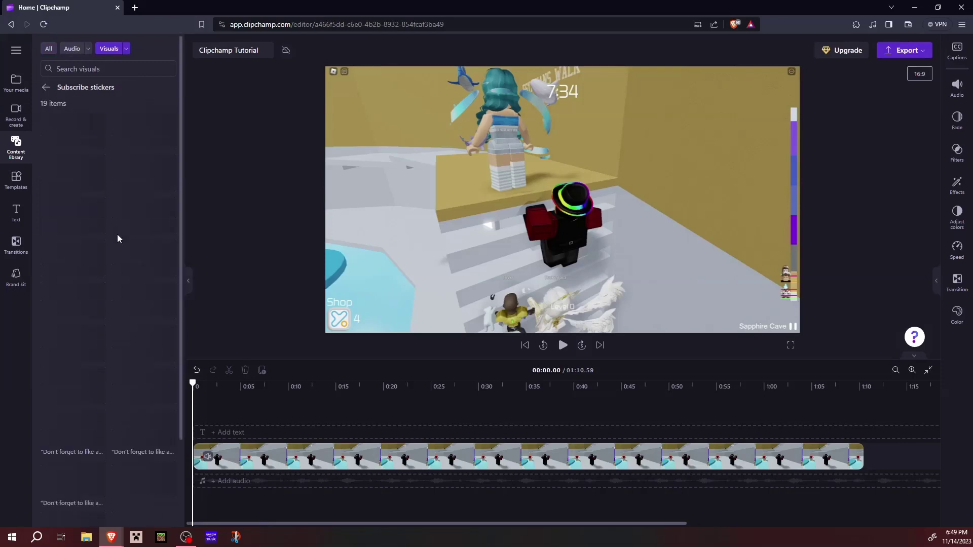
pyautogui.scroll(-1, 76, 203)
pyautogui.moveTo(66, 163)
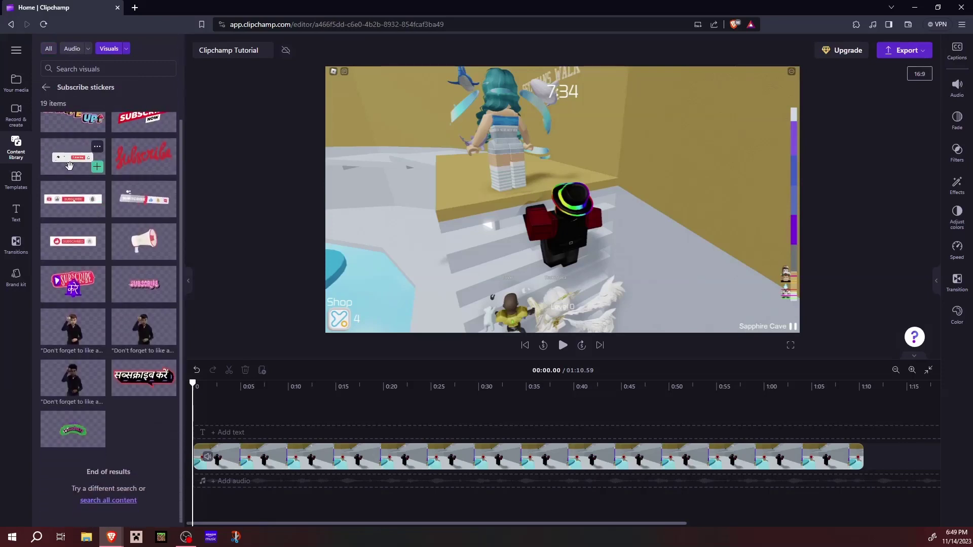
pyautogui.scroll(1, 69, 165)
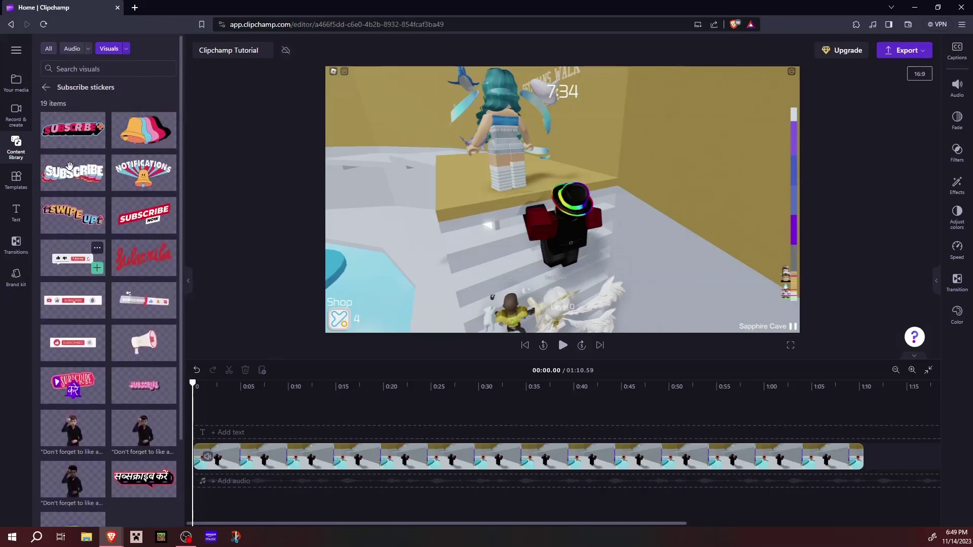
pyautogui.click(46, 88)
# - Browse the Free to use stock videos, preview several clips, and remove the Videos filter
pyautogui.scroll(-3, 104, 203)
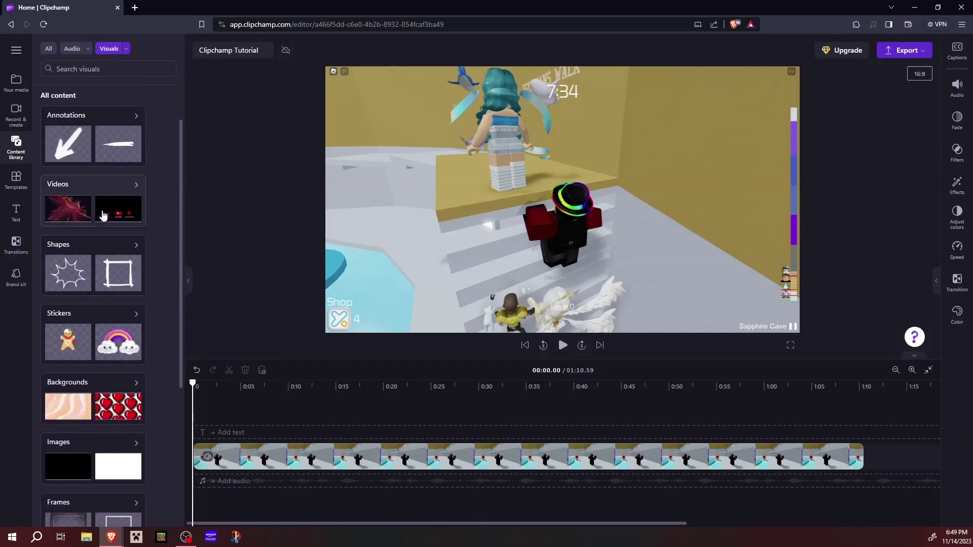
pyautogui.click(114, 211)
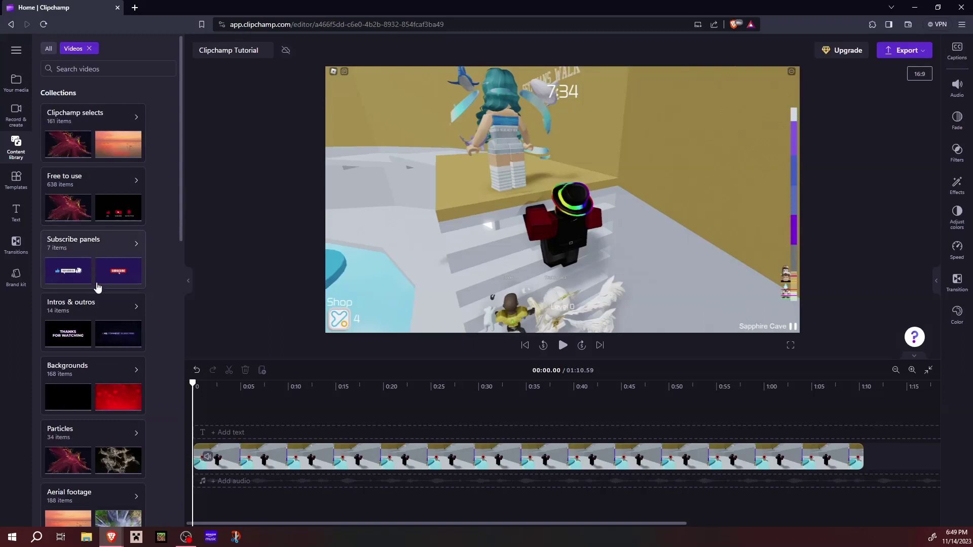
pyautogui.click(103, 222)
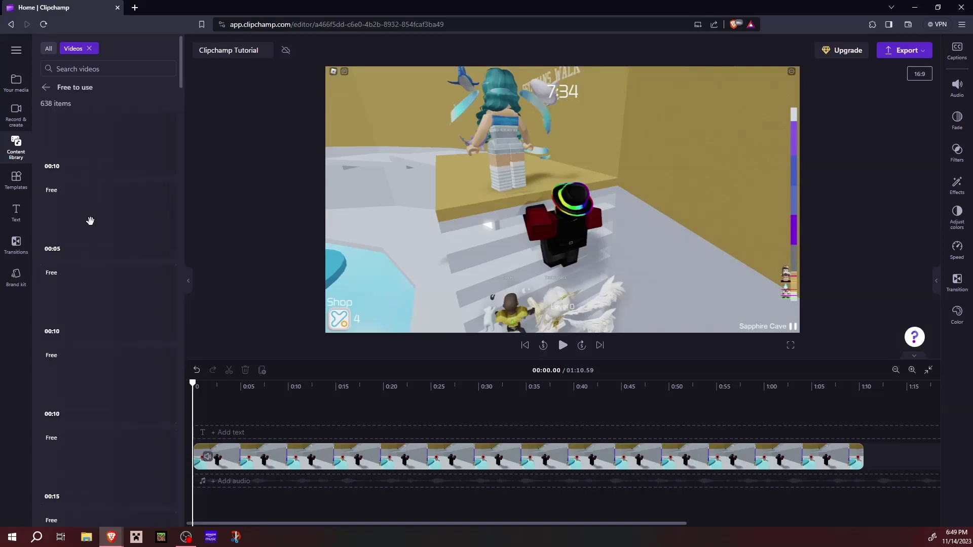
pyautogui.moveTo(98, 176)
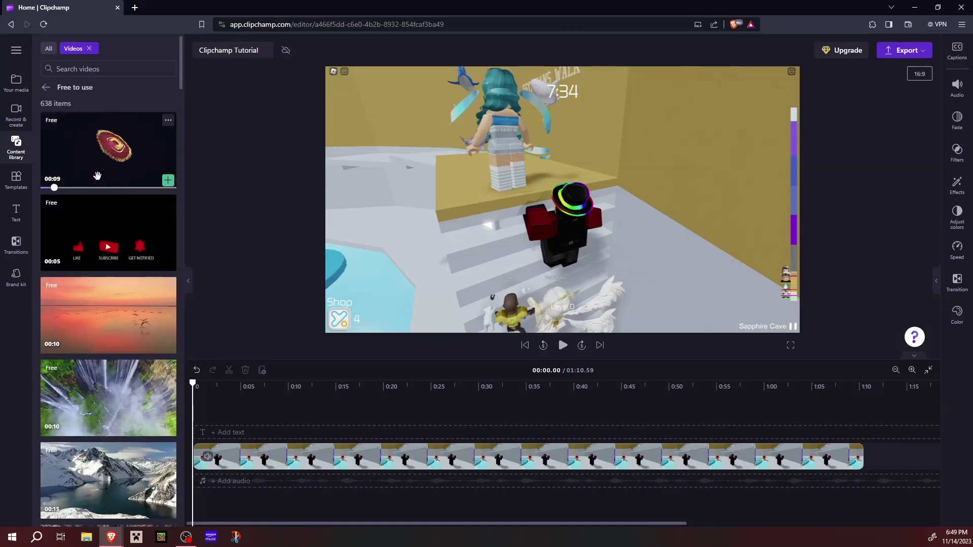
pyautogui.moveTo(110, 407)
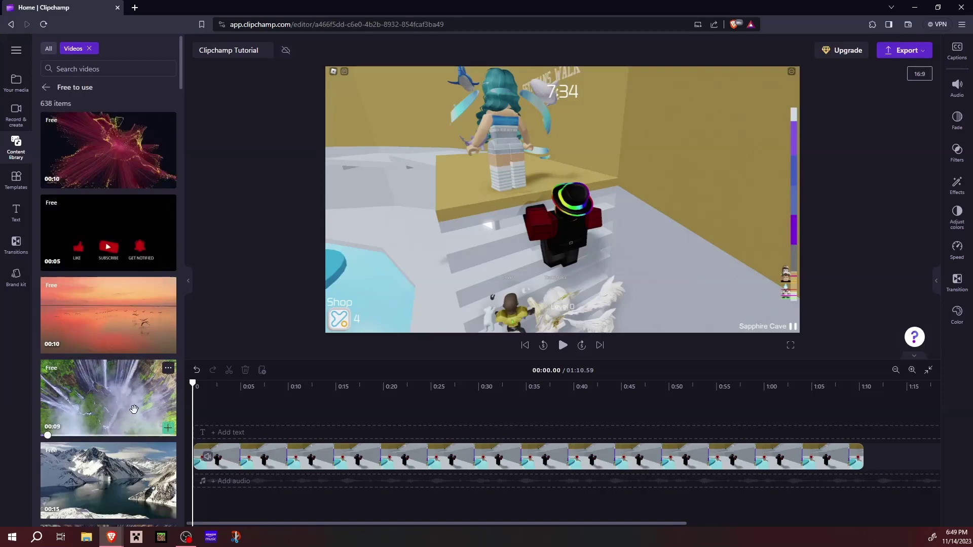
pyautogui.moveTo(136, 494)
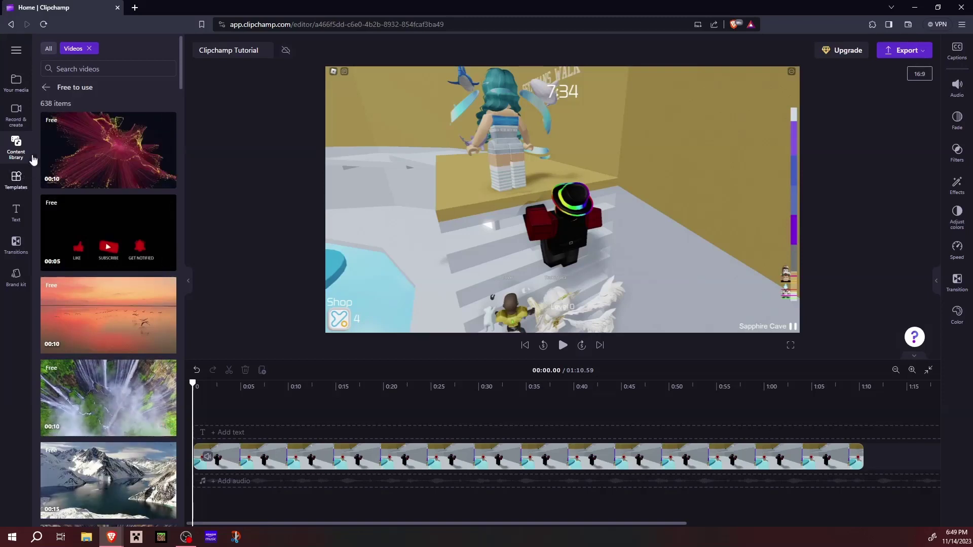
pyautogui.click(89, 49)
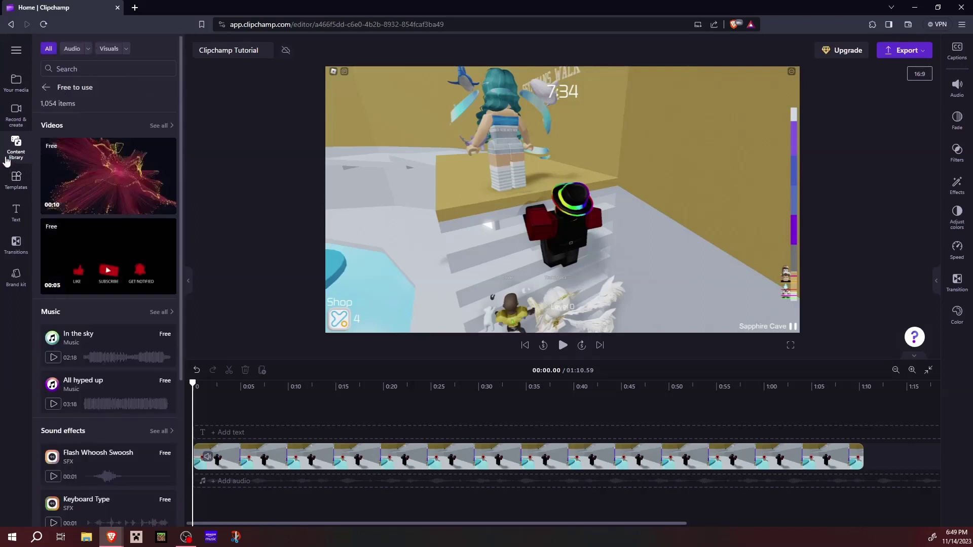
# - Look through the video template categories, from All templates, Instagram and YouTube down to Events and holidays and Real estate
pyautogui.click(16, 180)
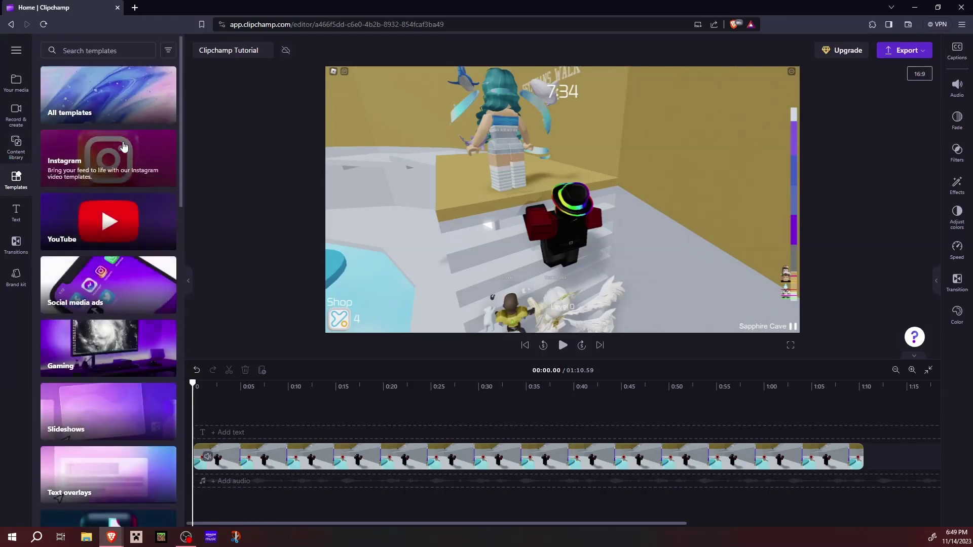
pyautogui.scroll(-5, 99, 163)
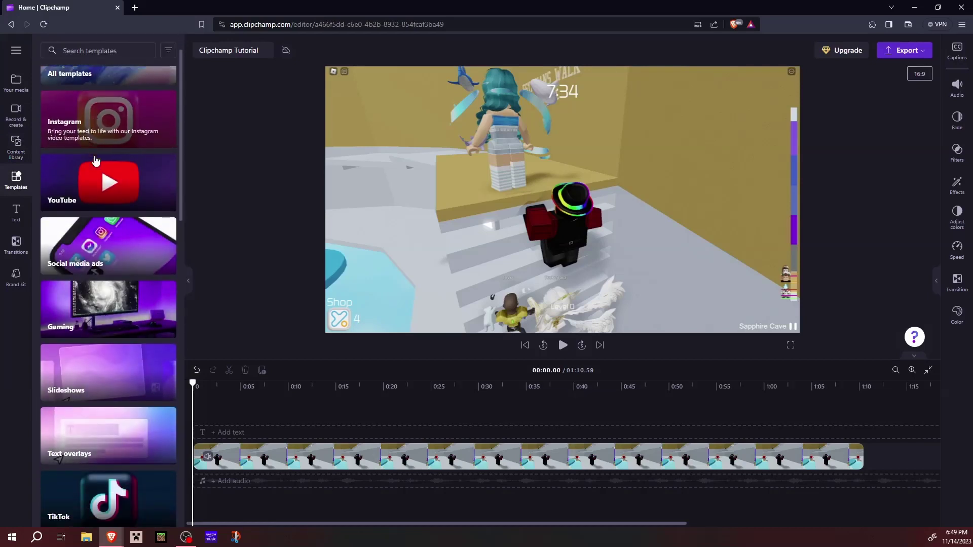
pyautogui.scroll(-1, 96, 179)
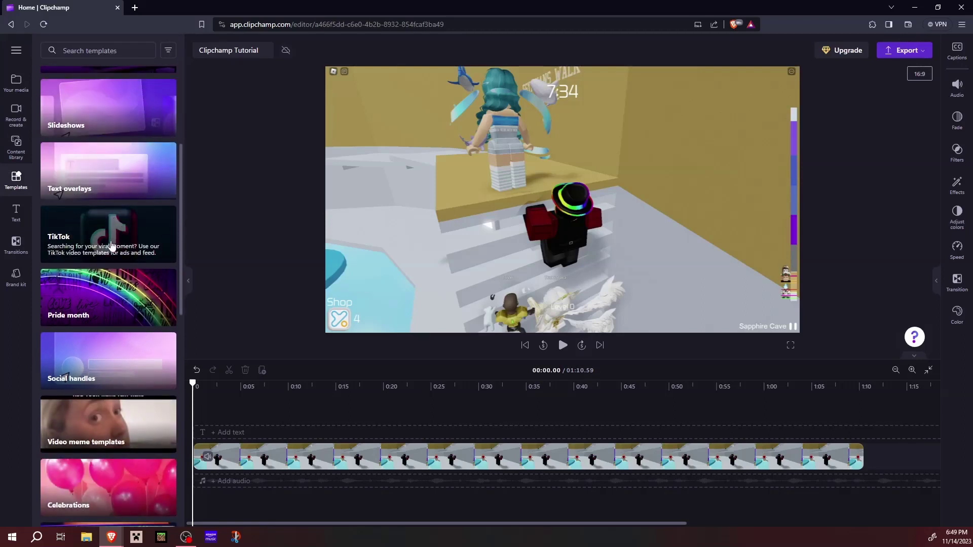
pyautogui.scroll(-2, 111, 247)
pyautogui.scroll(6, 104, 134)
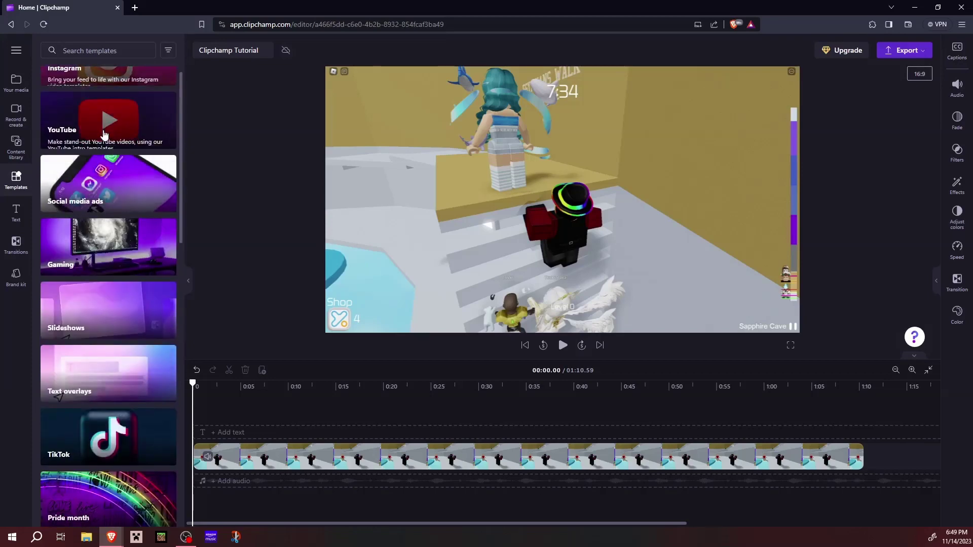
pyautogui.scroll(-10, 104, 134)
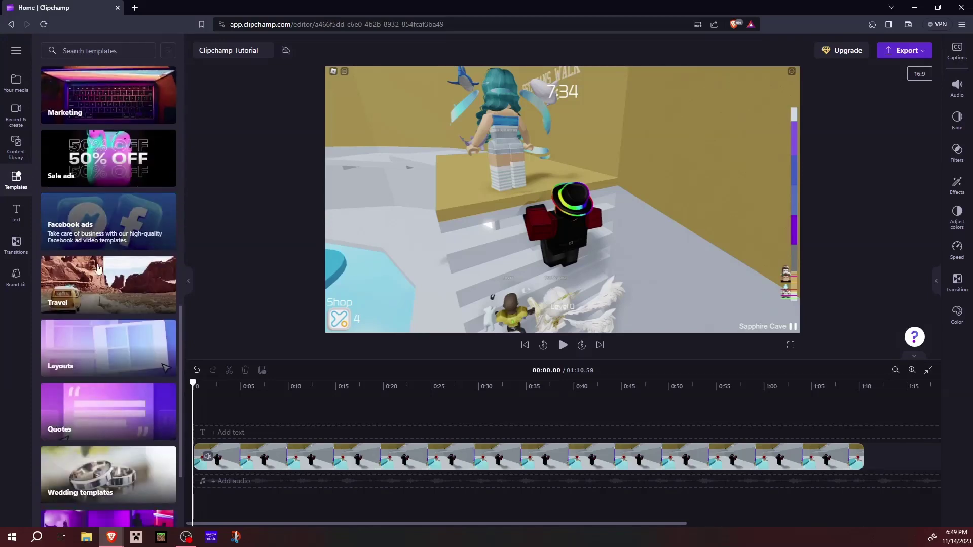
pyautogui.scroll(-3, 114, 299)
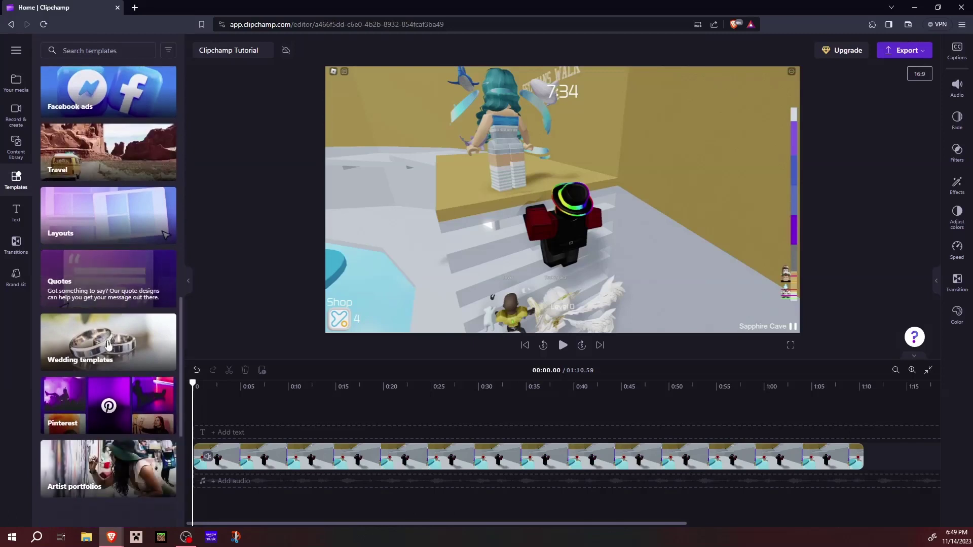
pyautogui.scroll(-5, 107, 344)
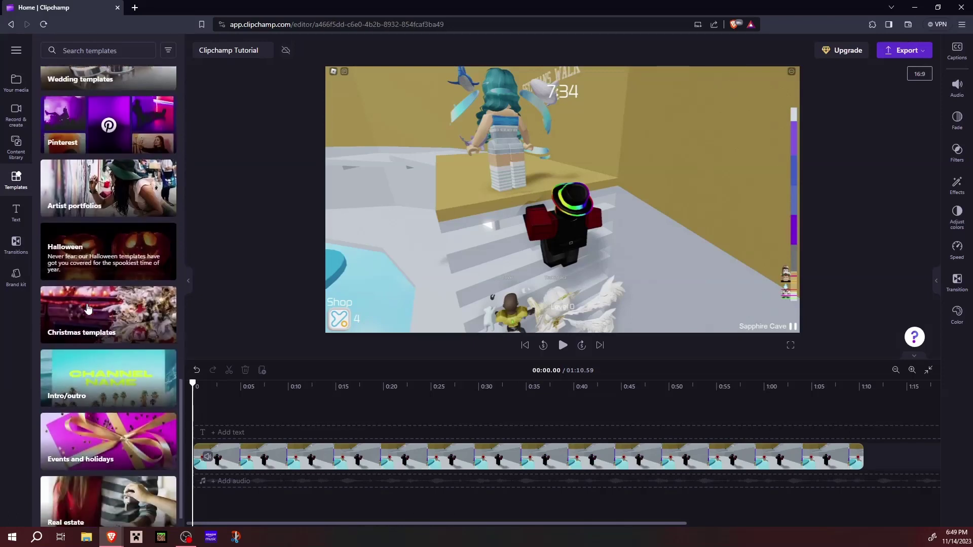
pyautogui.scroll(-1, 89, 301)
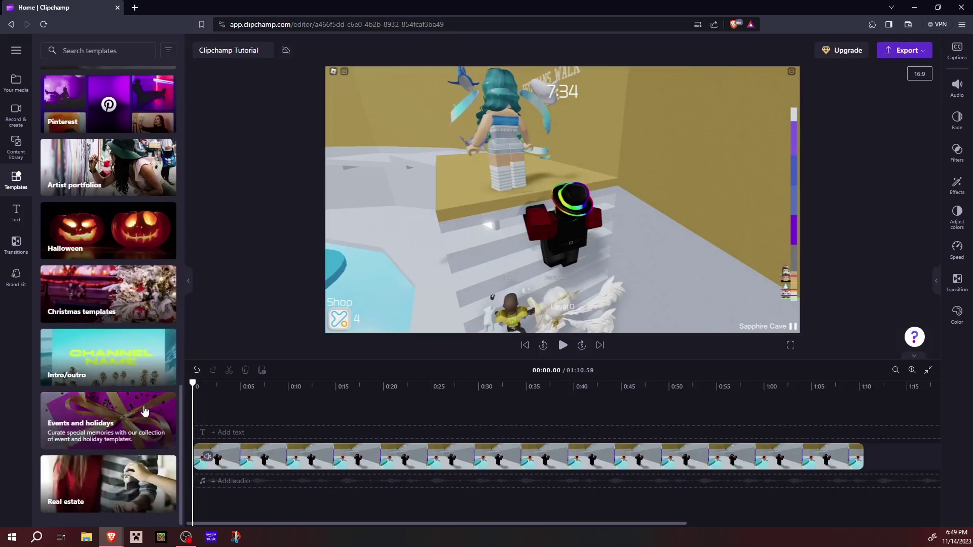
pyautogui.scroll(5, 129, 393)
pyautogui.scroll(5, 129, 393)
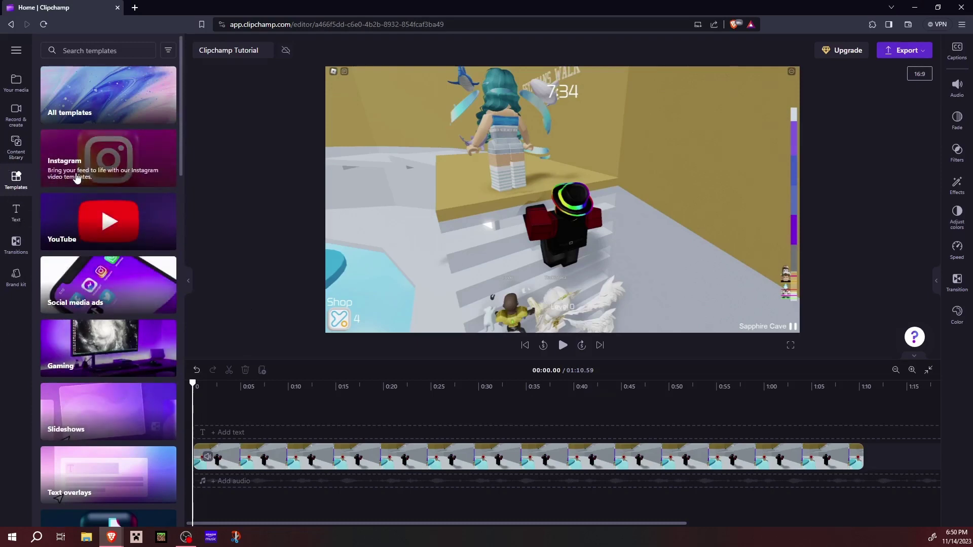
# - Examine the plain text and Title styles available for adding text to the video
pyautogui.click(16, 215)
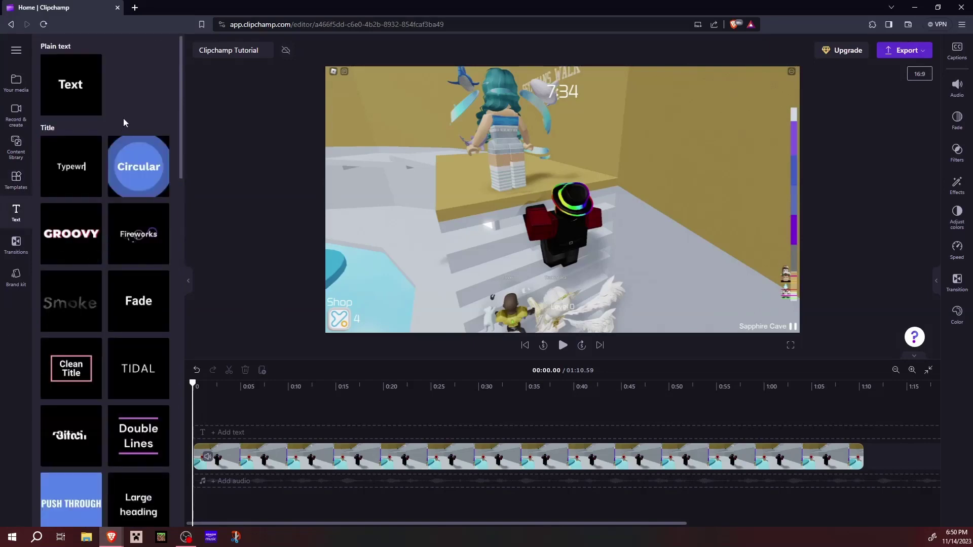
pyautogui.click(645, 145)
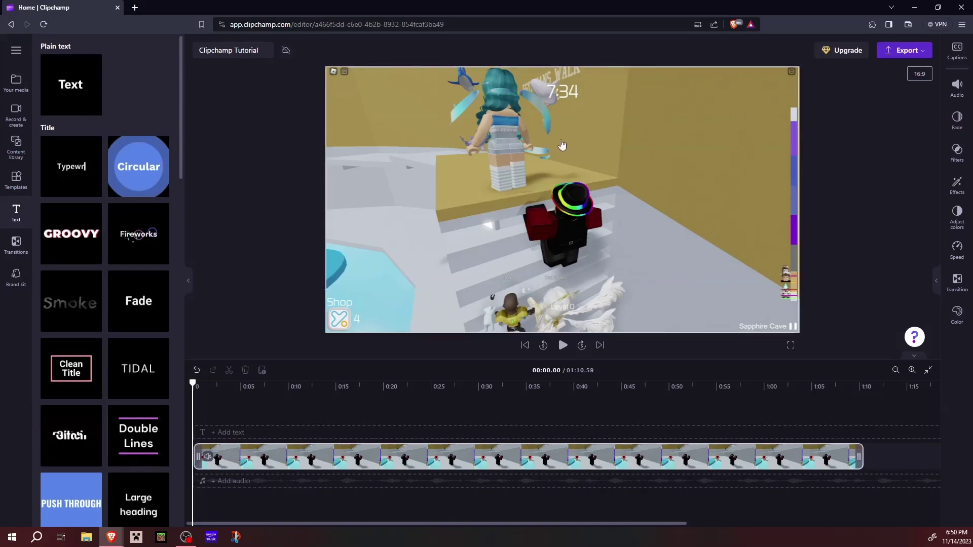
pyautogui.moveTo(77, 84)
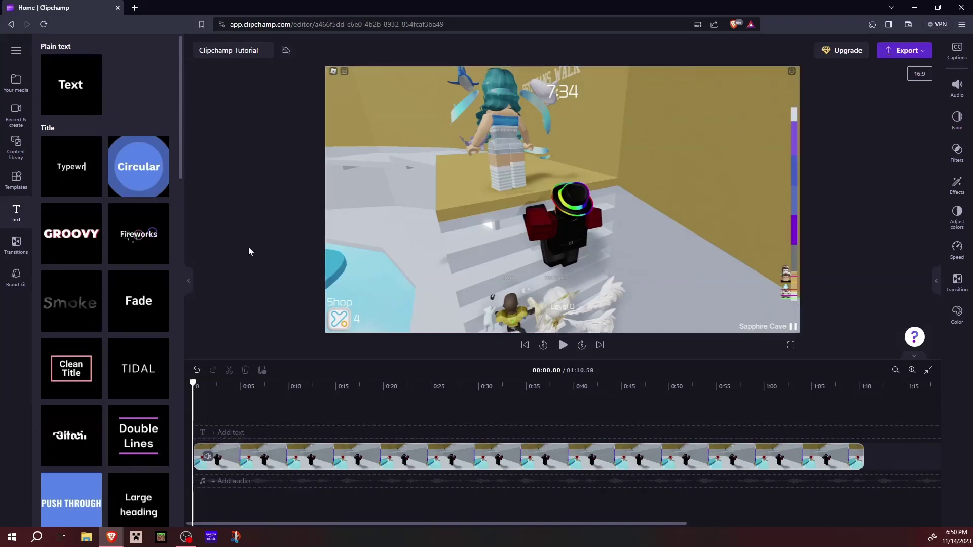
pyautogui.moveTo(64, 213)
pyautogui.scroll(-5, 73, 218)
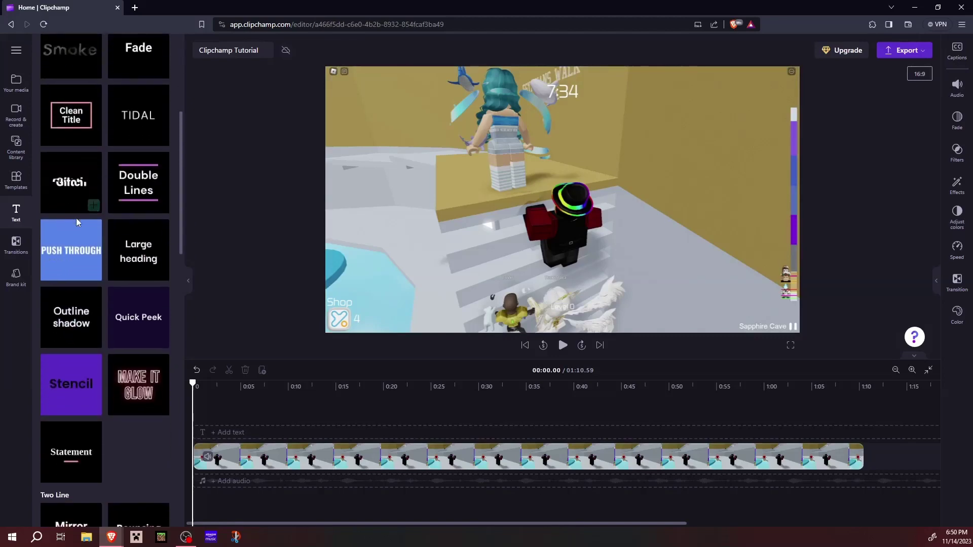
pyautogui.scroll(-4, 76, 223)
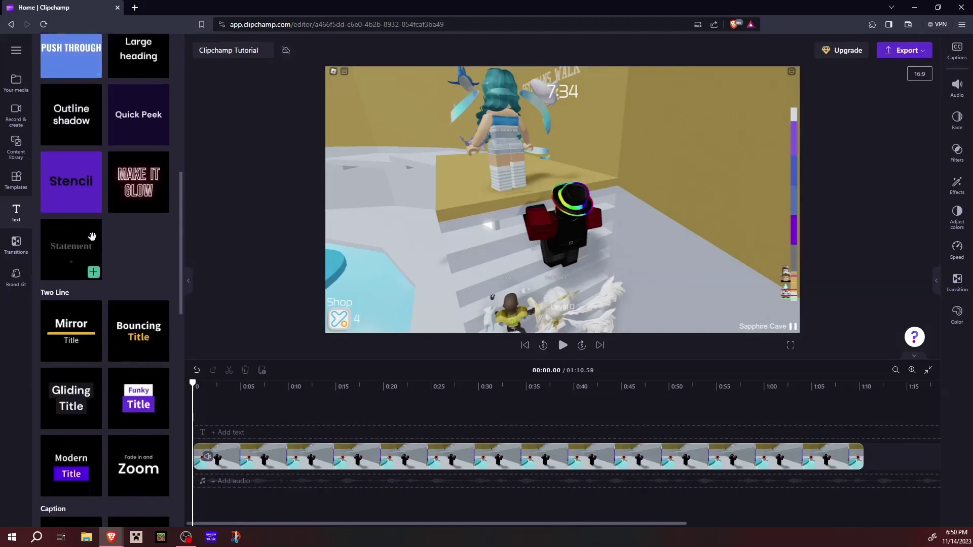
pyautogui.scroll(8, 79, 243)
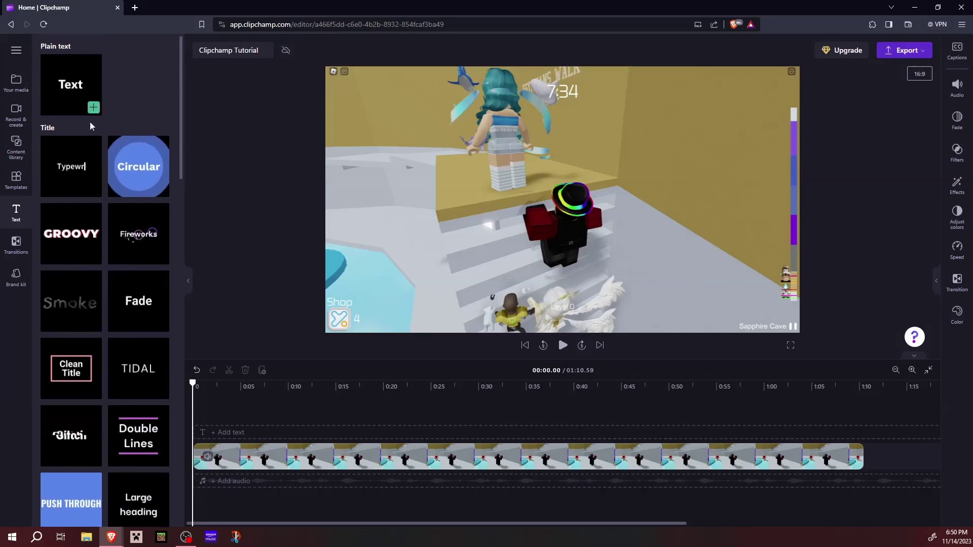
# - Review the Two Line, Caption, Special and Intro / Outro text styles and return to the start of the text collection
pyautogui.scroll(-12, 76, 136)
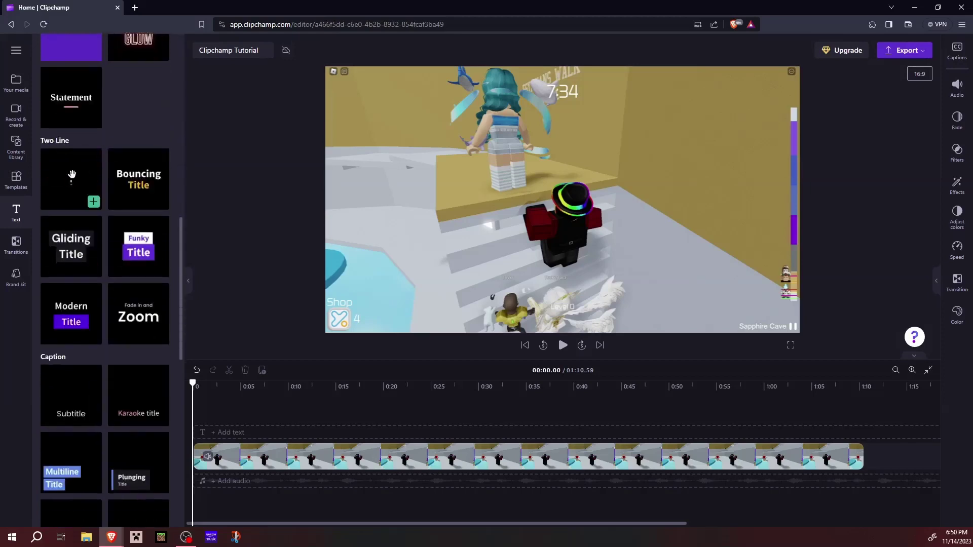
pyautogui.moveTo(76, 258)
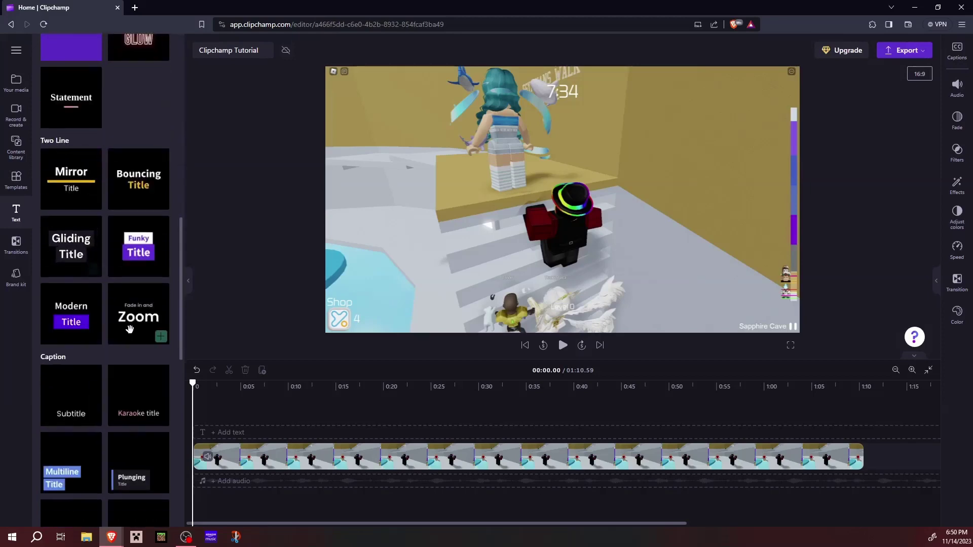
pyautogui.scroll(-3, 60, 261)
pyautogui.scroll(-3, 60, 261)
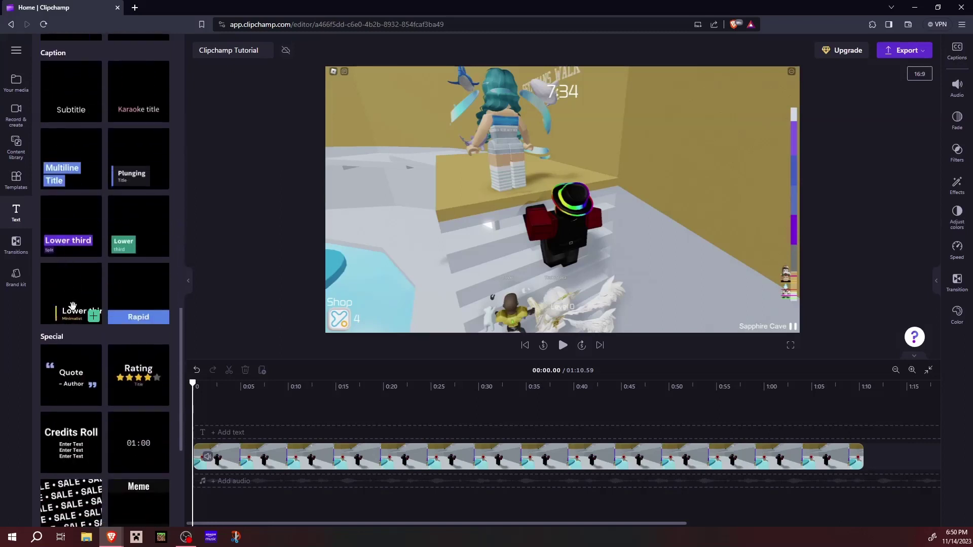
pyautogui.scroll(-3, 73, 305)
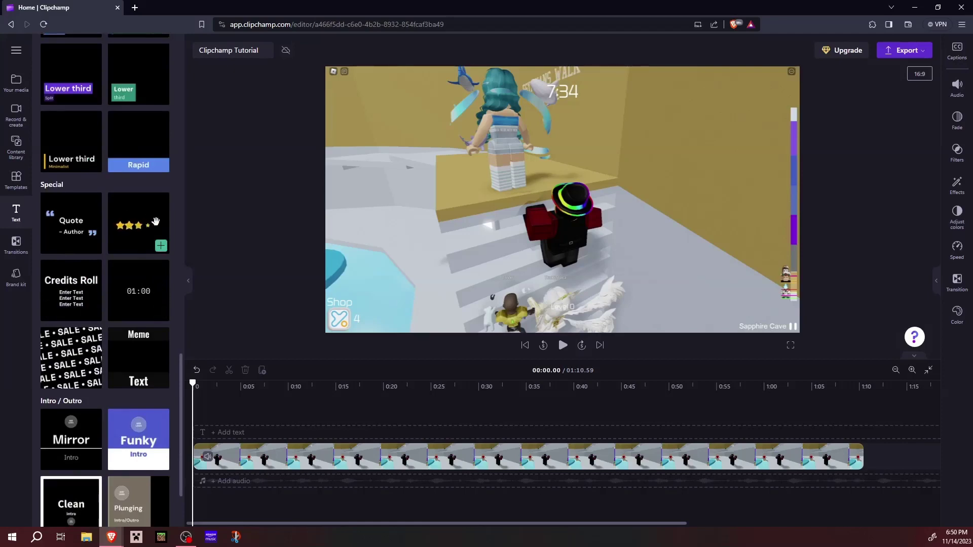
pyautogui.scroll(-2, 86, 262)
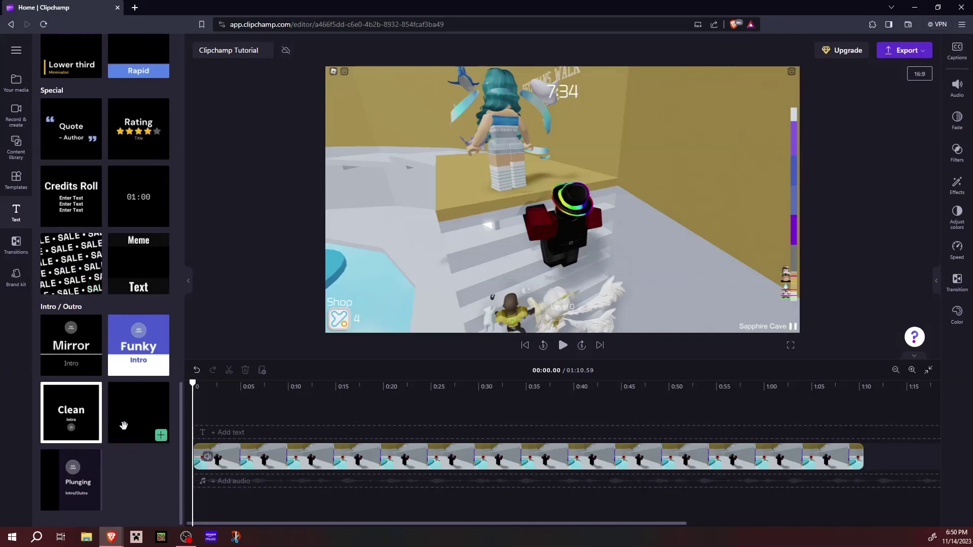
pyautogui.scroll(15, 143, 401)
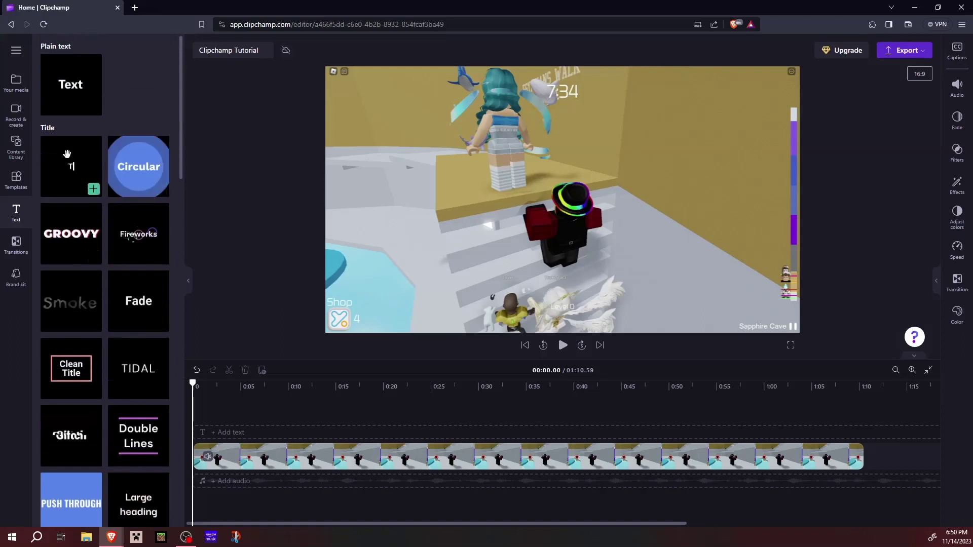
pyautogui.moveTo(92, 238); pyautogui.dragTo(50, 223)
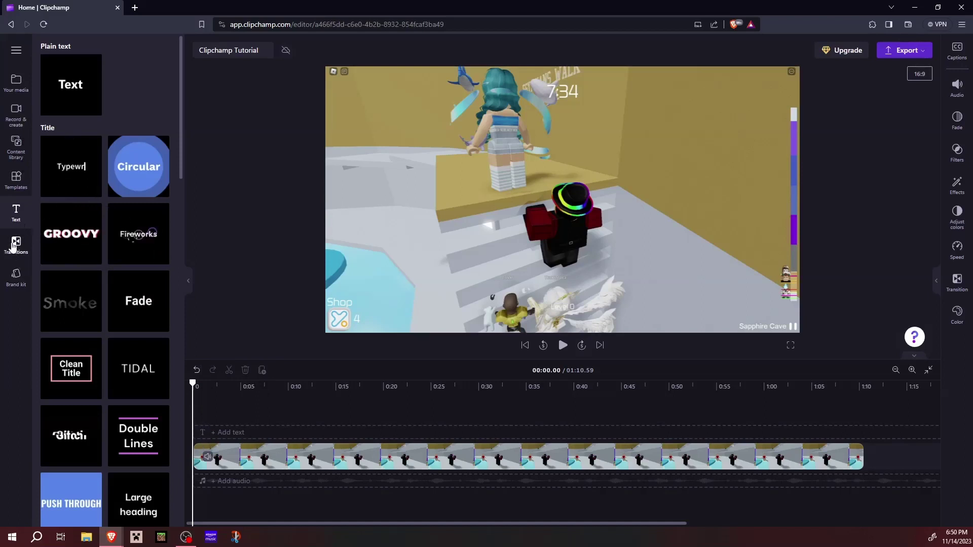
# - With the transitions collection open, try splitting the gameplay clip at 00:30.67 and undo the split
pyautogui.click(15, 245)
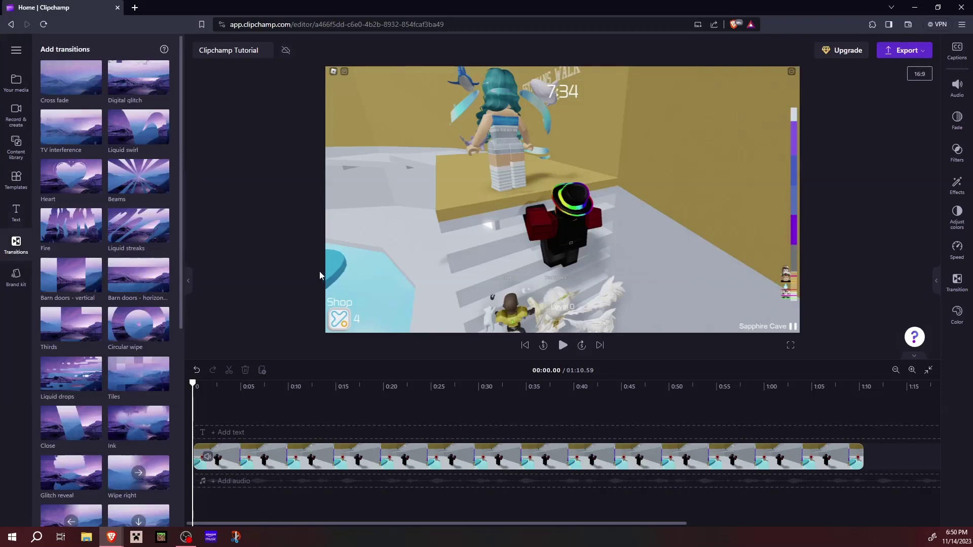
pyautogui.click(485, 419)
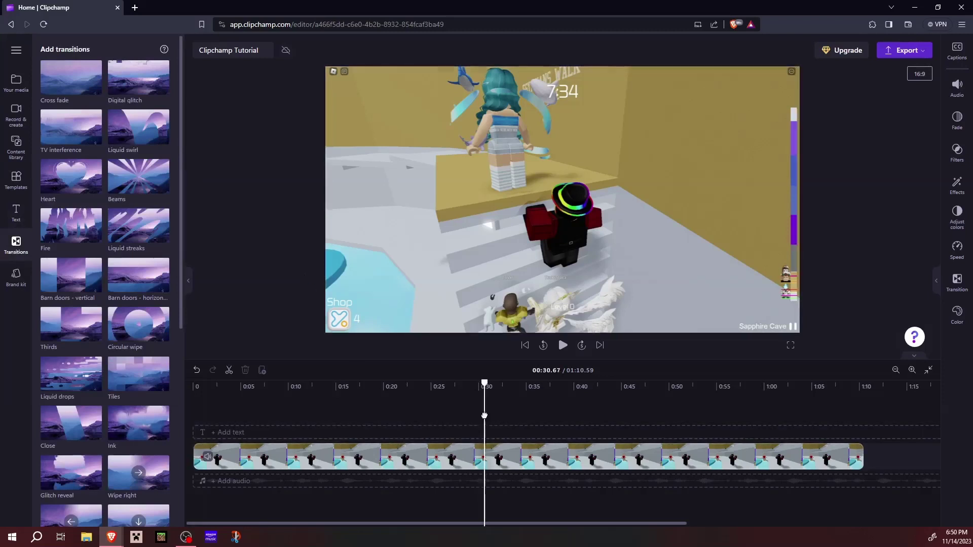
pyautogui.press('s')
pyautogui.click(433, 421)
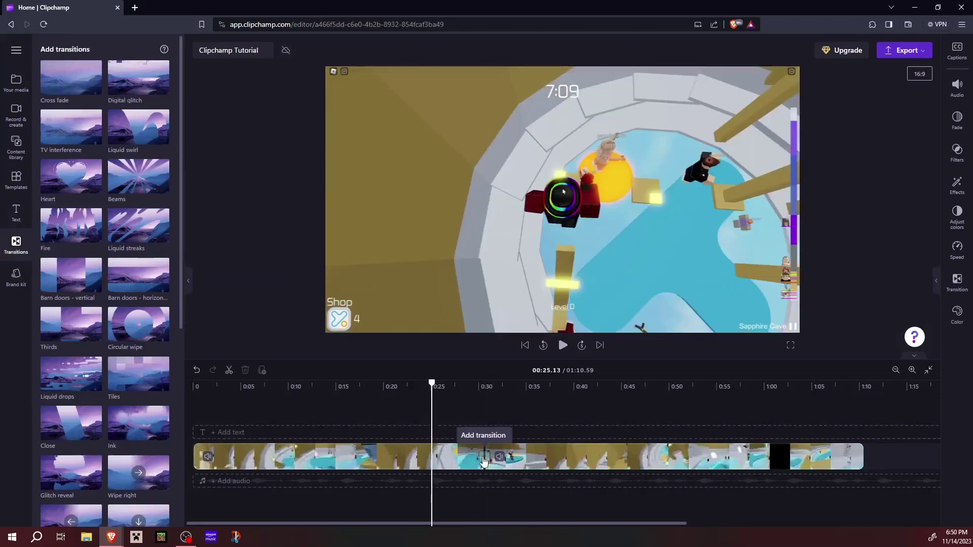
pyautogui.click(467, 406)
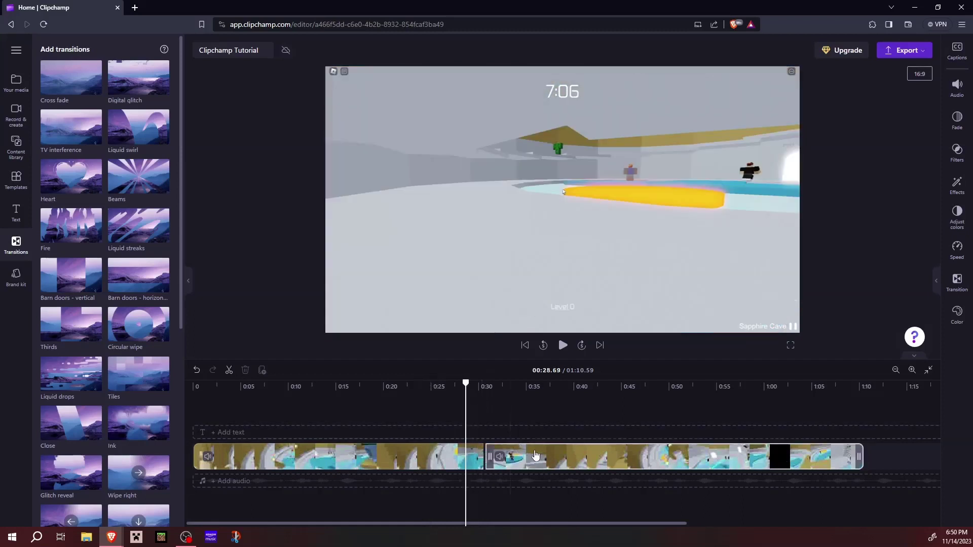
pyautogui.moveTo(573, 463)
pyautogui.mouseDown()
pyautogui.moveTo(636, 464)
pyautogui.moveTo(574, 464)
pyautogui.mouseUp()
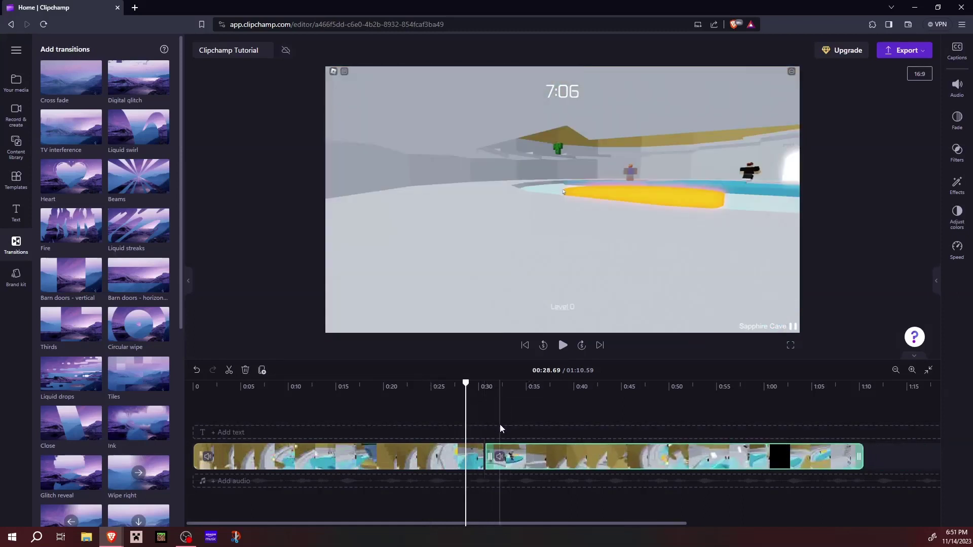
pyautogui.hotkey('ctrl', 'z')
pyautogui.hotkey('ctrl', 'z')
pyautogui.hotkey('ctrl', 'z')
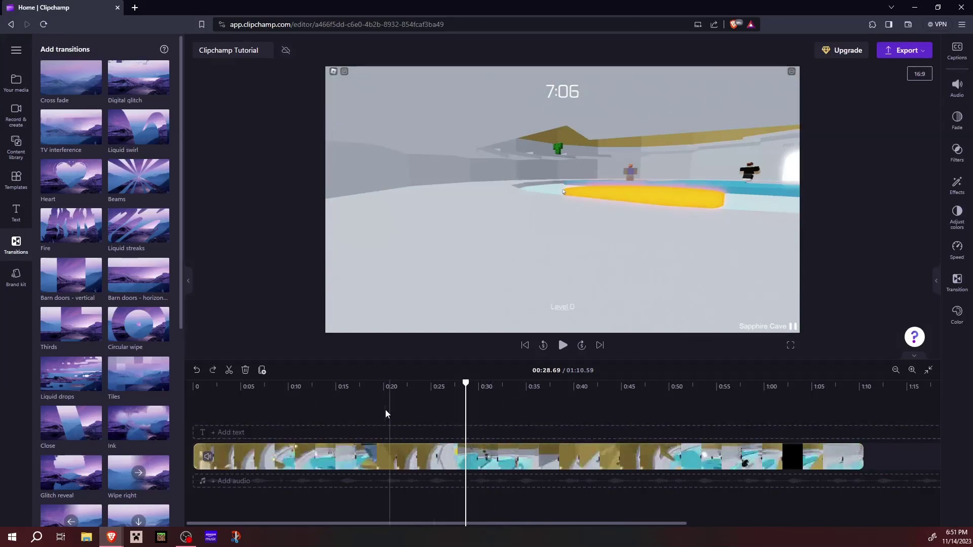
# - Play the gameplay clip up to 00:23.27 and split it there
pyautogui.click(385, 413)
pyautogui.click(563, 345)
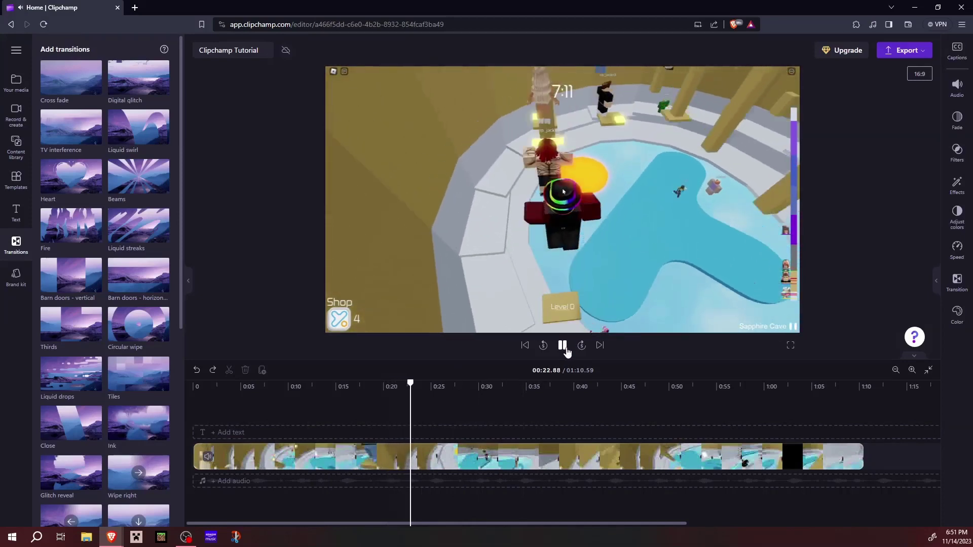
pyautogui.click(563, 345)
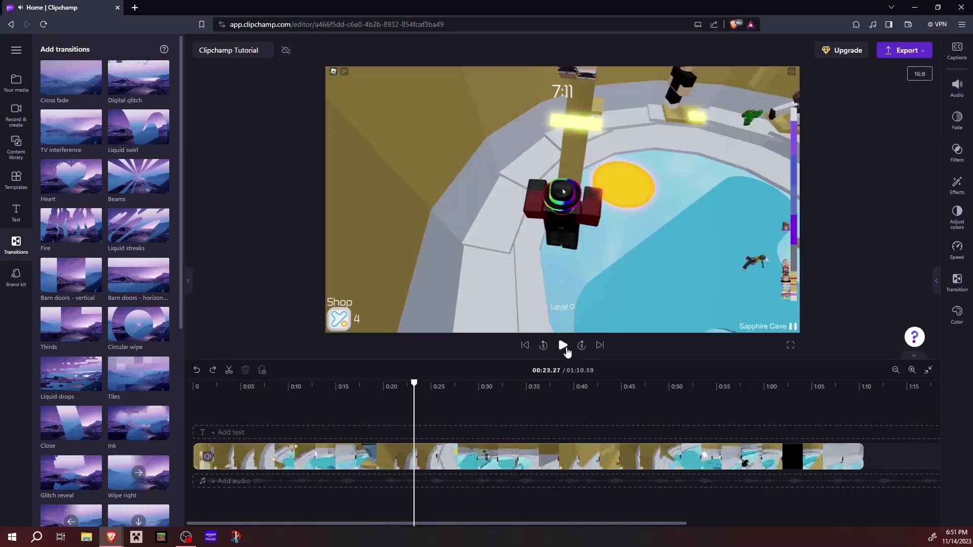
pyautogui.press('s')
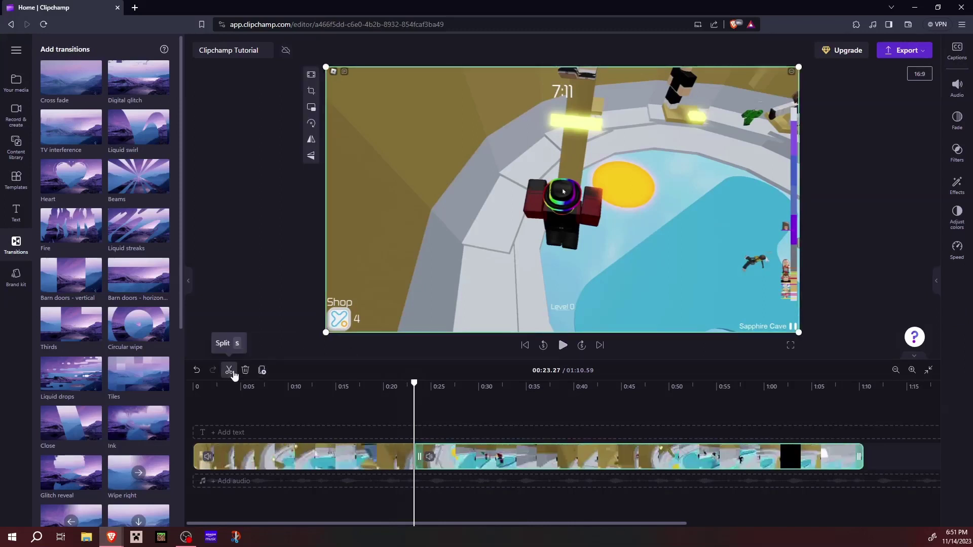
pyautogui.hotkey('ctrl', 'z')
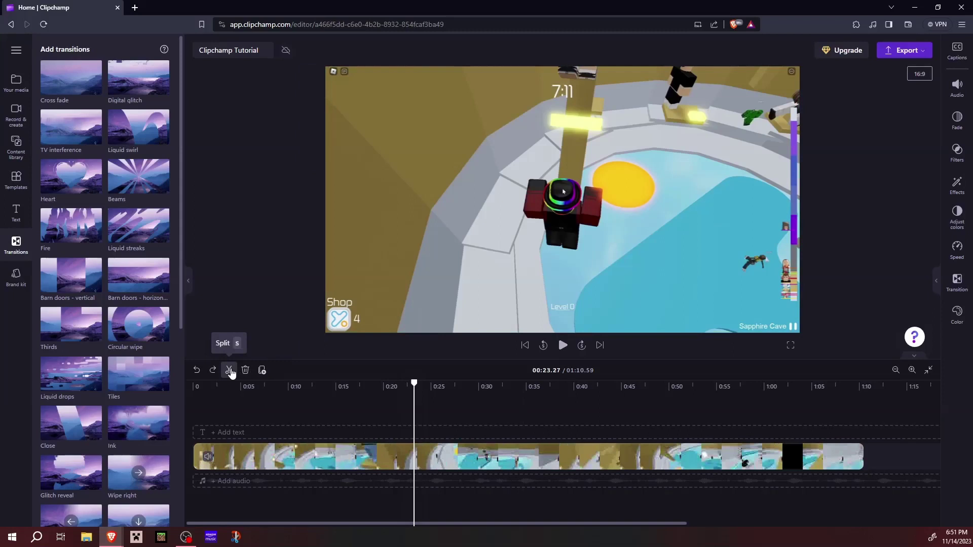
pyautogui.click(229, 371)
# - Split the gameplay clip again at 00:27.49 and delete the short section between the two splits, leaving a gap
pyautogui.click(563, 345)
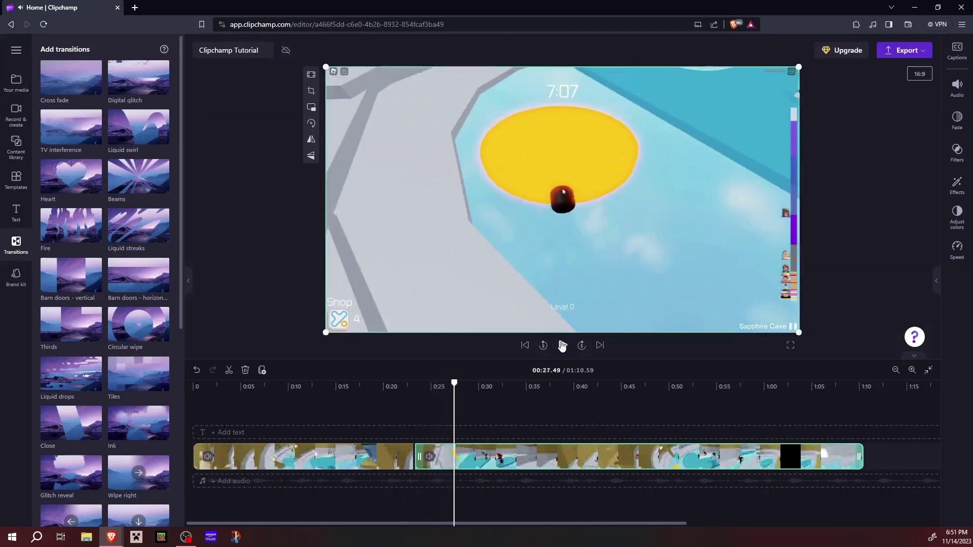
pyautogui.click(229, 370)
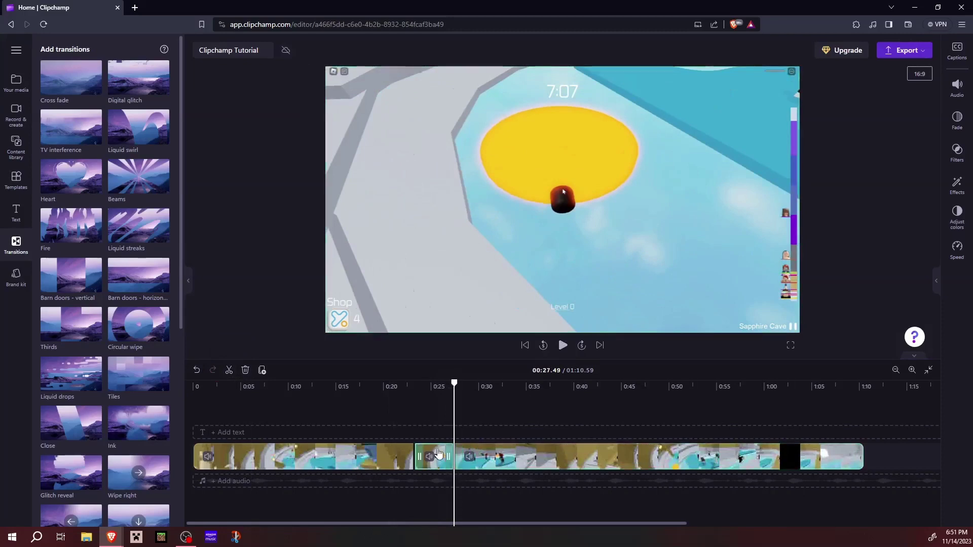
pyautogui.moveTo(439, 456); pyautogui.dragTo(393, 459)
pyautogui.rightClick(394, 465)
pyautogui.click(408, 450)
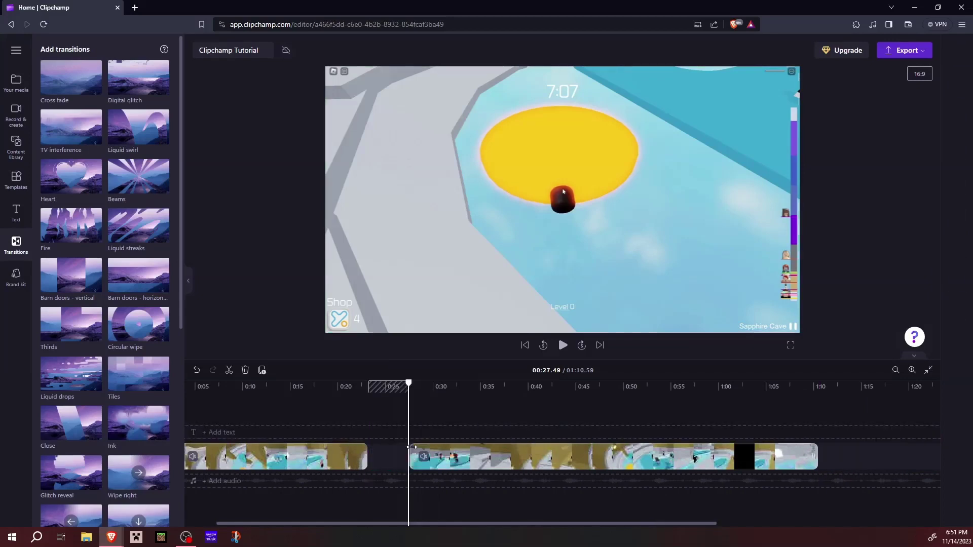
# - Delete the gap between the two gameplay clips on the timeline
pyautogui.moveTo(459, 521); pyautogui.dragTo(378, 519)
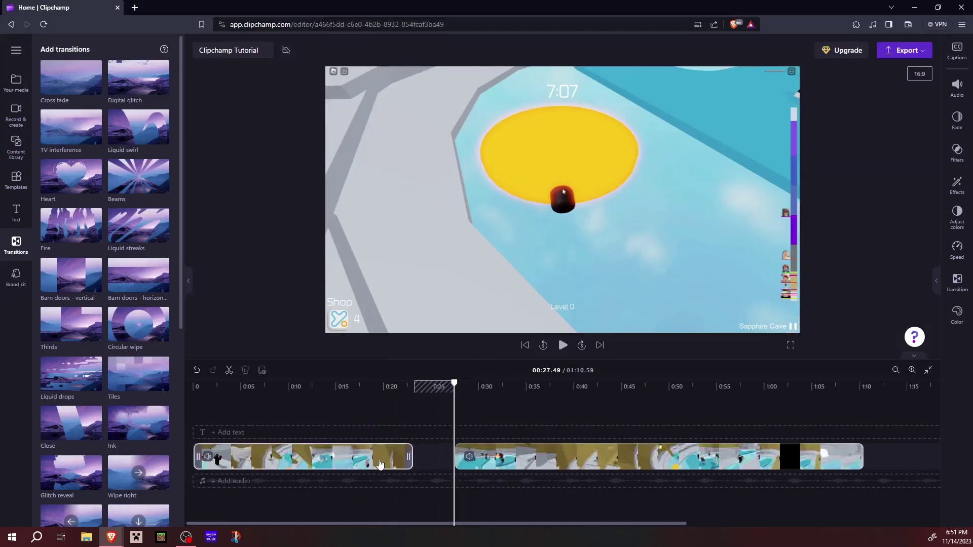
pyautogui.moveTo(423, 450)
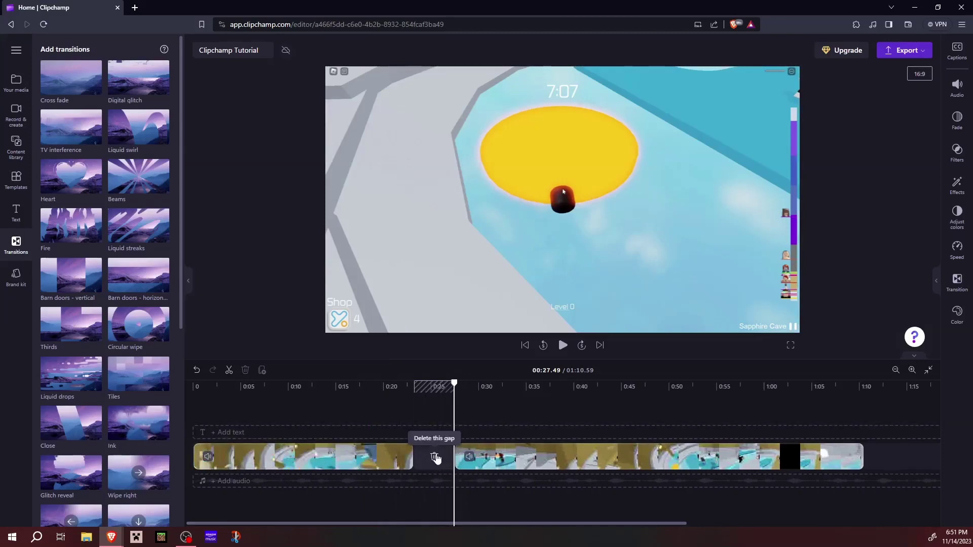
pyautogui.click(435, 458)
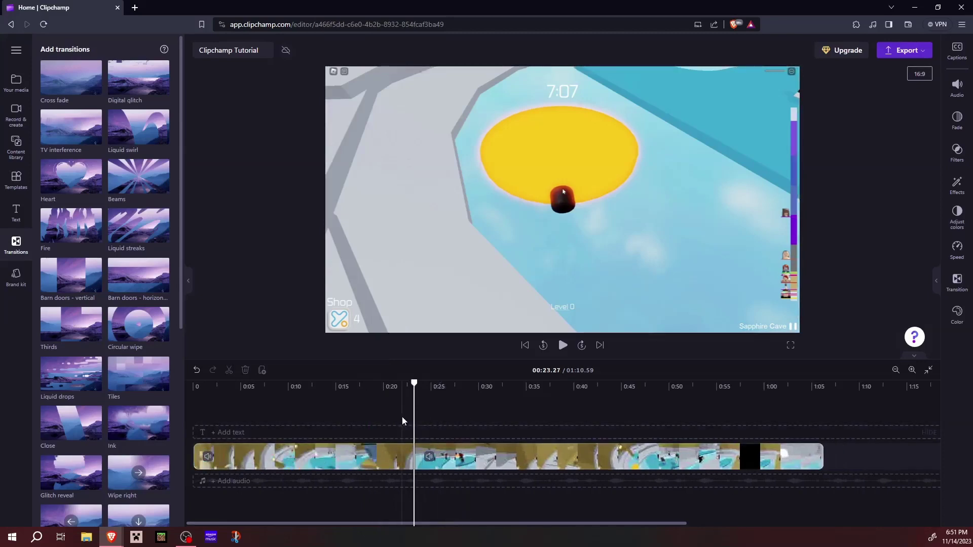
# - Play the gameplay across the join between the two clips, pause, and skip back five seconds
pyautogui.click(401, 416)
pyautogui.click(562, 345)
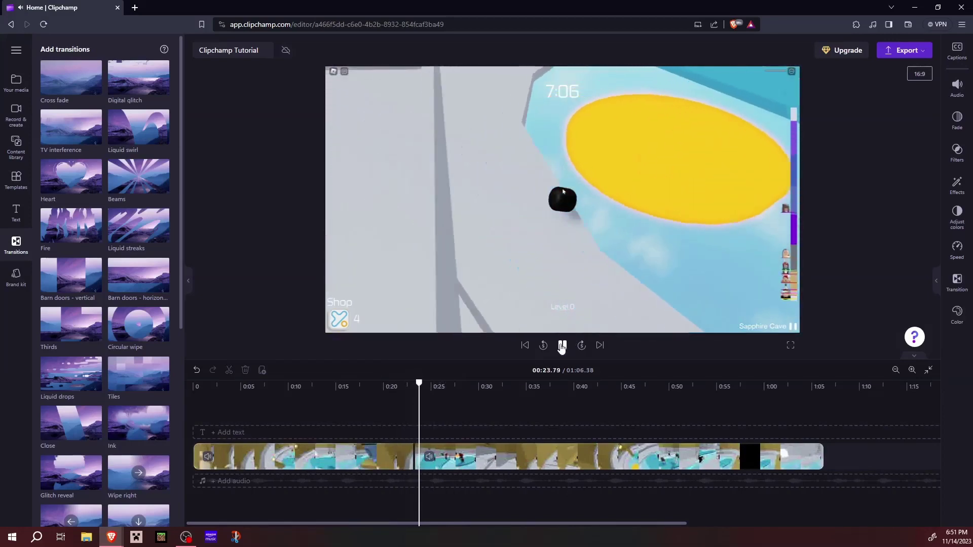
pyautogui.click(562, 346)
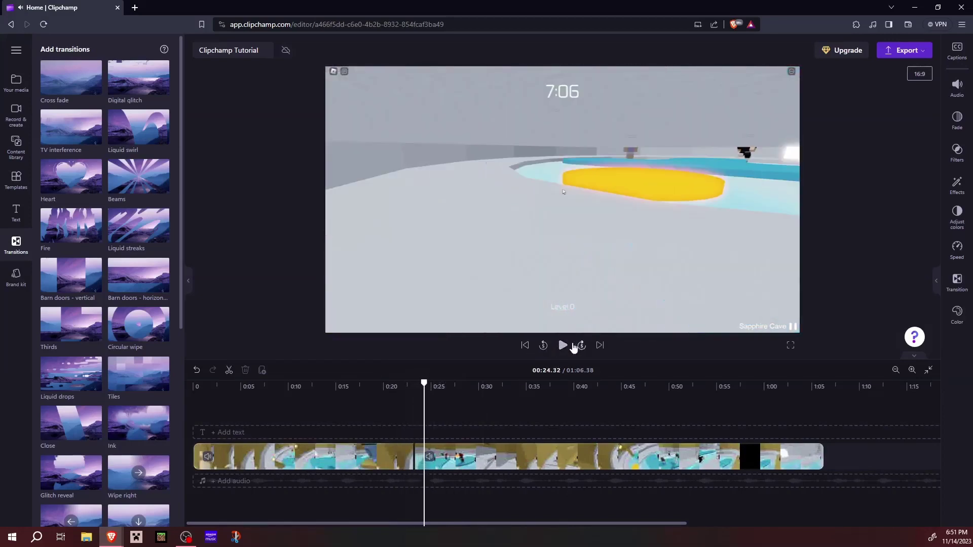
pyautogui.click(542, 348)
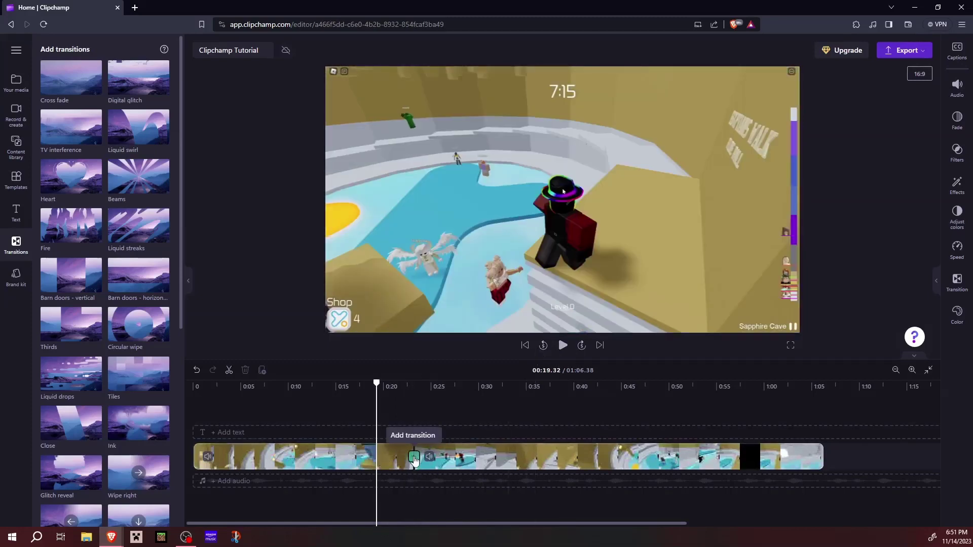
# - Add the Push right transition at the join between the two gameplay clips
pyautogui.scroll(-1, 80, 287)
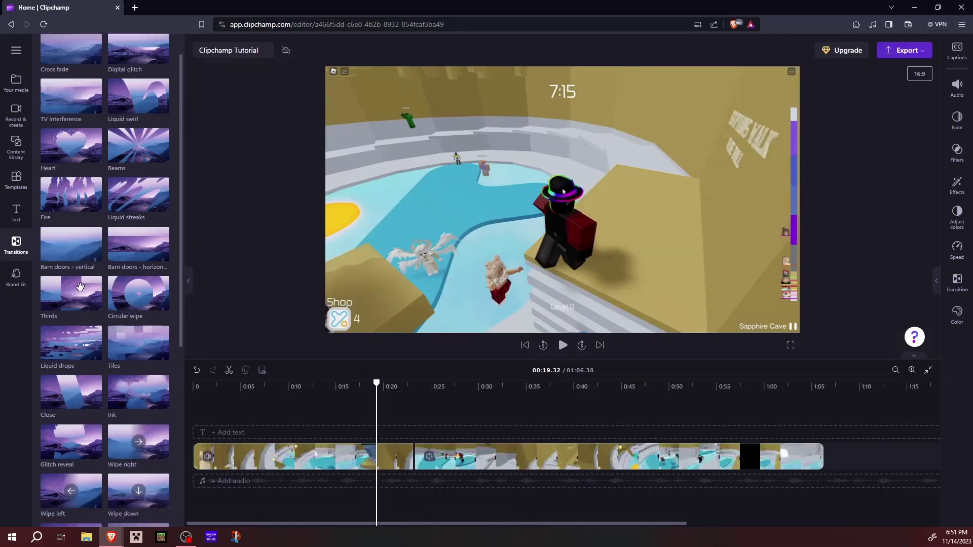
pyautogui.scroll(-3, 80, 286)
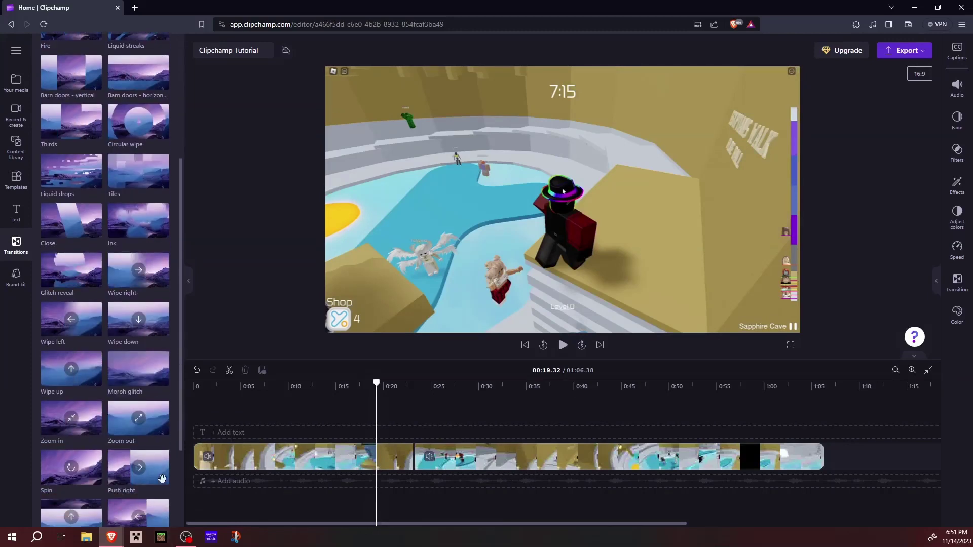
pyautogui.moveTo(145, 474)
pyautogui.mouseDown()
pyautogui.moveTo(327, 456)
pyautogui.moveTo(415, 459)
pyautogui.mouseUp()
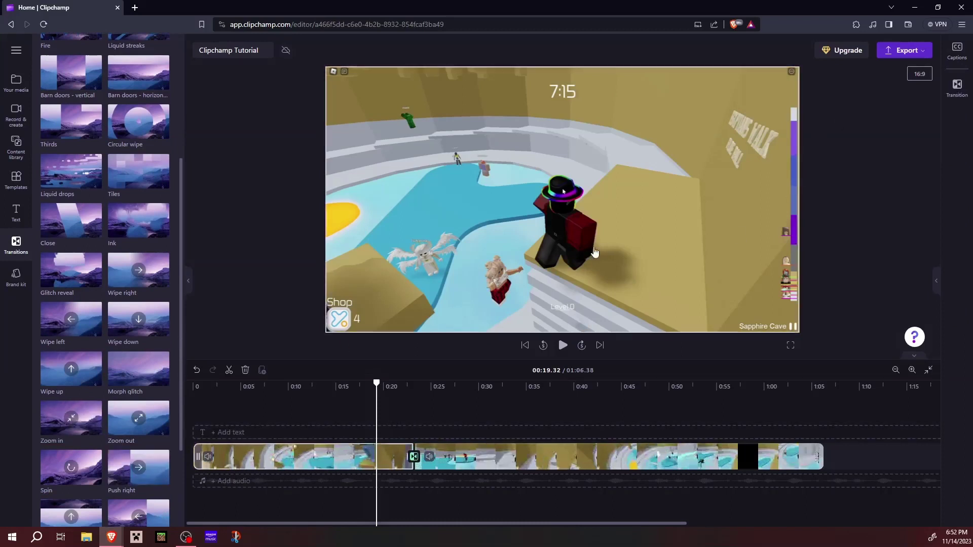
# - Set the duration of the Push right transition to 1 second
pyautogui.click(917, 111)
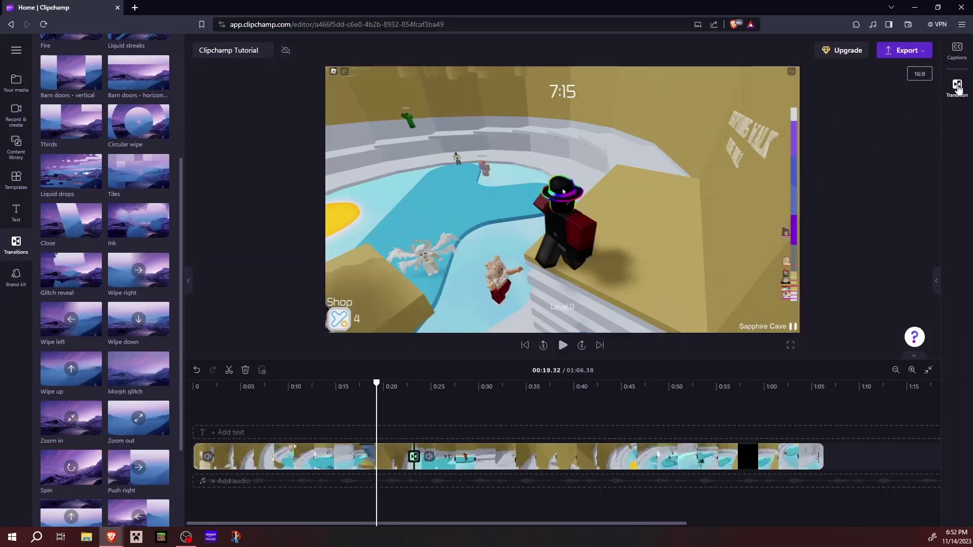
pyautogui.click(957, 86)
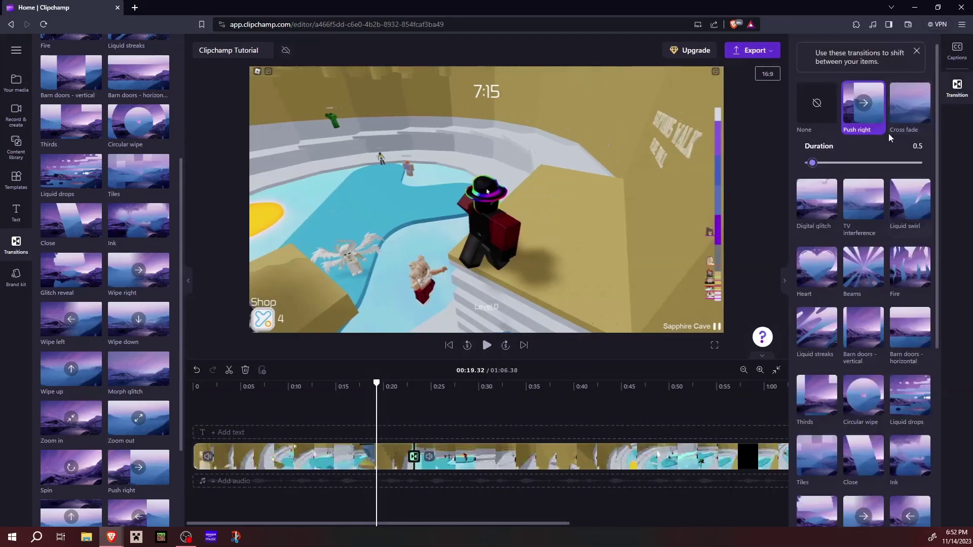
pyautogui.scroll(-1, 859, 203)
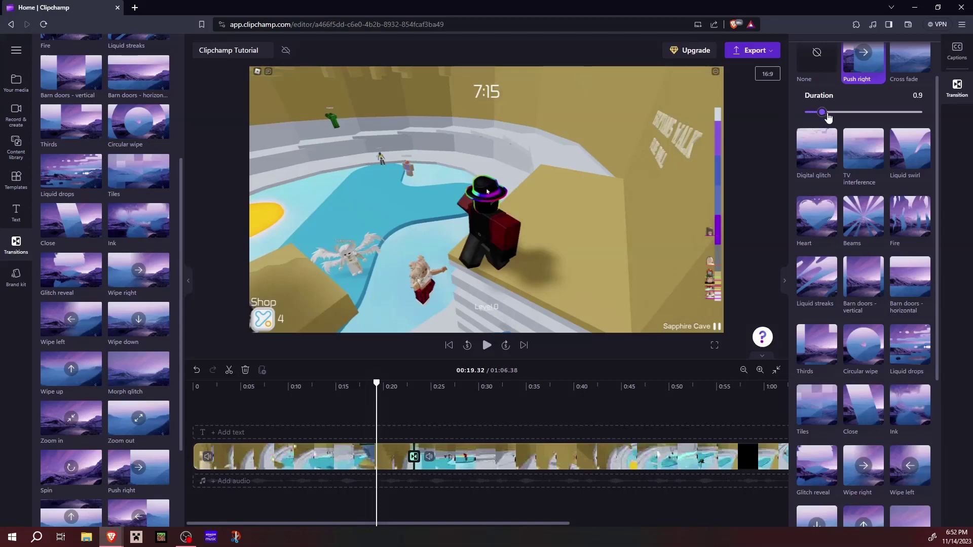
pyautogui.moveTo(828, 116); pyautogui.dragTo(830, 116)
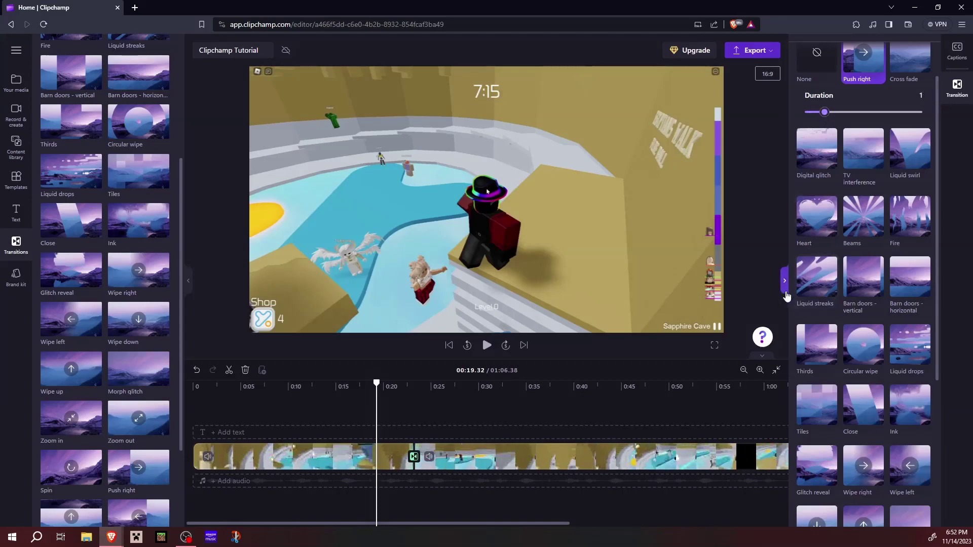
# - Close the transition settings and play back the transition between the two gameplay clips
pyautogui.click(785, 290)
pyautogui.click(563, 345)
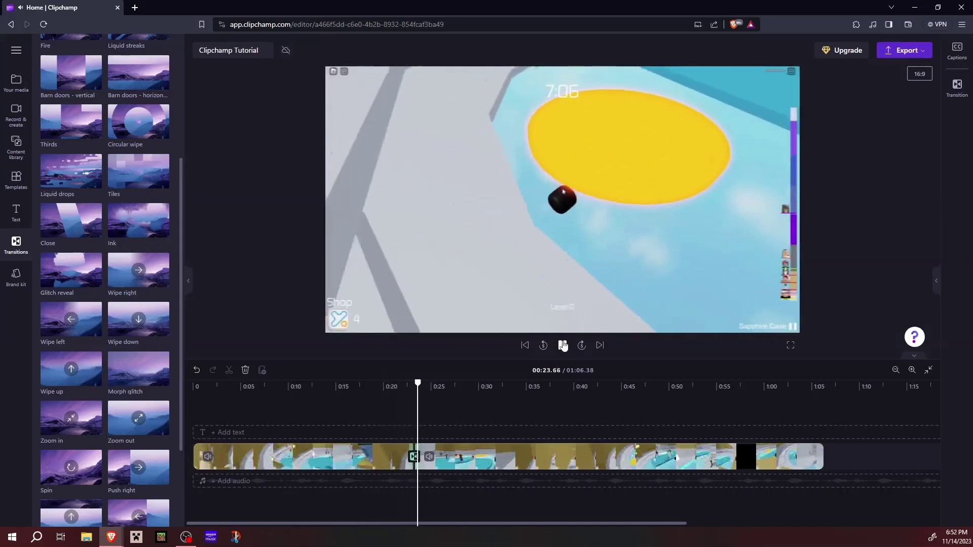
pyautogui.click(563, 345)
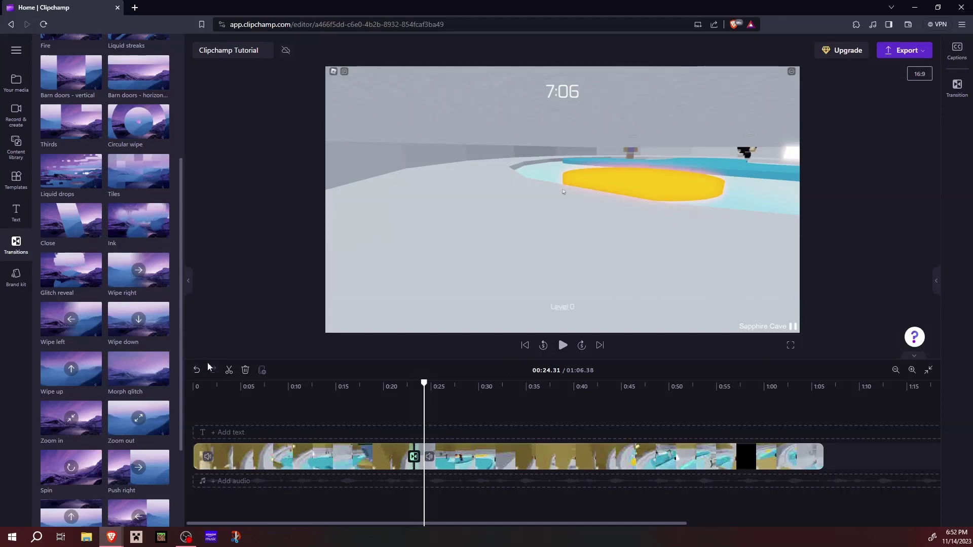
# - Undo the transition, the gap removal and the clip cuts to restore the single uncut gameplay clip
pyautogui.click(197, 370)
pyautogui.hotkey('ctrl', 'z')
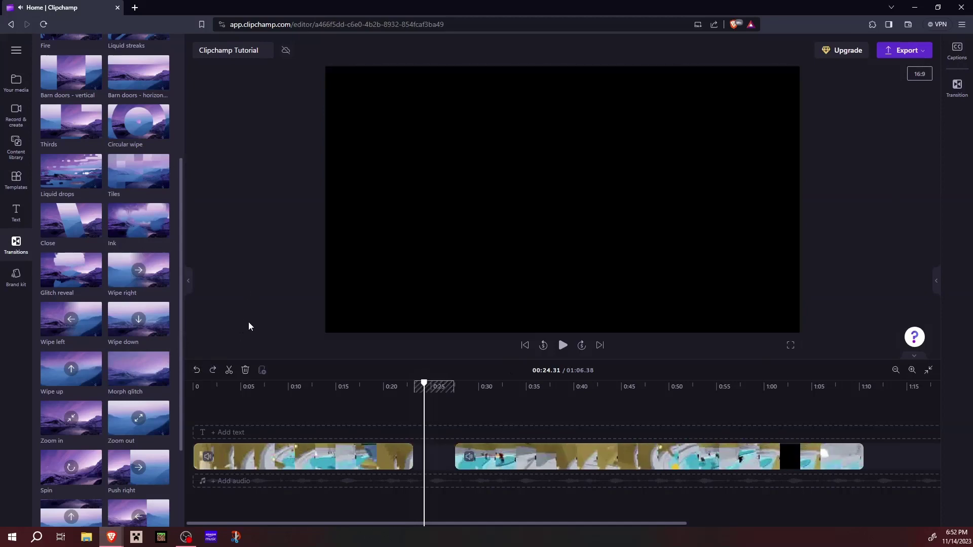
pyautogui.hotkey('ctrl', 'z')
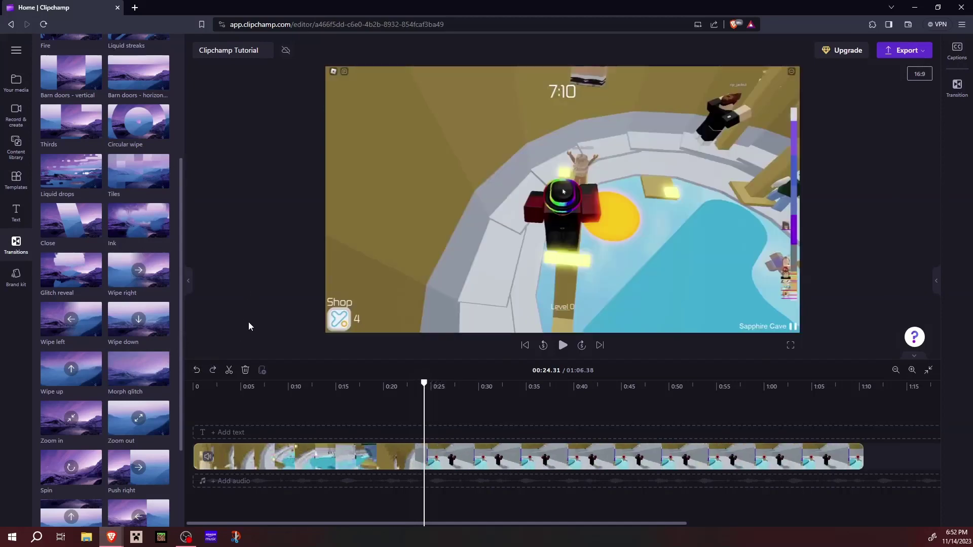
# - Look over the brand kit's fonts, colors and logos sections and return to the imported media
pyautogui.click(19, 286)
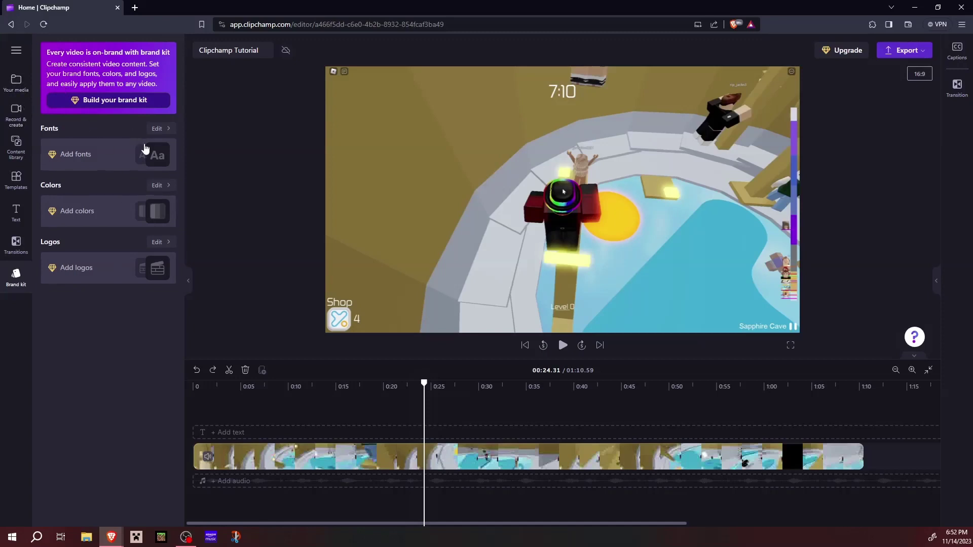
pyautogui.click(15, 84)
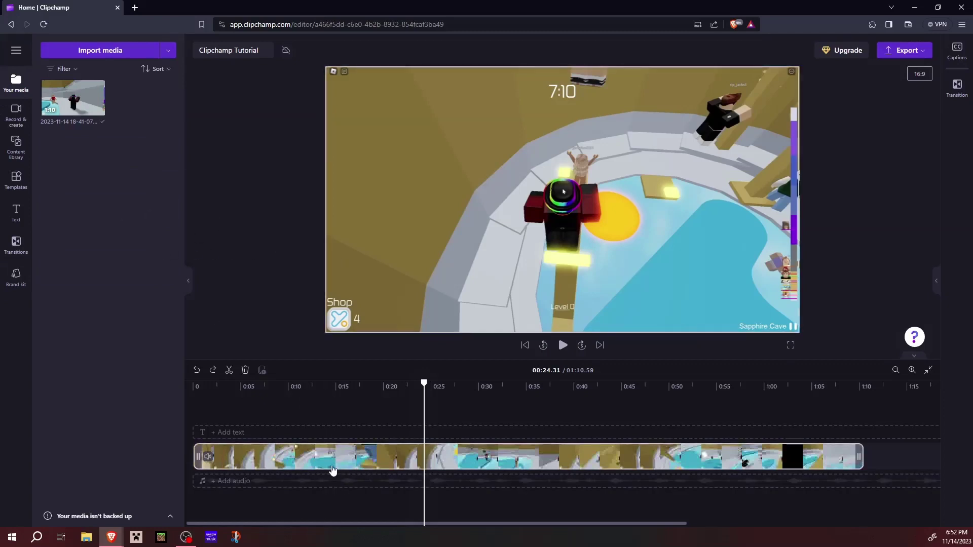
# - Detach the audio from the gameplay clip, keeping its volume at 100%, and collapse the audio settings
pyautogui.click(347, 452)
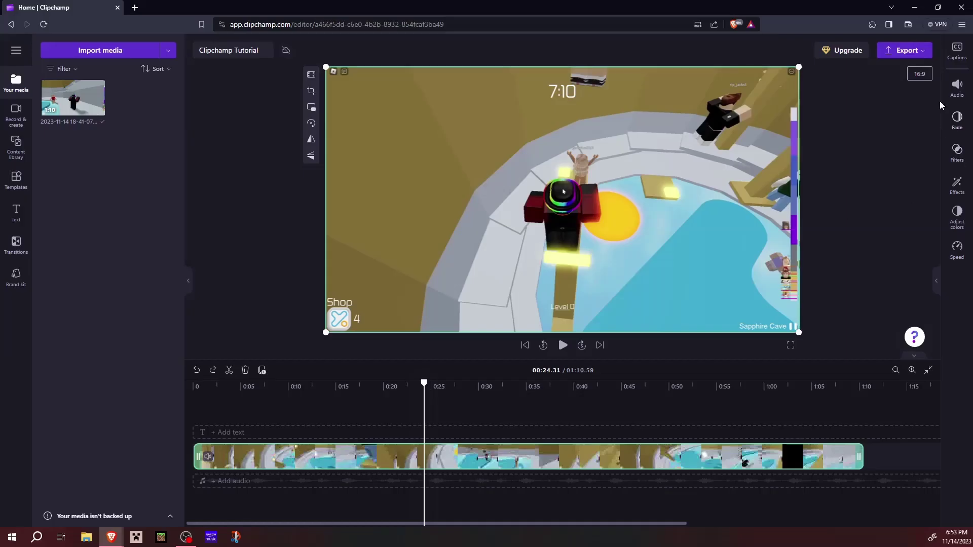
pyautogui.click(957, 91)
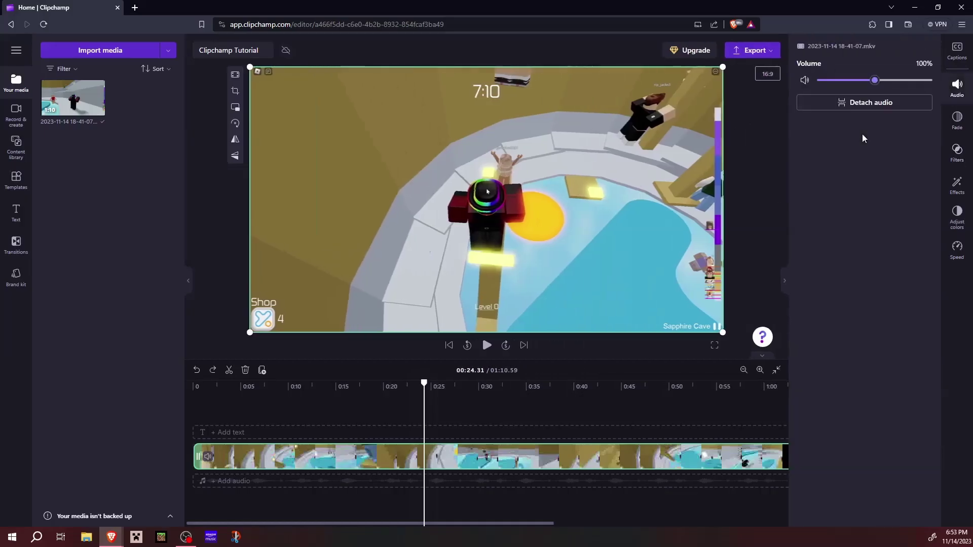
pyautogui.moveTo(876, 83)
pyautogui.mouseDown()
pyautogui.moveTo(936, 84)
pyautogui.moveTo(816, 84)
pyautogui.moveTo(877, 85)
pyautogui.mouseUp()
pyautogui.click(884, 104)
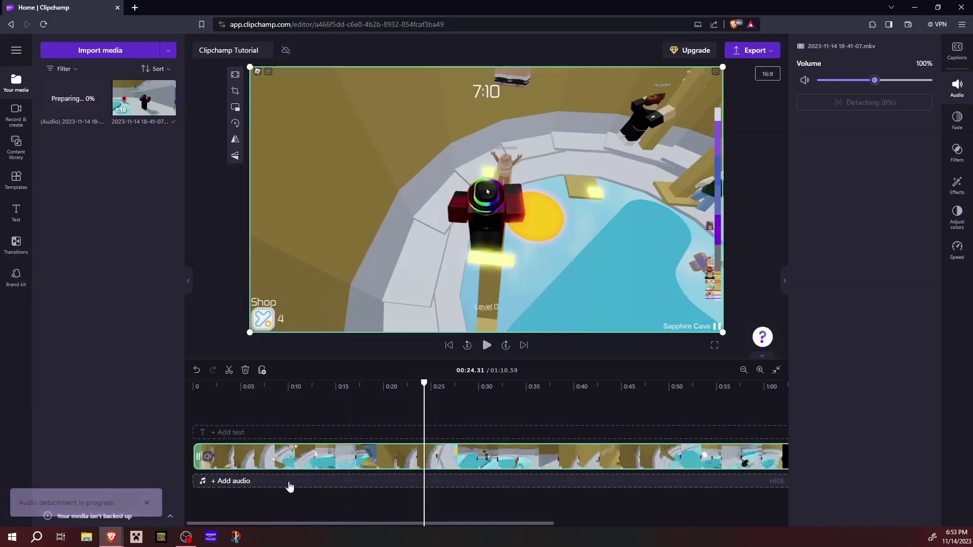
pyautogui.click(785, 285)
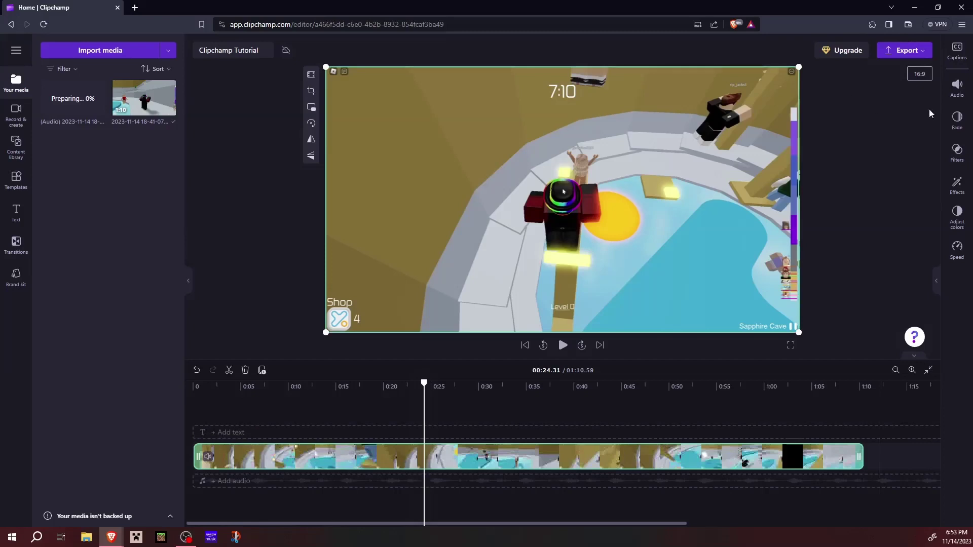
# - Try a 2.0 s fade in on the gameplay clip and play it from the start of the timeline
pyautogui.click(957, 121)
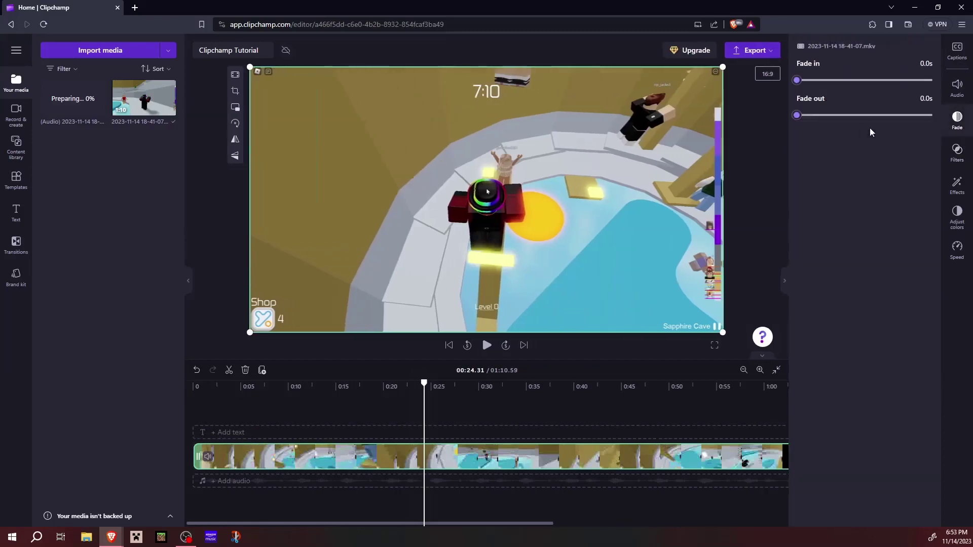
pyautogui.moveTo(866, 81); pyautogui.dragTo(790, 80)
pyautogui.click(200, 418)
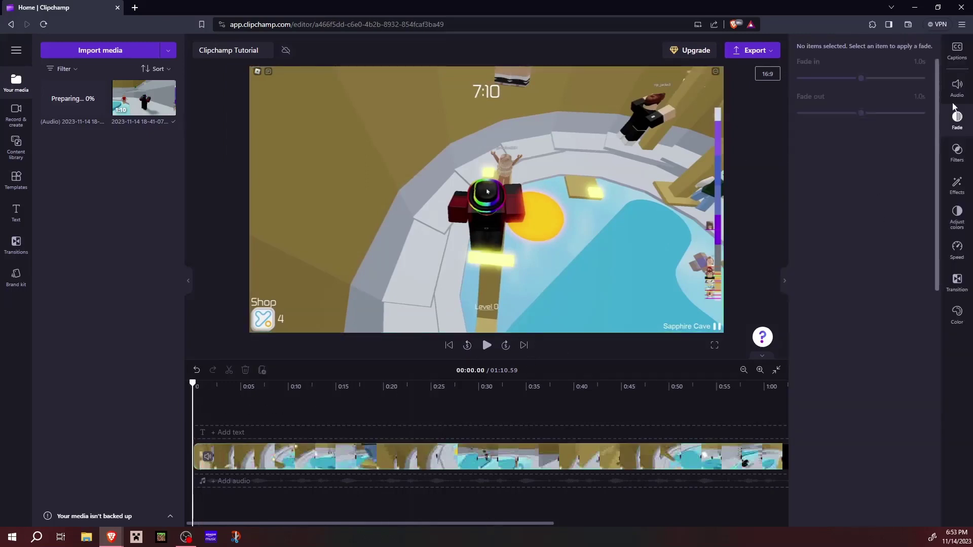
pyautogui.click(598, 459)
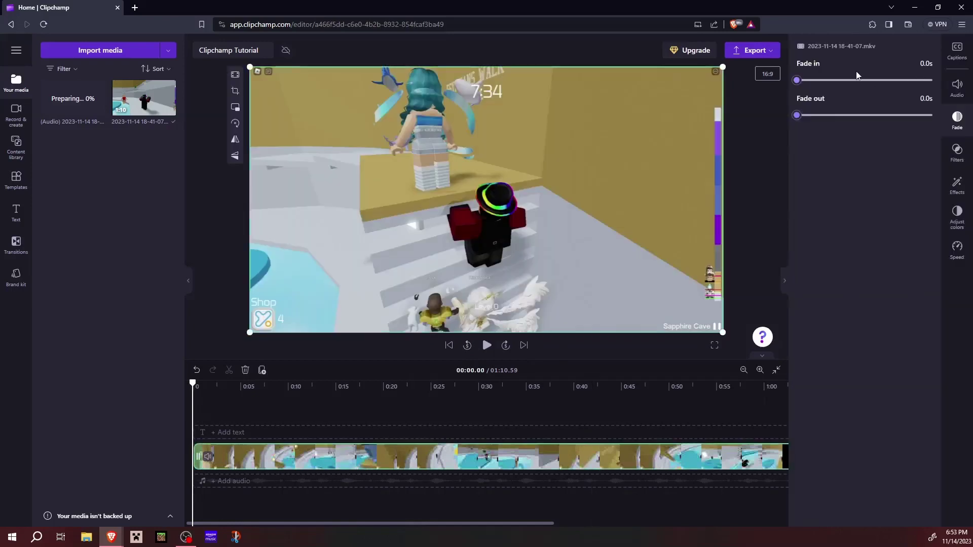
pyautogui.moveTo(862, 81); pyautogui.dragTo(953, 99)
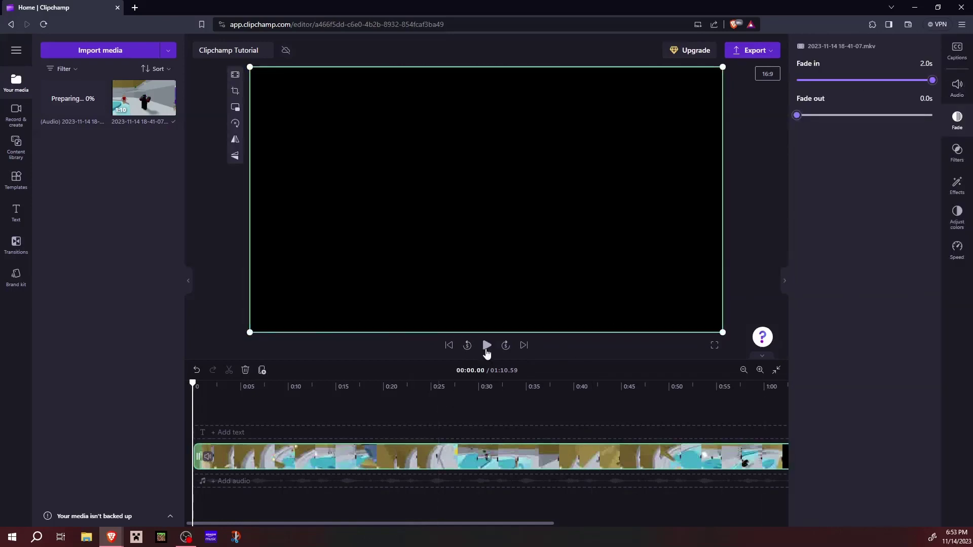
pyautogui.click(487, 348)
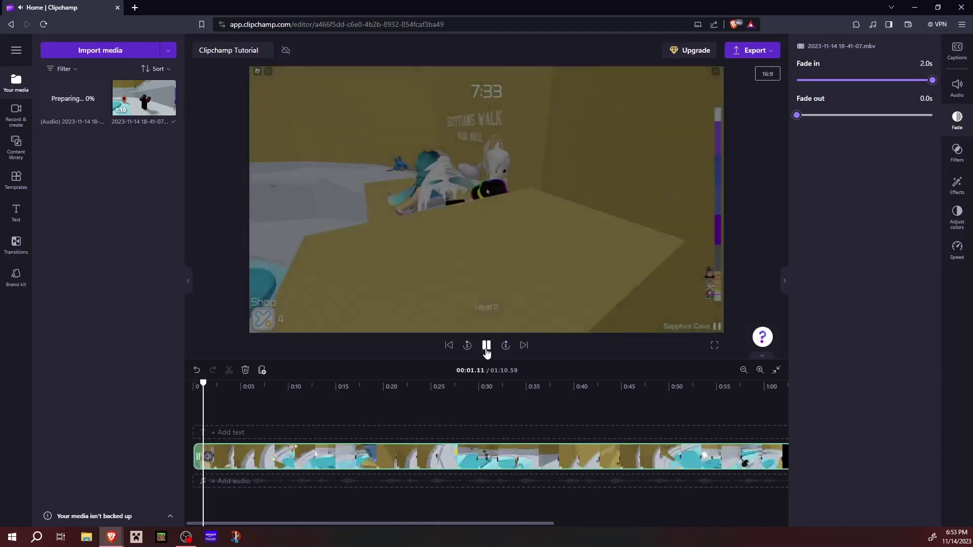
pyautogui.click(487, 348)
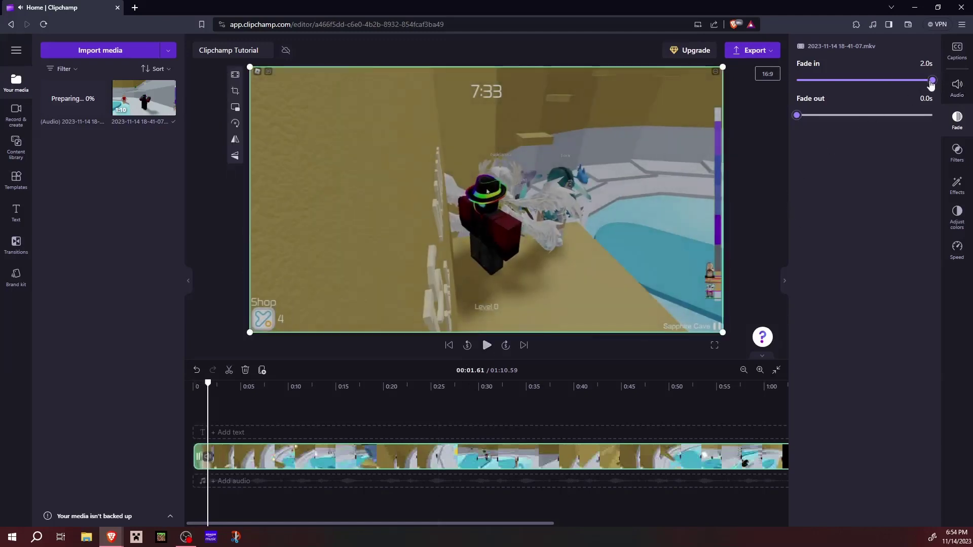
# - Reset the gameplay clip's fade in to 0.0 s
pyautogui.moveTo(933, 80); pyautogui.dragTo(800, 84)
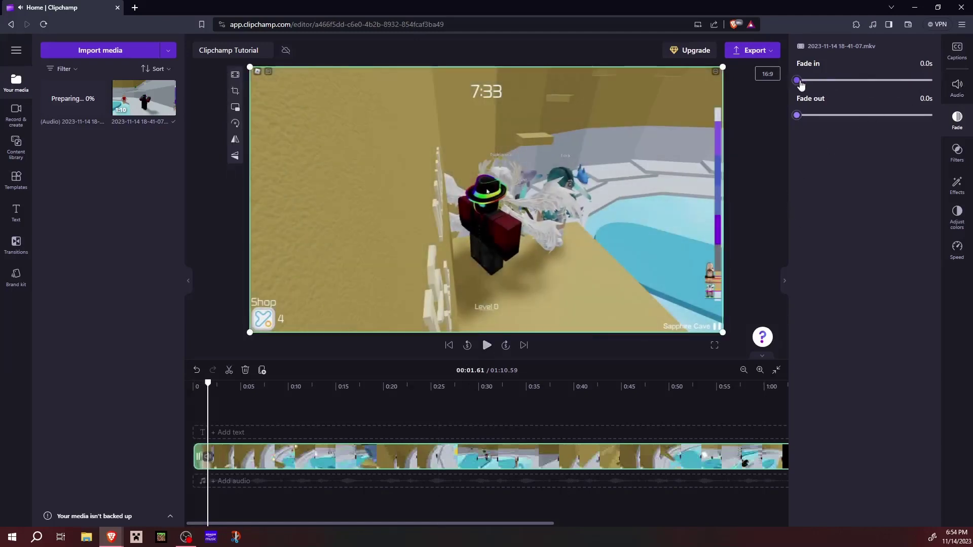
pyautogui.click(784, 281)
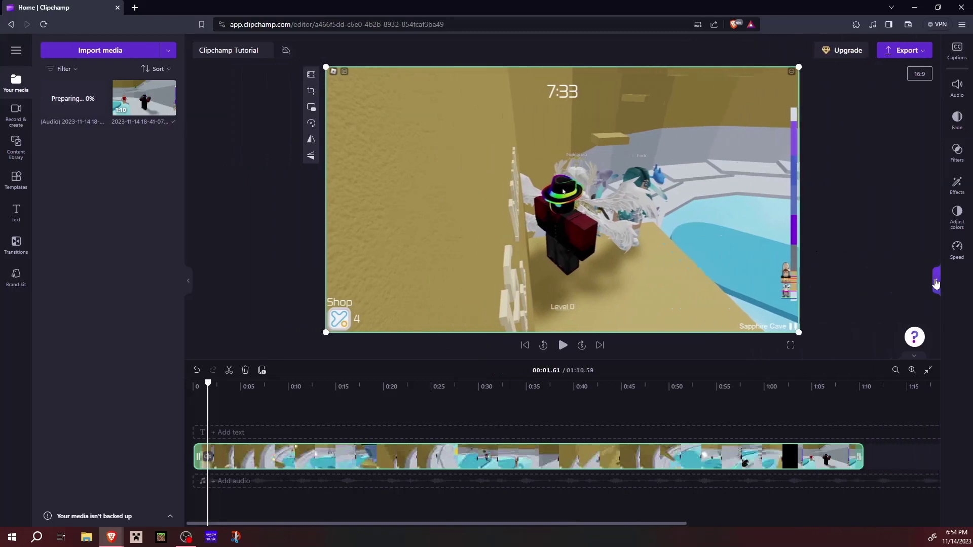
pyautogui.click(936, 282)
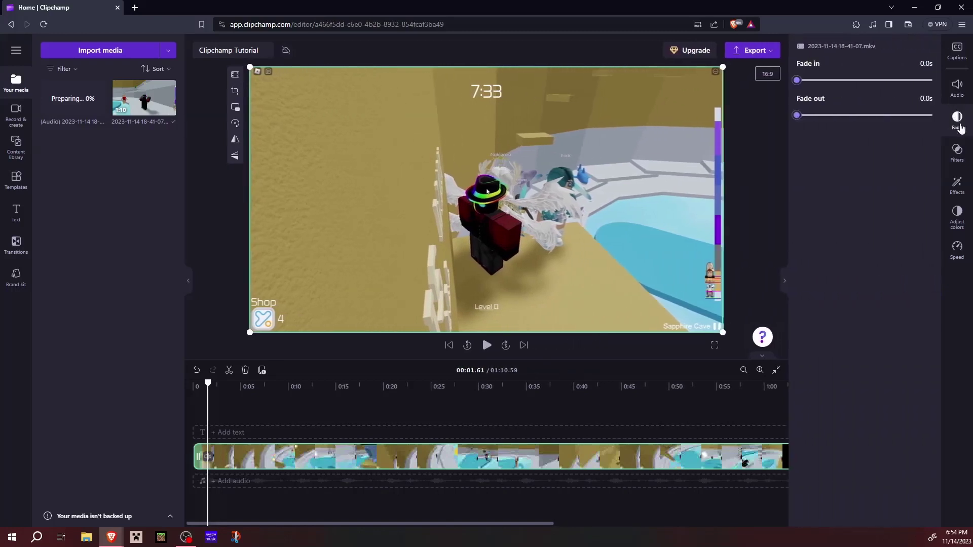
# - Browse the filters for the gameplay clip, previewing looks such as Old Western and Pink and purple duotone
pyautogui.click(958, 152)
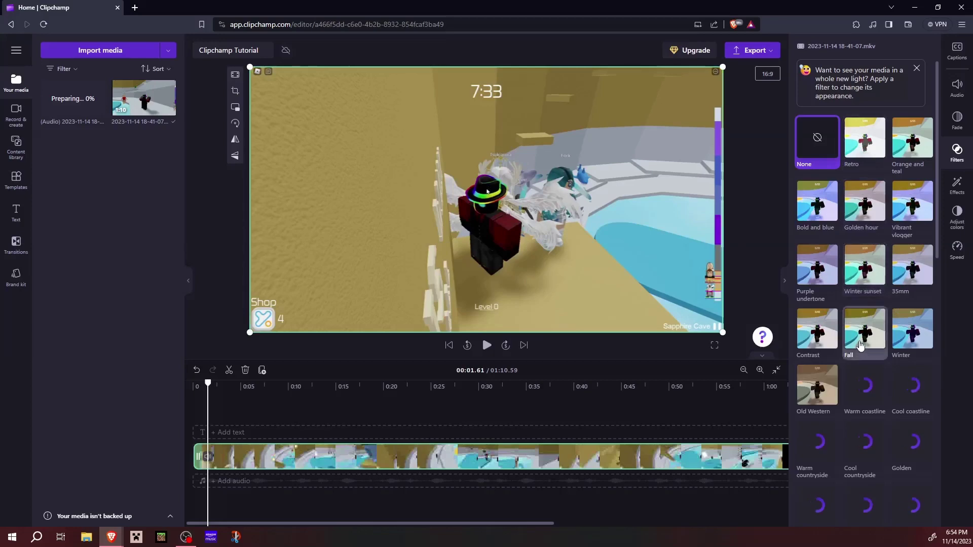
pyautogui.scroll(-2, 842, 319)
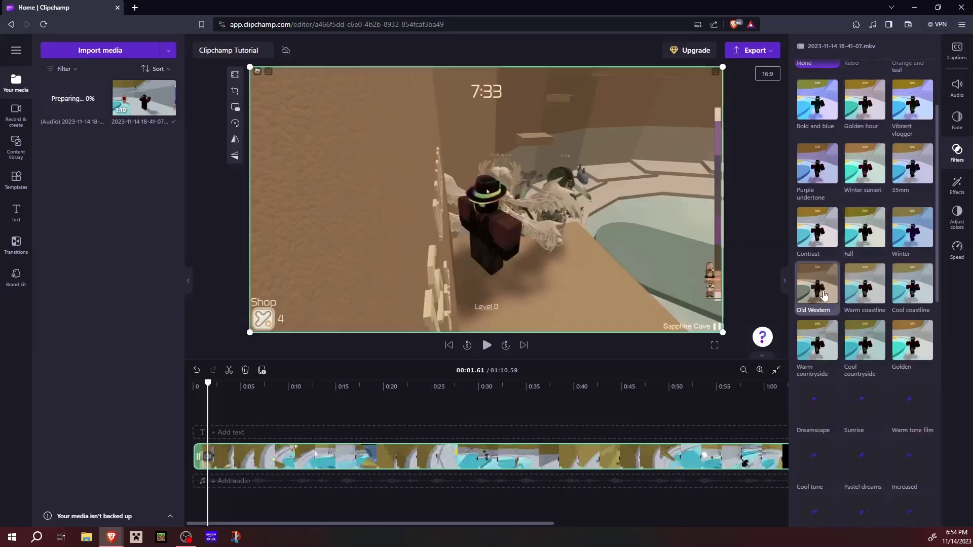
pyautogui.scroll(-8, 823, 294)
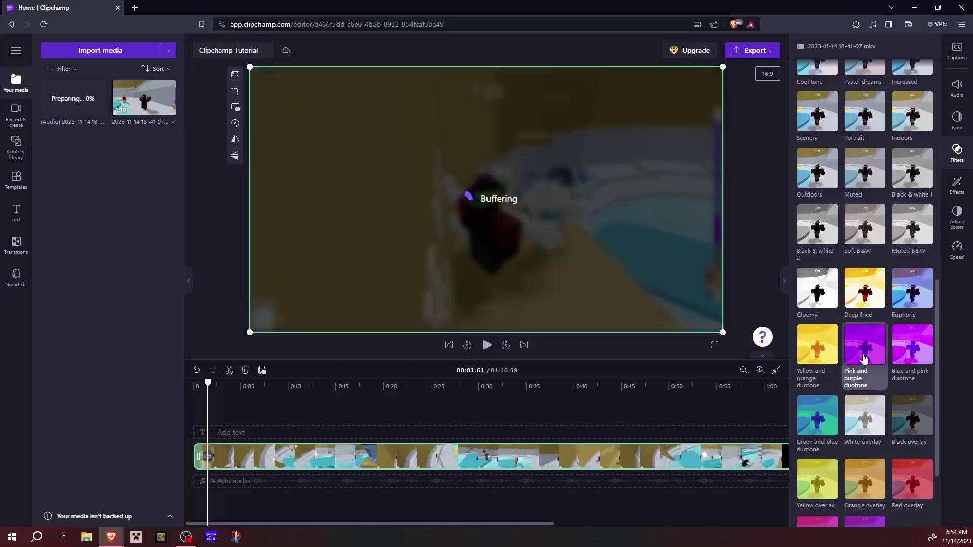
# - Try the Rotate effect on the gameplay clip at maximum speed and play it from the start
pyautogui.scroll(10, 876, 257)
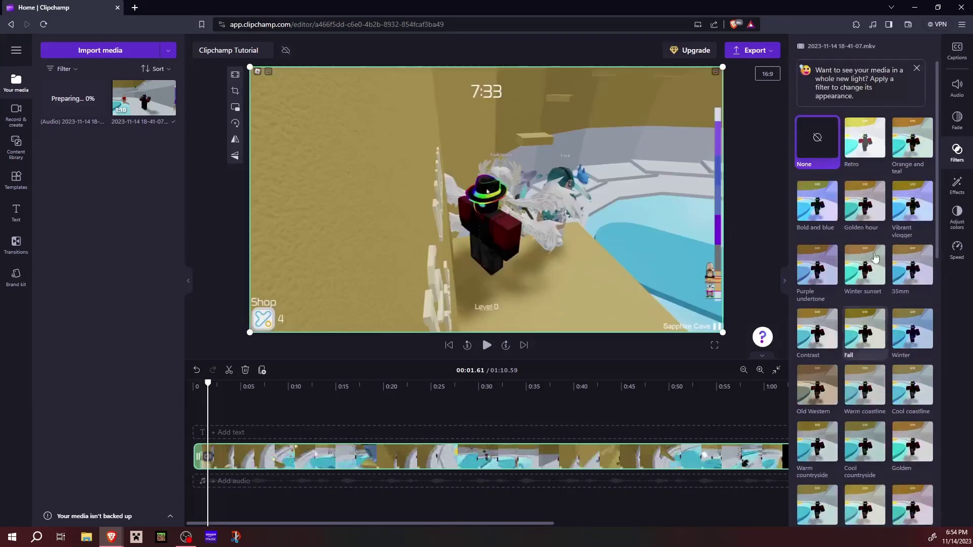
pyautogui.click(956, 187)
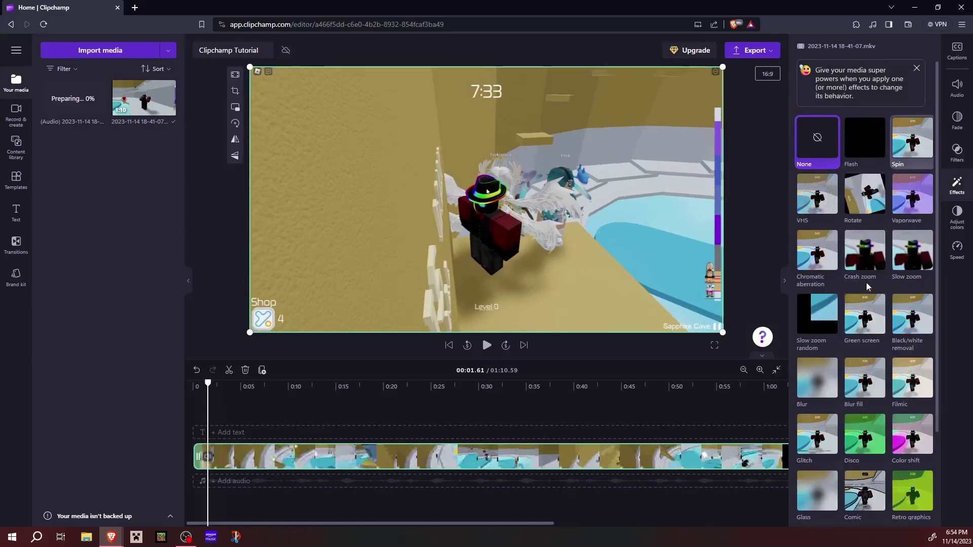
pyautogui.click(858, 199)
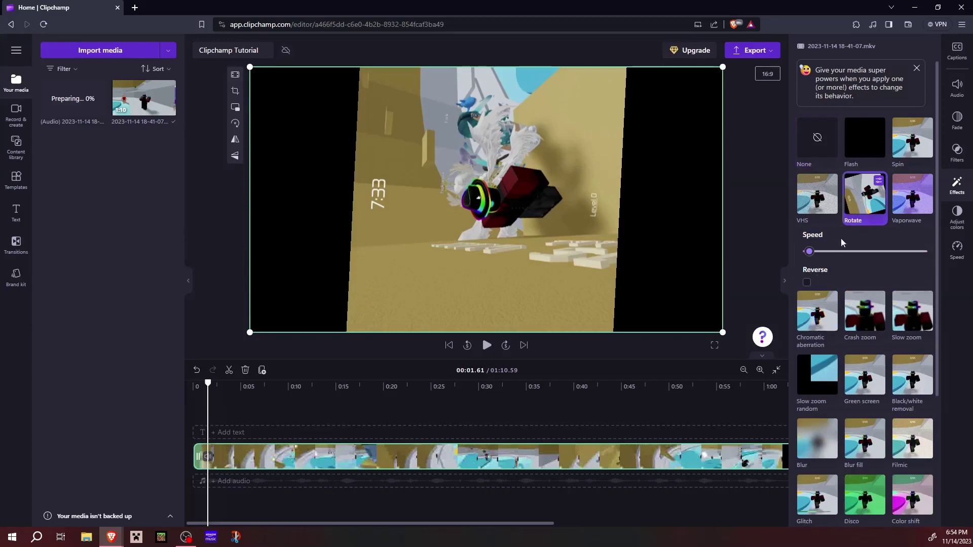
pyautogui.moveTo(809, 252); pyautogui.dragTo(927, 252)
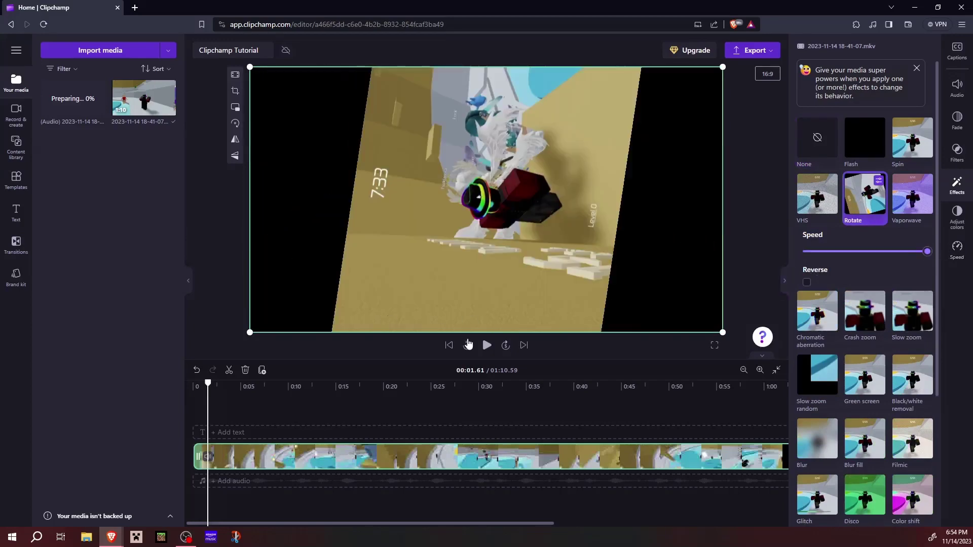
pyautogui.click(468, 345)
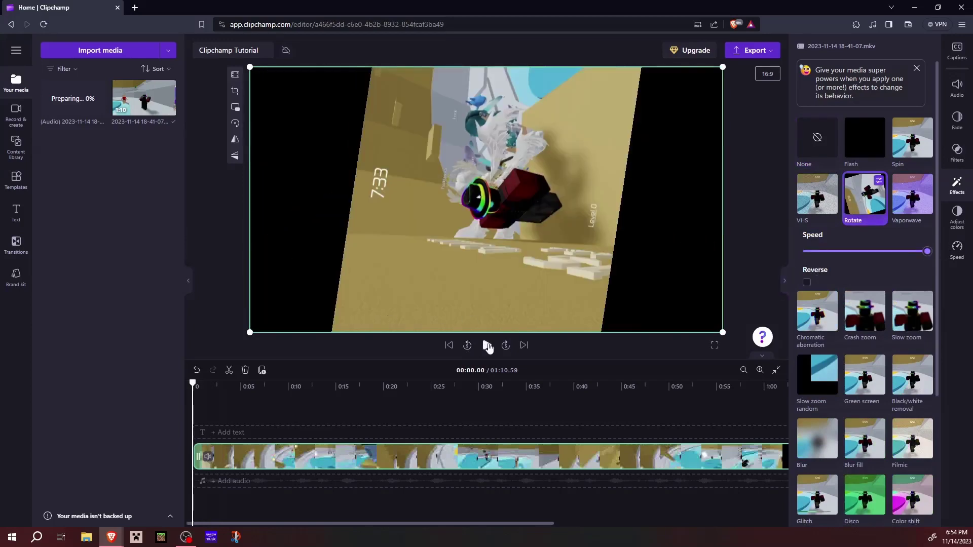
pyautogui.click(487, 345)
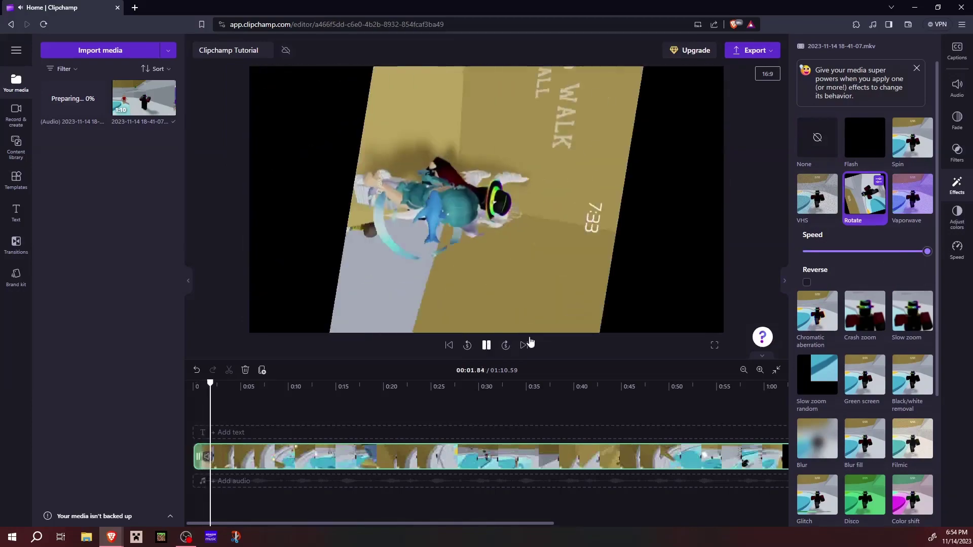
pyautogui.click(486, 345)
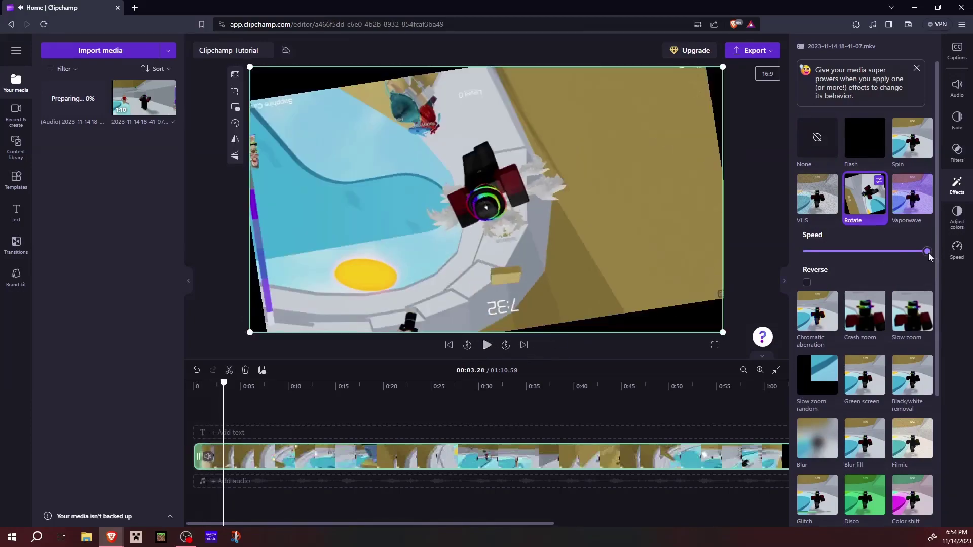
# - Lower the Rotate effect's speed on the gameplay clip, play the result, and remove the effect
pyautogui.moveTo(884, 254); pyautogui.dragTo(855, 252)
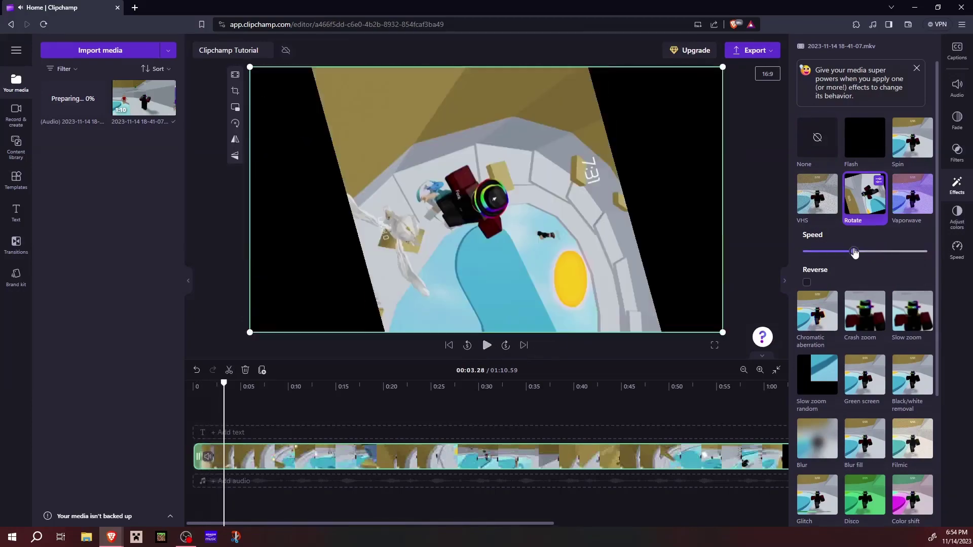
pyautogui.click(486, 346)
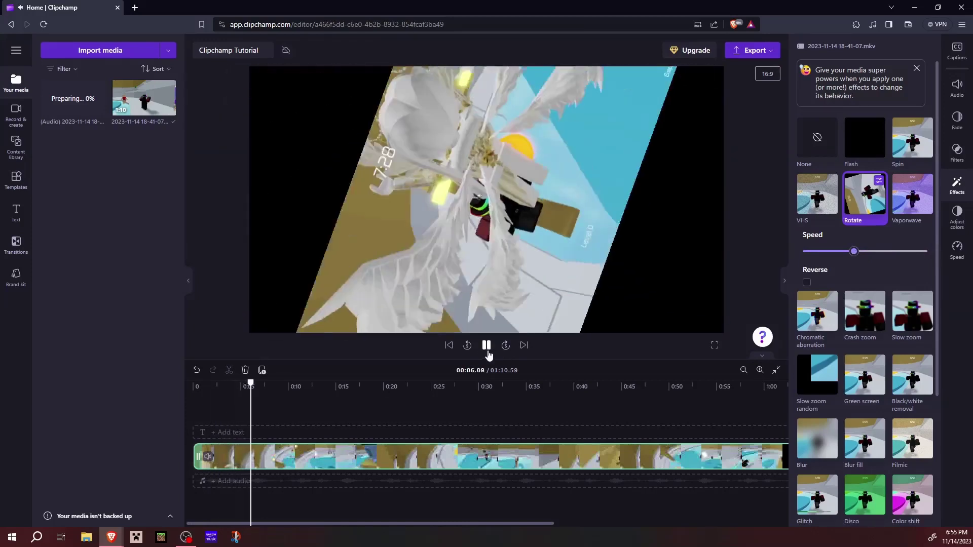
pyautogui.click(672, 310)
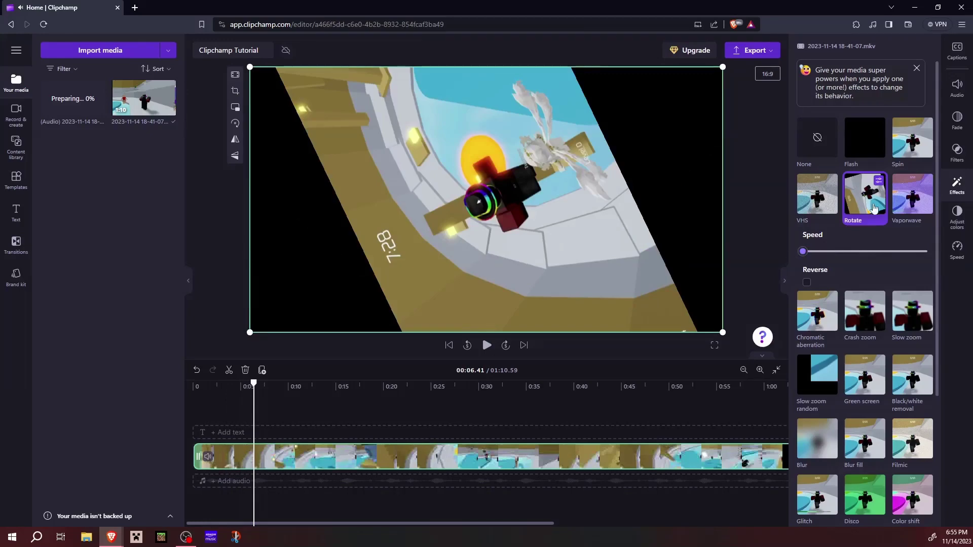
pyautogui.click(870, 205)
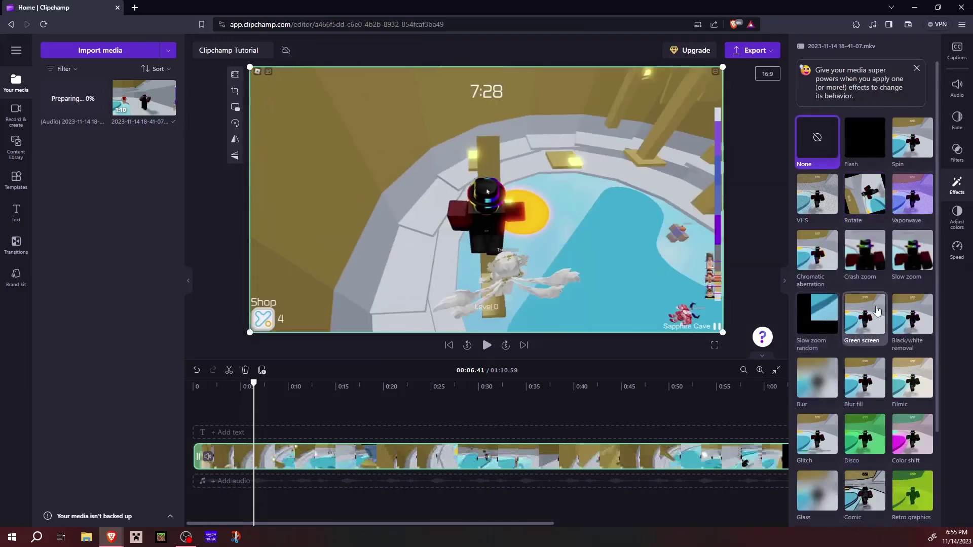
# - Try the Green screen effect with Green as the screen color, remove it, and browse the remaining effects such as Radial
pyautogui.click(881, 313)
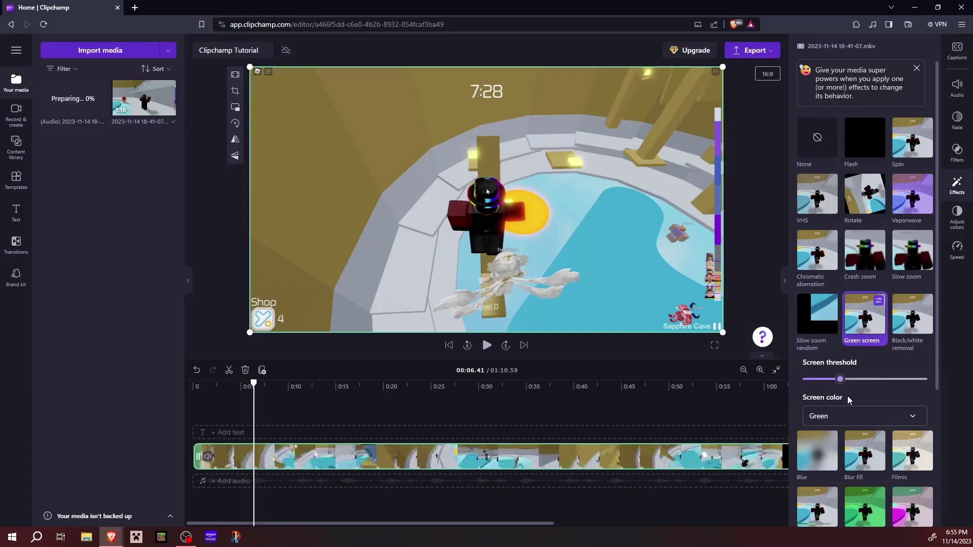
pyautogui.click(854, 415)
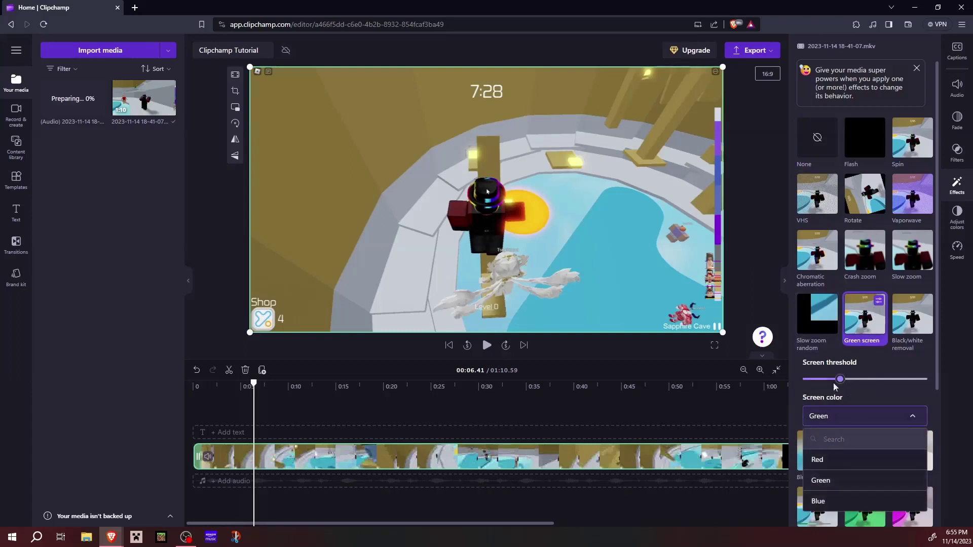
pyautogui.click(871, 363)
pyautogui.click(487, 345)
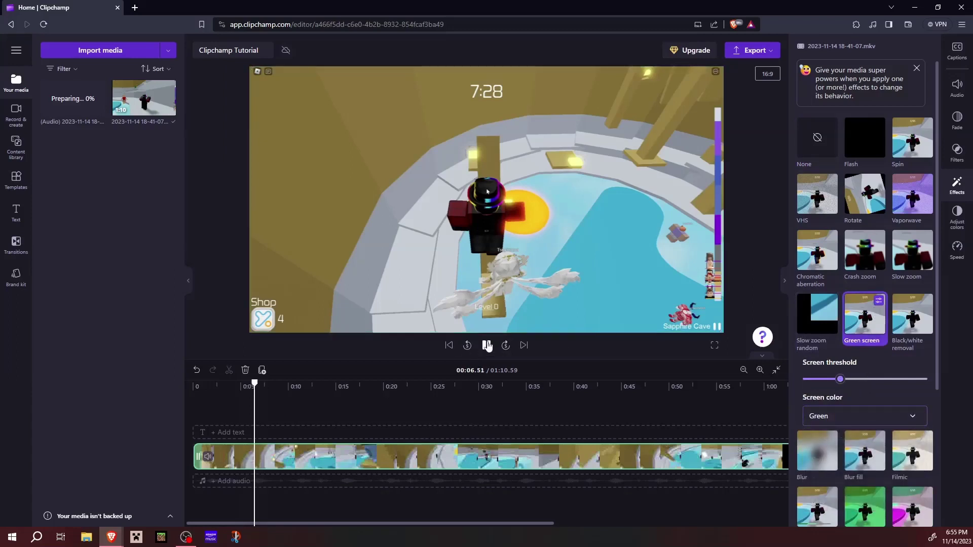
pyautogui.click(487, 346)
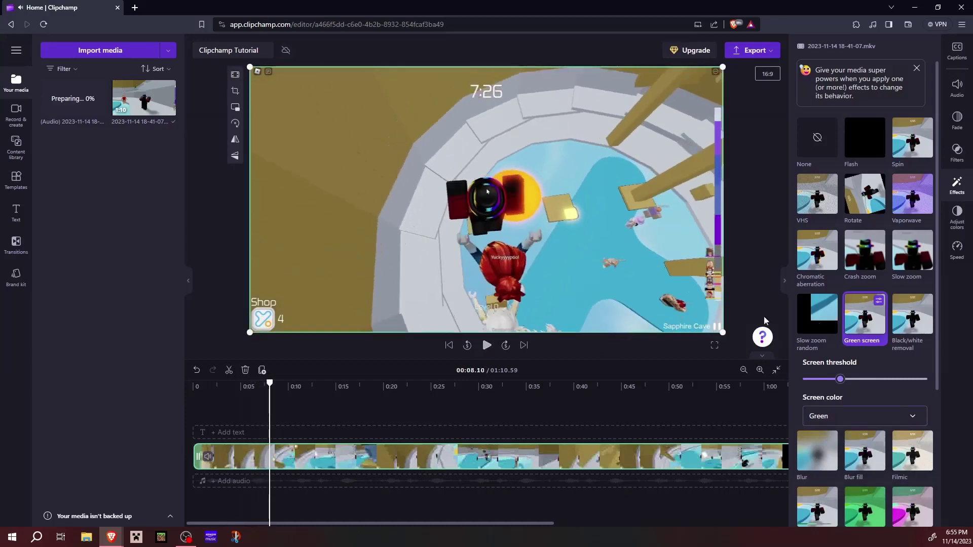
pyautogui.click(861, 316)
pyautogui.scroll(-3, 897, 380)
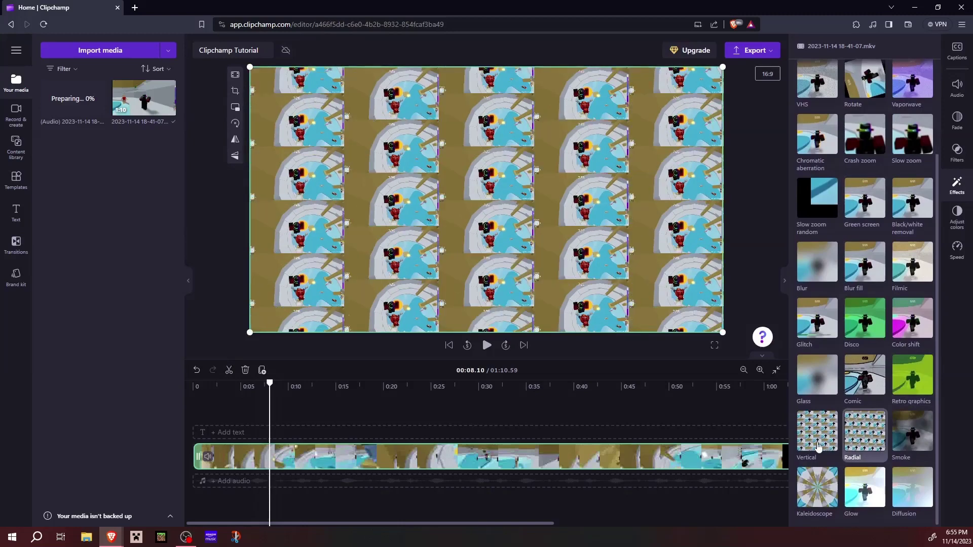
pyautogui.scroll(3, 861, 385)
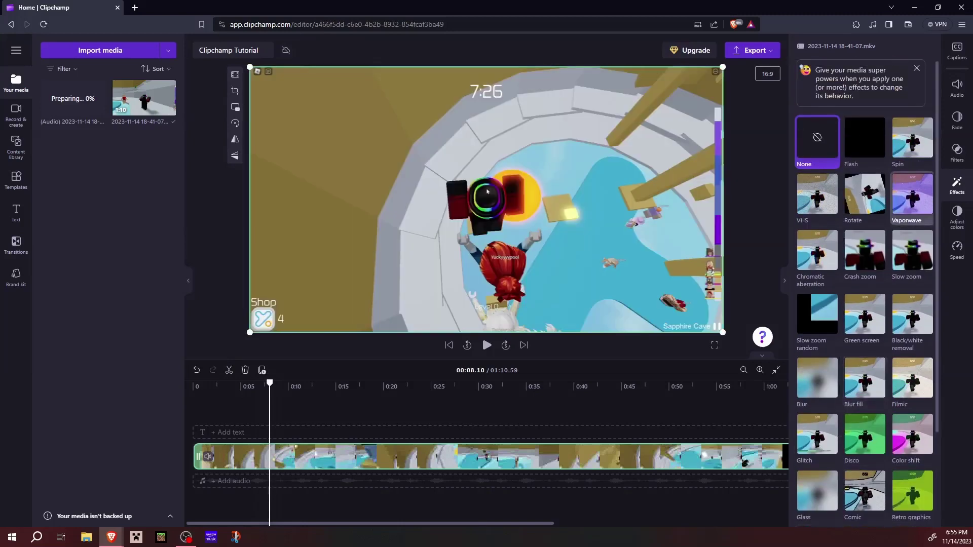
# - Try the transparency and temperature color adjustments on the gameplay clip
pyautogui.click(959, 222)
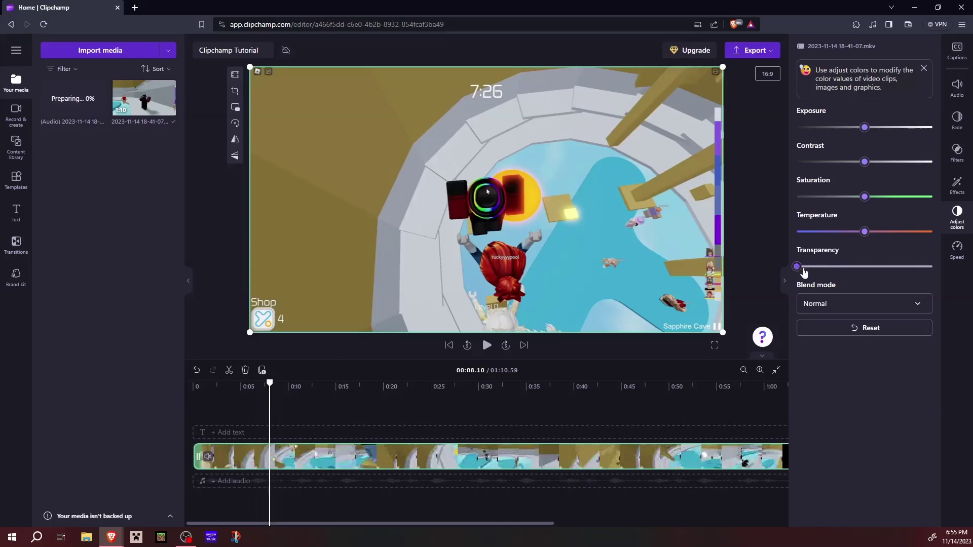
pyautogui.moveTo(805, 272); pyautogui.dragTo(778, 265)
pyautogui.moveTo(865, 231)
pyautogui.mouseDown()
pyautogui.moveTo(907, 233)
pyautogui.moveTo(837, 233)
pyautogui.moveTo(877, 232)
pyautogui.mouseUp()
# - Try the gameplay clip at speed 16 with a short playback, and set its speed to 0.1
pyautogui.click(955, 248)
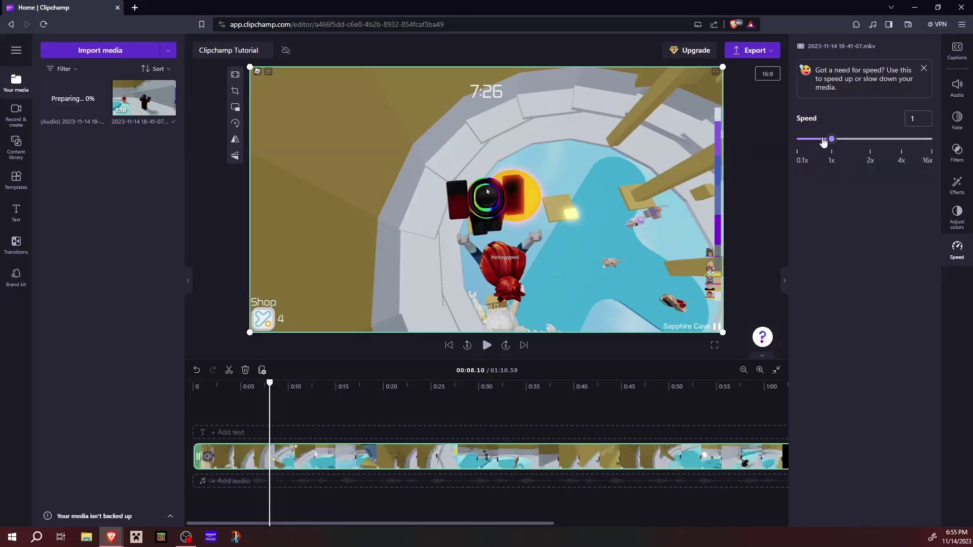
pyautogui.moveTo(831, 140); pyautogui.dragTo(955, 133)
pyautogui.click(487, 346)
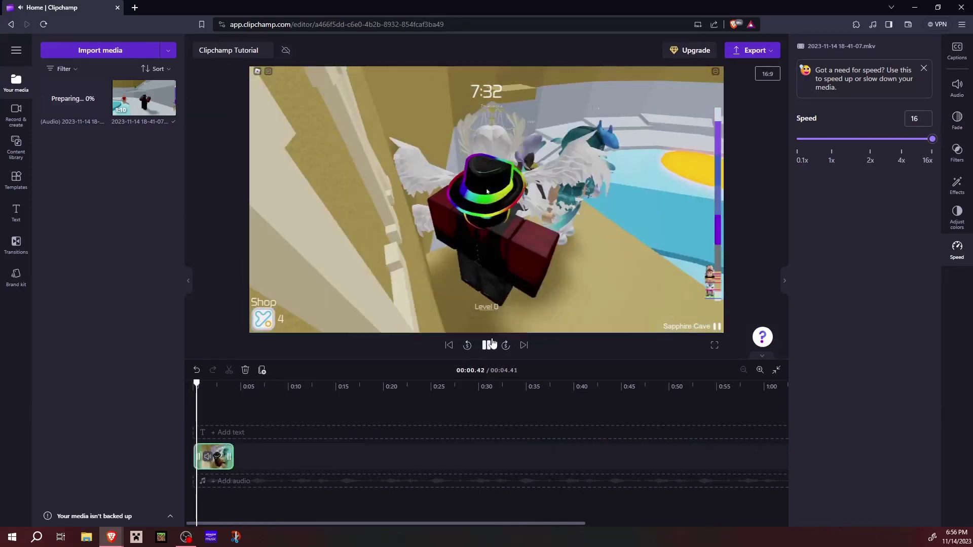
pyautogui.click(486, 345)
pyautogui.click(467, 345)
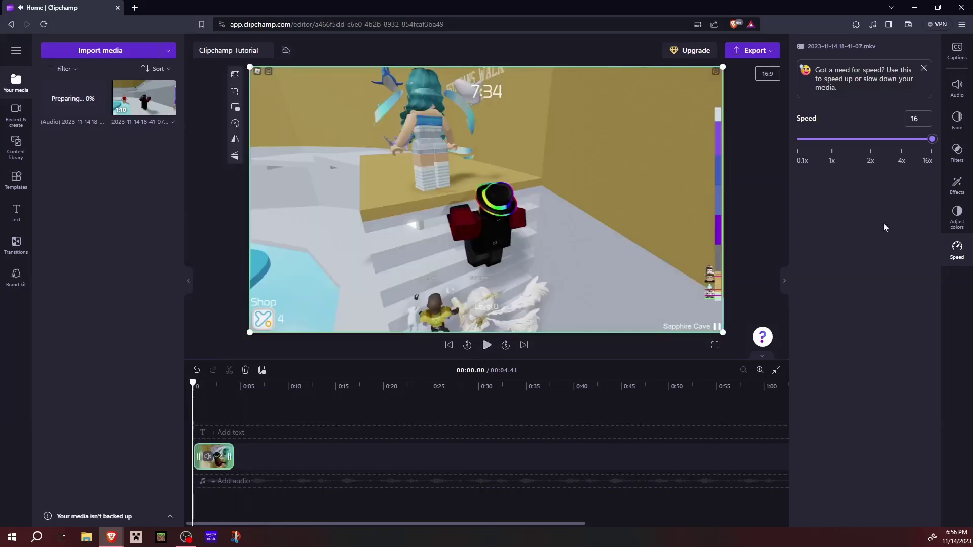
pyautogui.moveTo(931, 139); pyautogui.dragTo(800, 150)
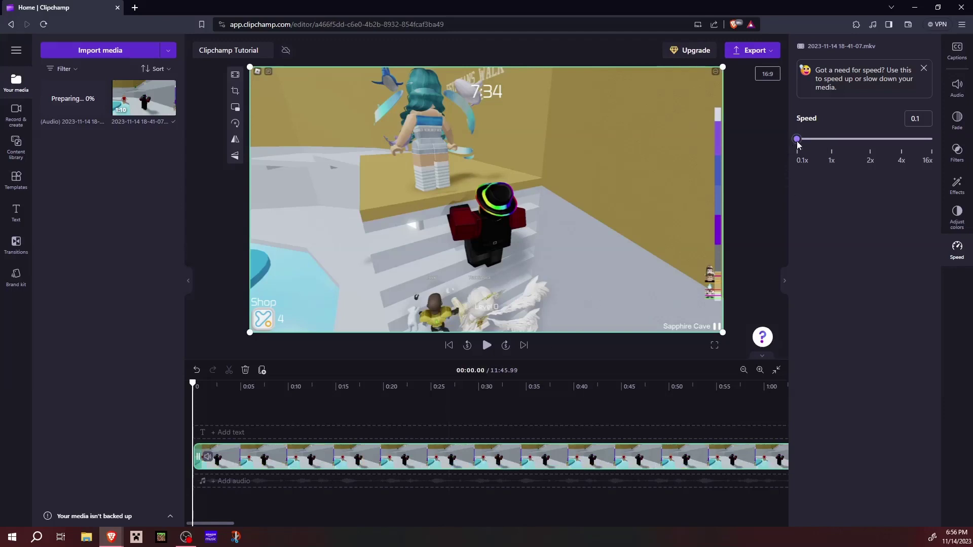
# - Reset the gameplay clip's speed to 1 and collapse the clip settings
pyautogui.moveTo(797, 144); pyautogui.dragTo(831, 146)
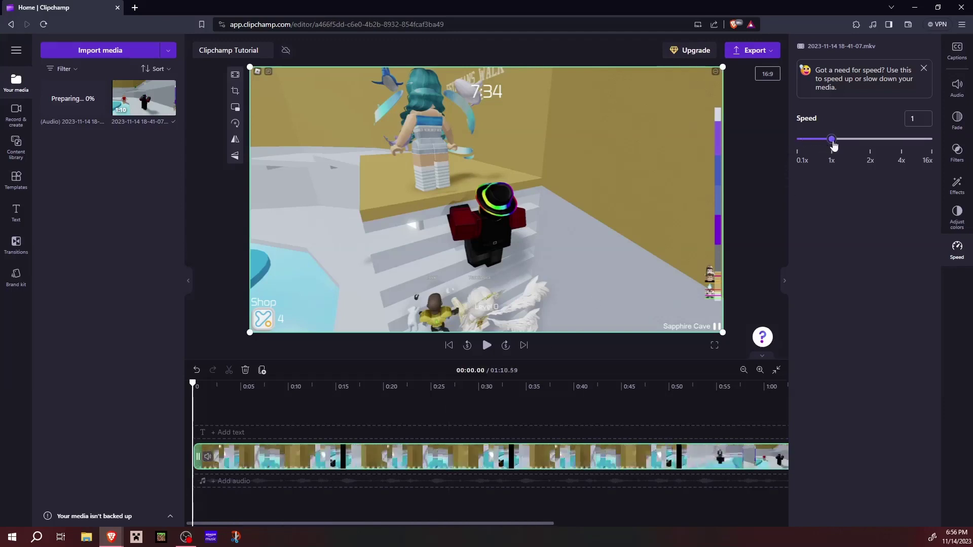
pyautogui.click(957, 86)
pyautogui.click(784, 279)
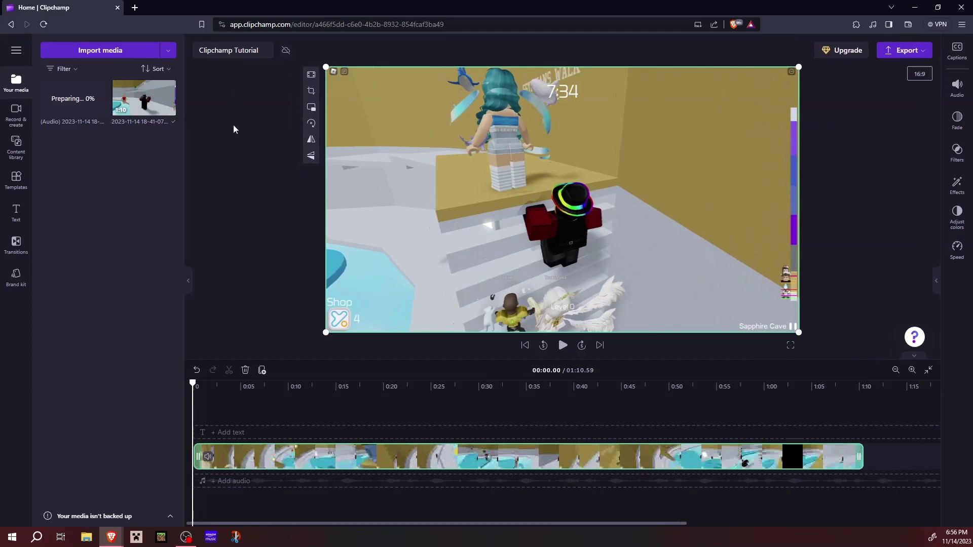
# - Try shrinking and enlarging the gameplay clip within the preview frame, and undo the size changes
pyautogui.click(283, 316)
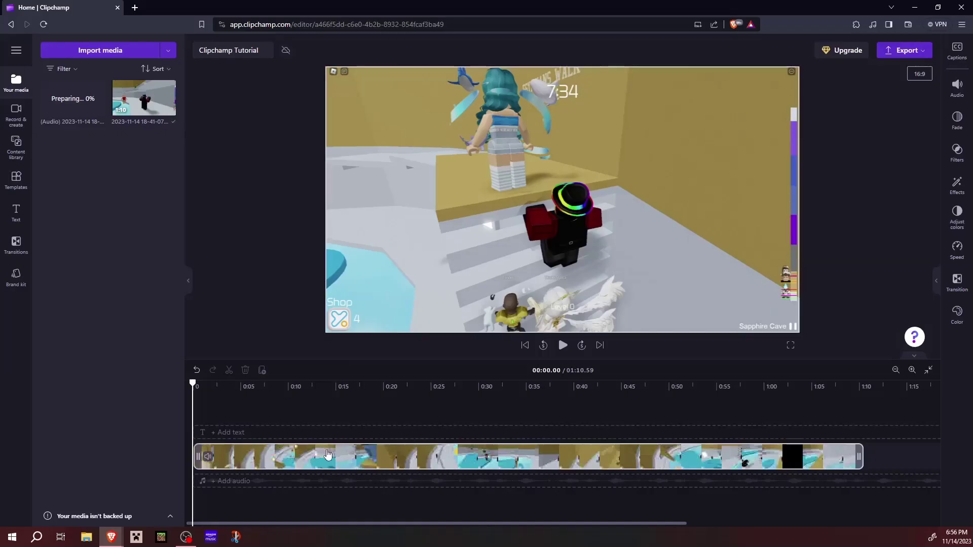
pyautogui.click(328, 456)
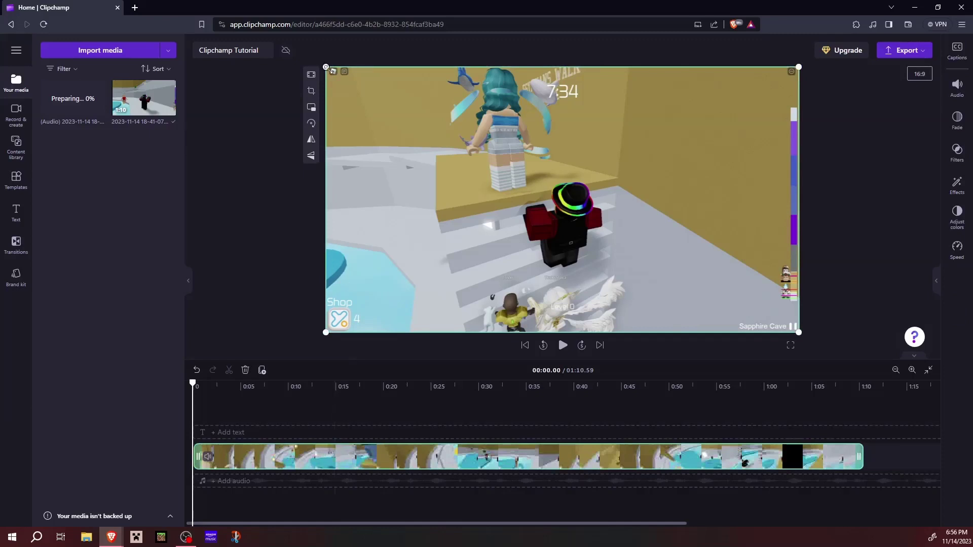
pyautogui.moveTo(325, 67); pyautogui.dragTo(582, 211)
pyautogui.moveTo(678, 259); pyautogui.dragTo(551, 198)
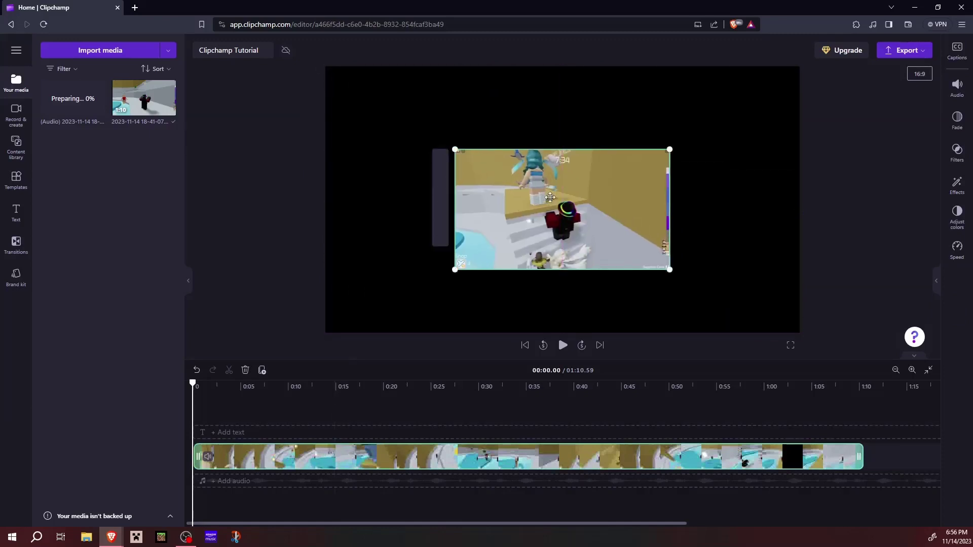
pyautogui.moveTo(454, 149); pyautogui.dragTo(358, 95)
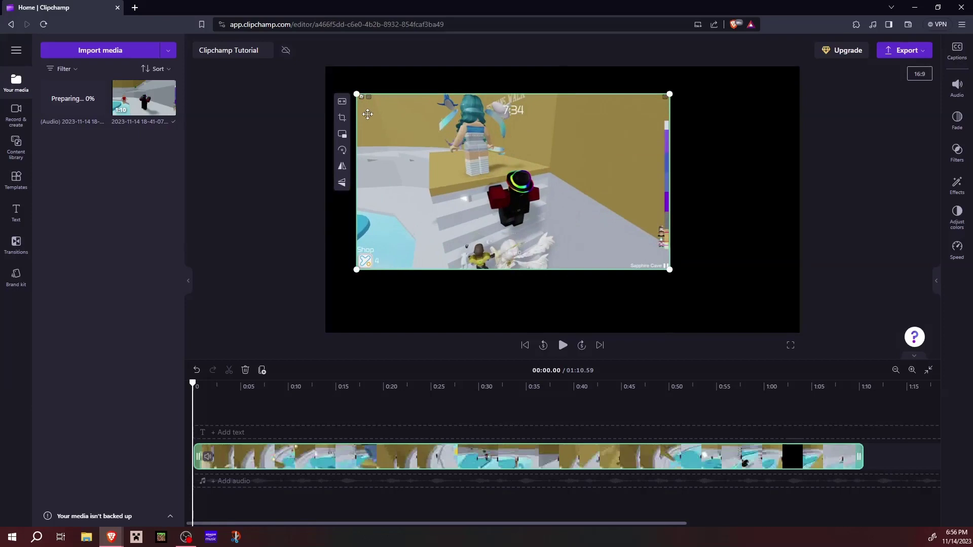
pyautogui.hotkey('ctrl', 'z')
pyautogui.hotkey('ctrl', 'z')
pyautogui.hotkey('ctrl', 'z')
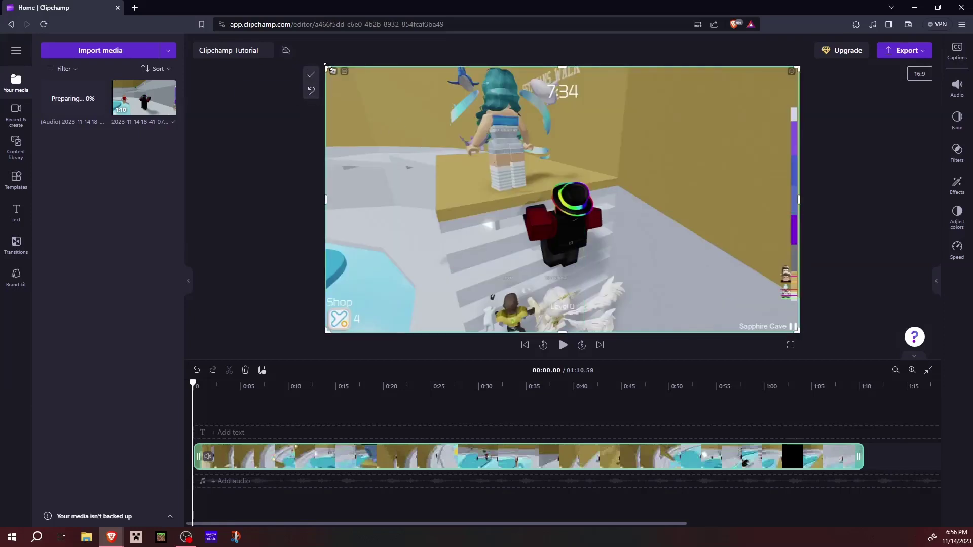
# - Crop the gameplay clip down to just the countdown timer near the frame's upper edge and play the result
pyautogui.click(311, 91)
pyautogui.moveTo(326, 67); pyautogui.dragTo(541, 80)
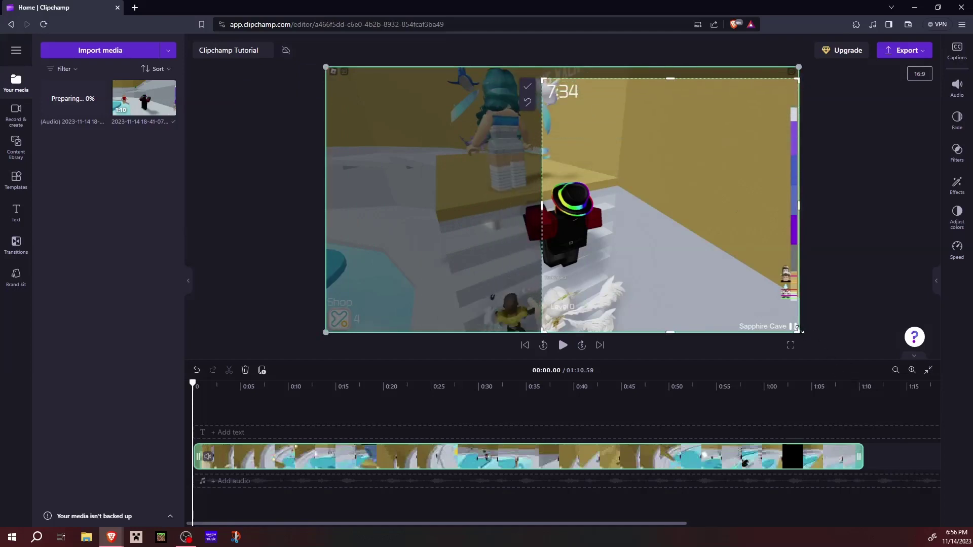
pyautogui.moveTo(798, 330); pyautogui.dragTo(587, 107)
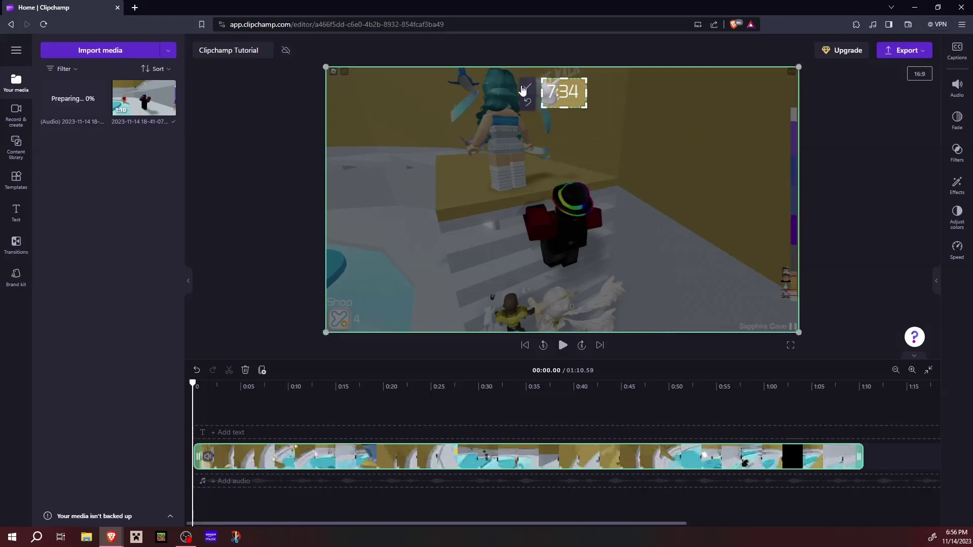
pyautogui.click(525, 89)
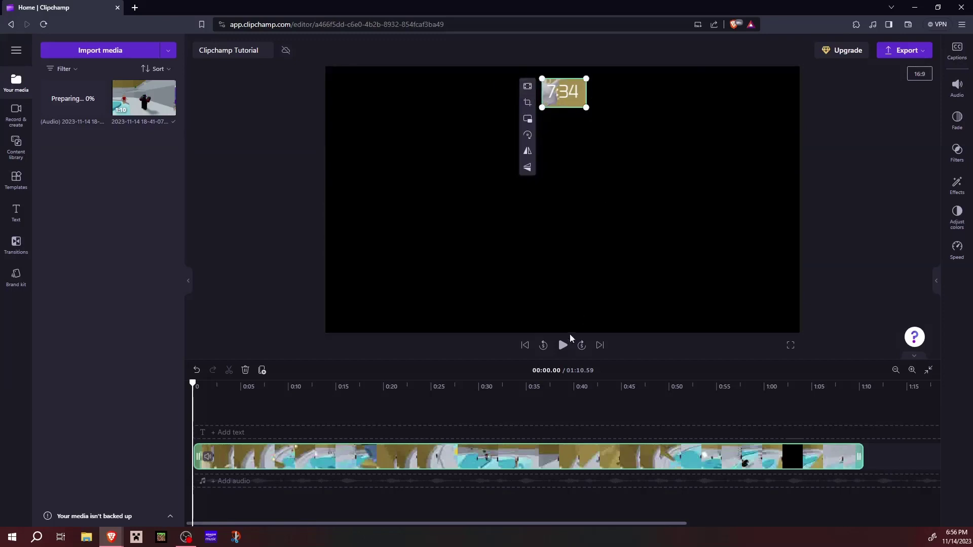
pyautogui.click(562, 346)
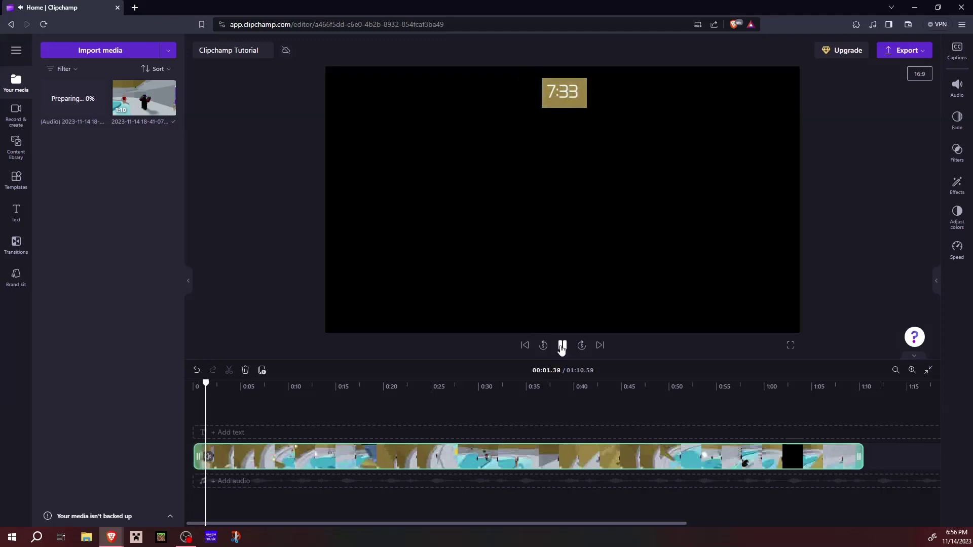
pyautogui.click(562, 348)
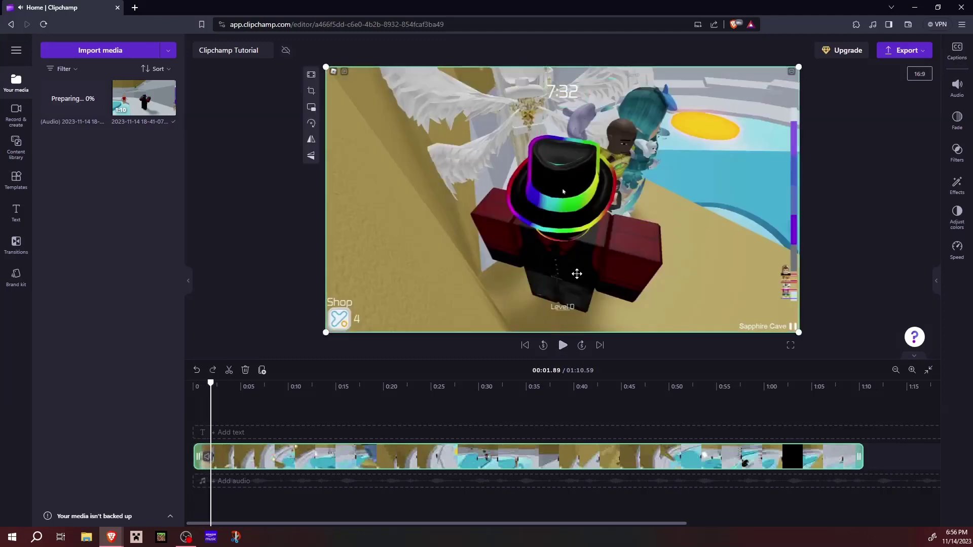
# - Try cropping the gameplay clip to a narrow strip around the countdown timer near the frame's upper edge
pyautogui.click(311, 93)
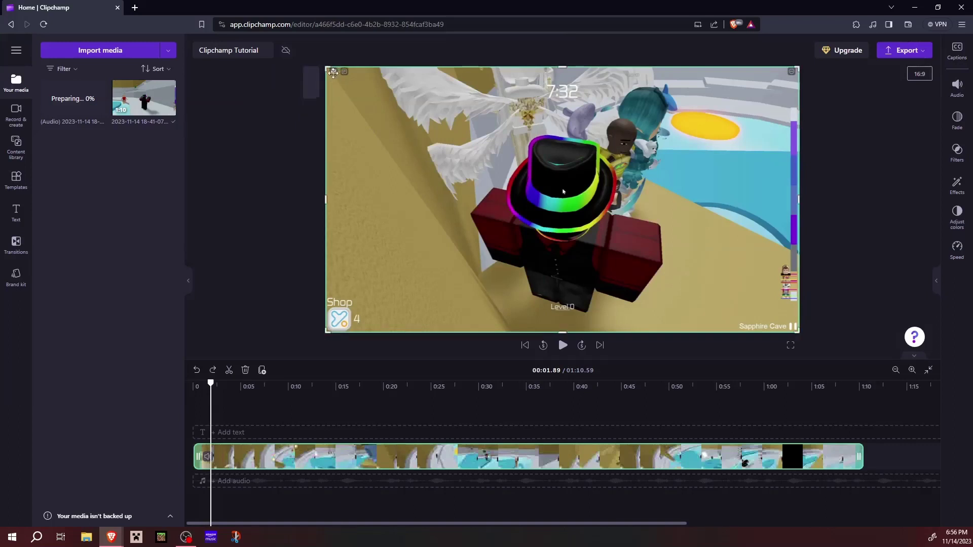
pyautogui.moveTo(333, 73); pyautogui.dragTo(395, 105)
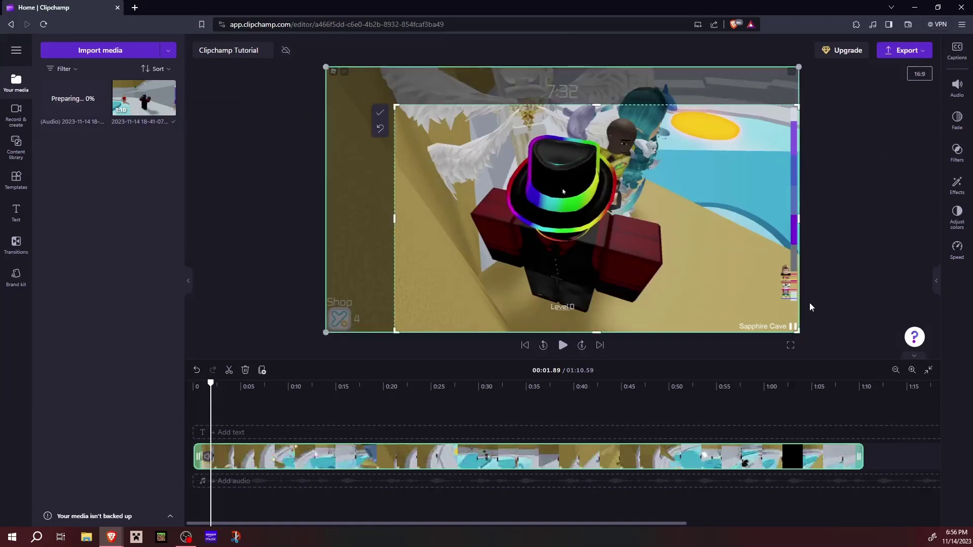
pyautogui.moveTo(800, 330); pyautogui.dragTo(677, 143)
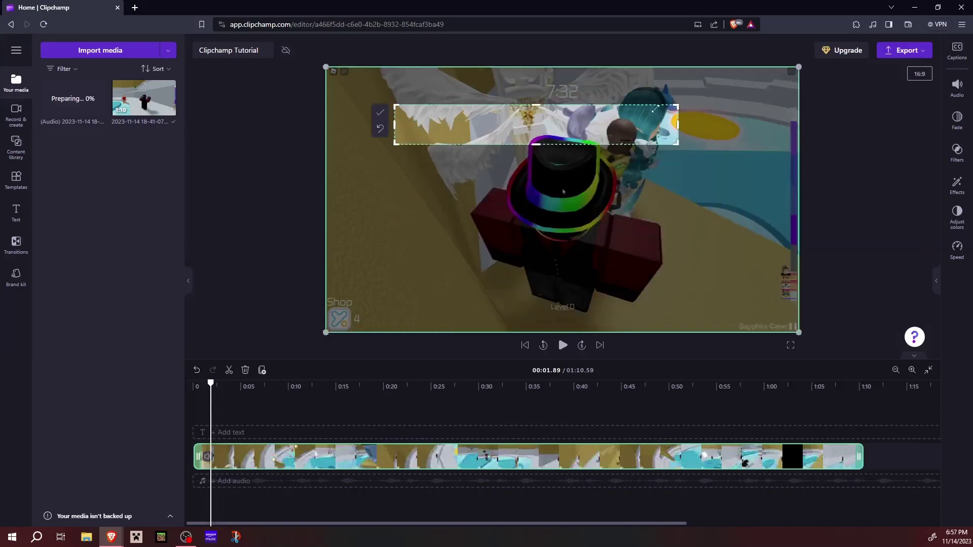
pyautogui.moveTo(536, 108); pyautogui.dragTo(537, 80)
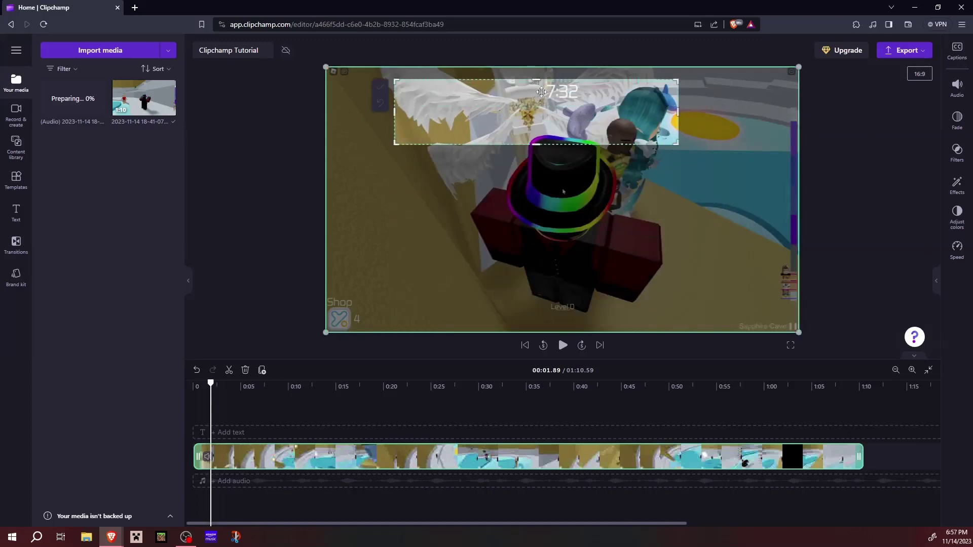
pyautogui.moveTo(396, 144); pyautogui.dragTo(492, 111)
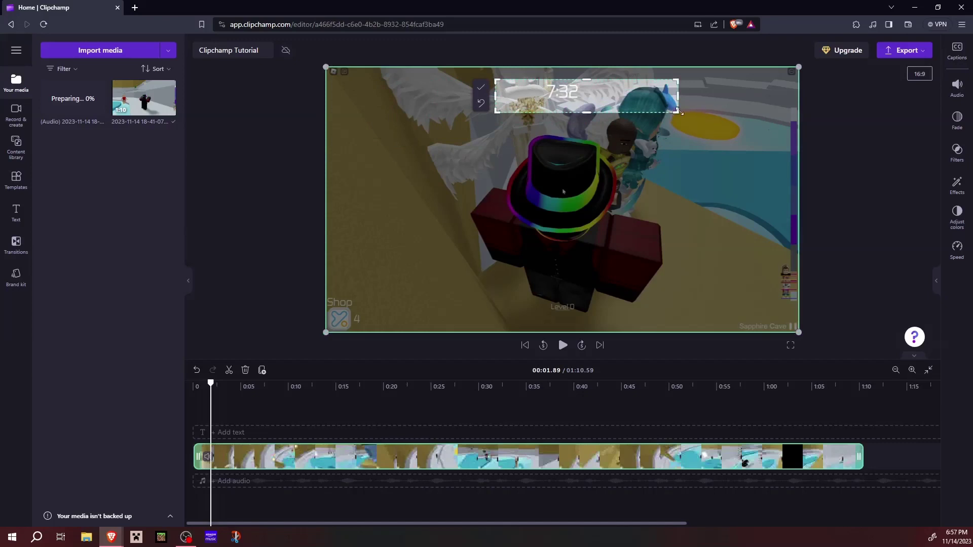
pyautogui.moveTo(673, 118); pyautogui.dragTo(607, 92)
pyautogui.click(484, 87)
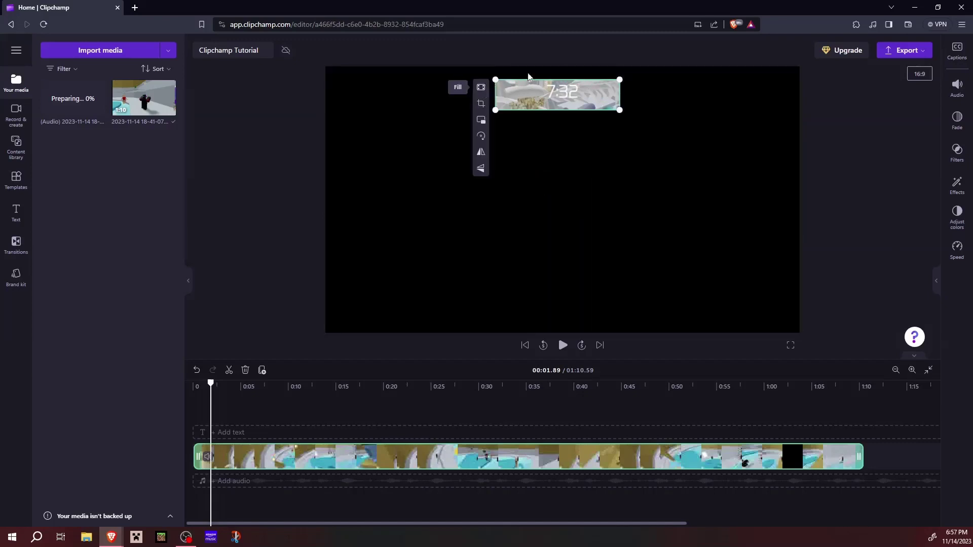
# - Try filling the frame with the cropped clip, shift it within the preview, and fit it back to the frame width
pyautogui.click(482, 88)
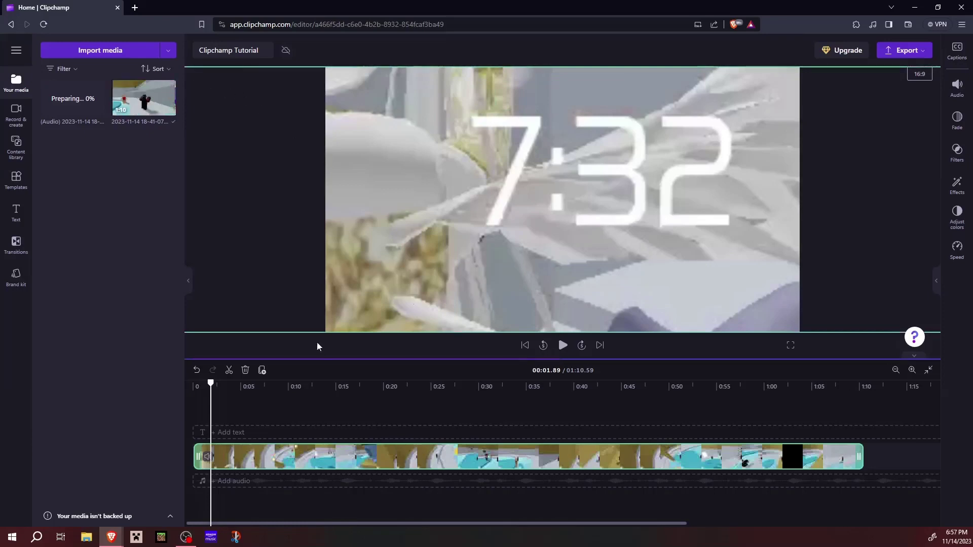
pyautogui.click(488, 209)
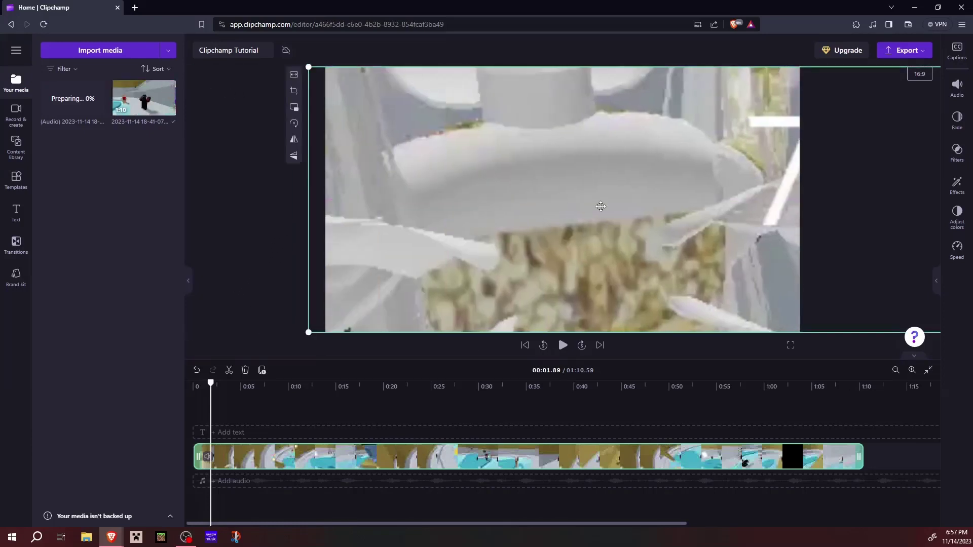
pyautogui.moveTo(601, 207); pyautogui.dragTo(367, 194)
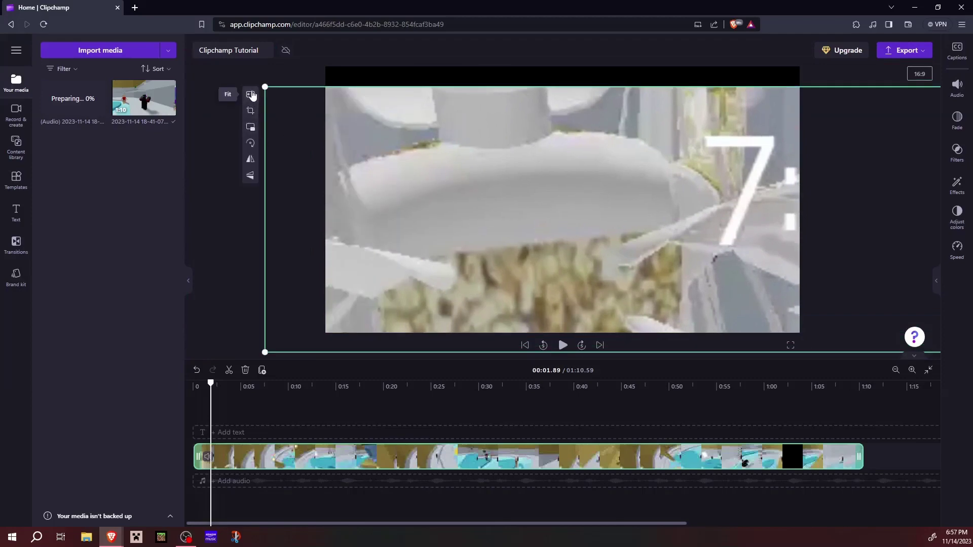
pyautogui.click(252, 95)
pyautogui.click(847, 191)
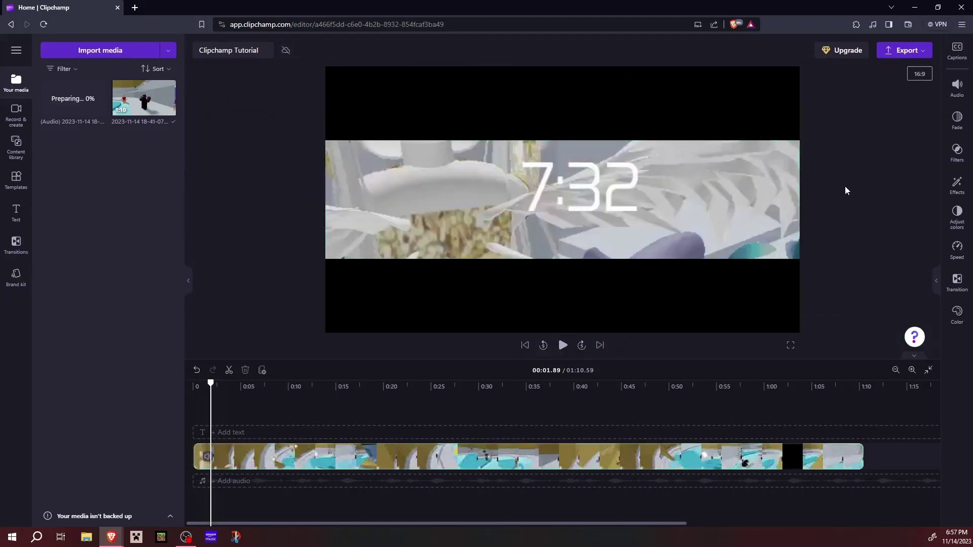
# - Try the Top left picture-in-picture placement on the cropped clip and undo it
pyautogui.click(529, 195)
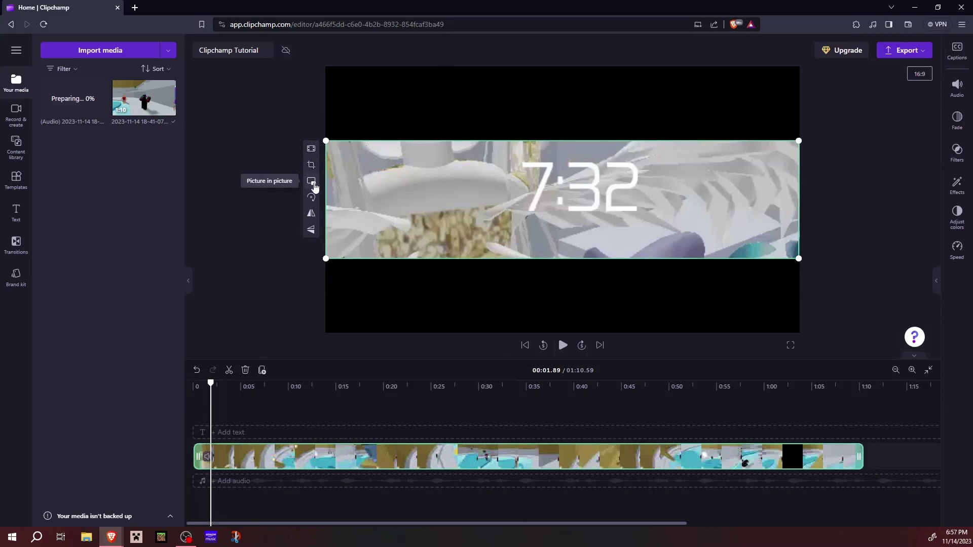
pyautogui.click(314, 186)
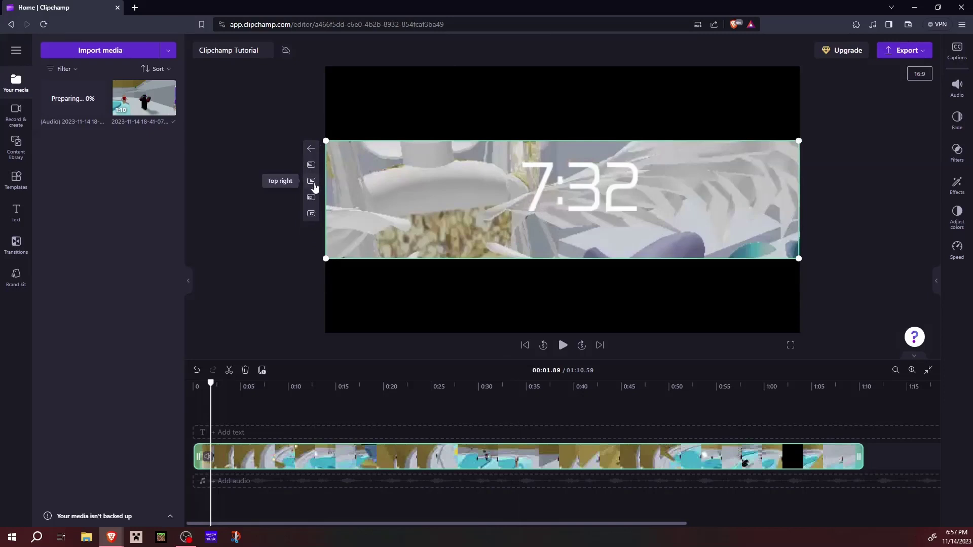
pyautogui.click(311, 165)
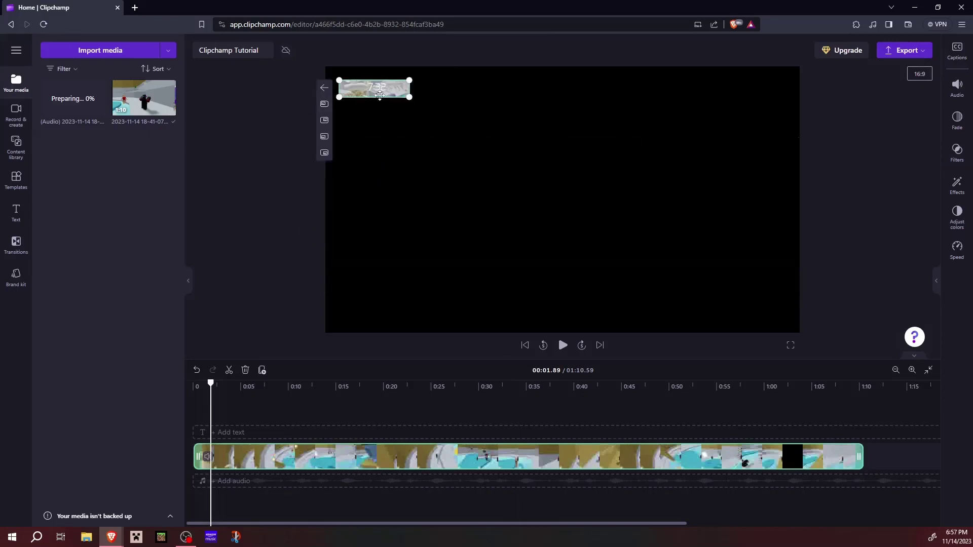
pyautogui.click(324, 87)
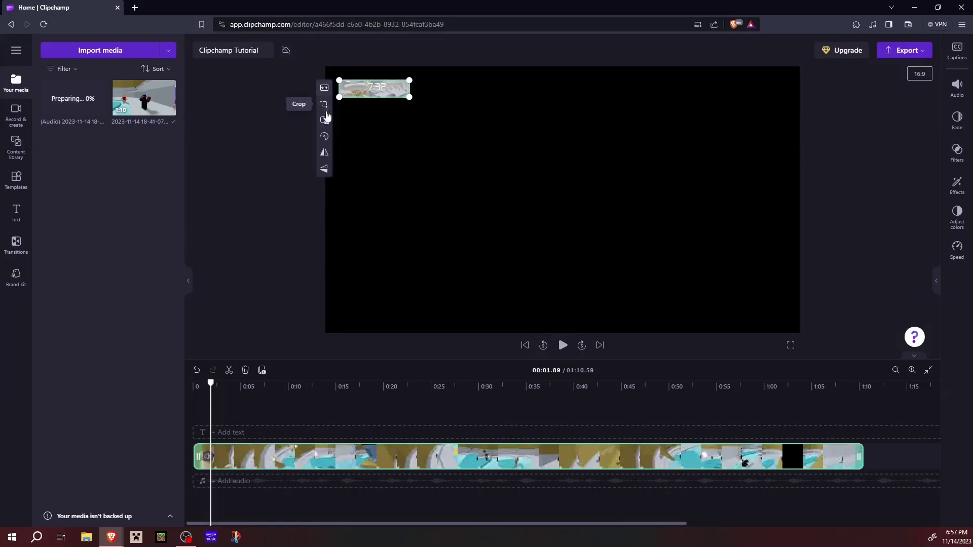
pyautogui.hotkey('ctrl', 'z')
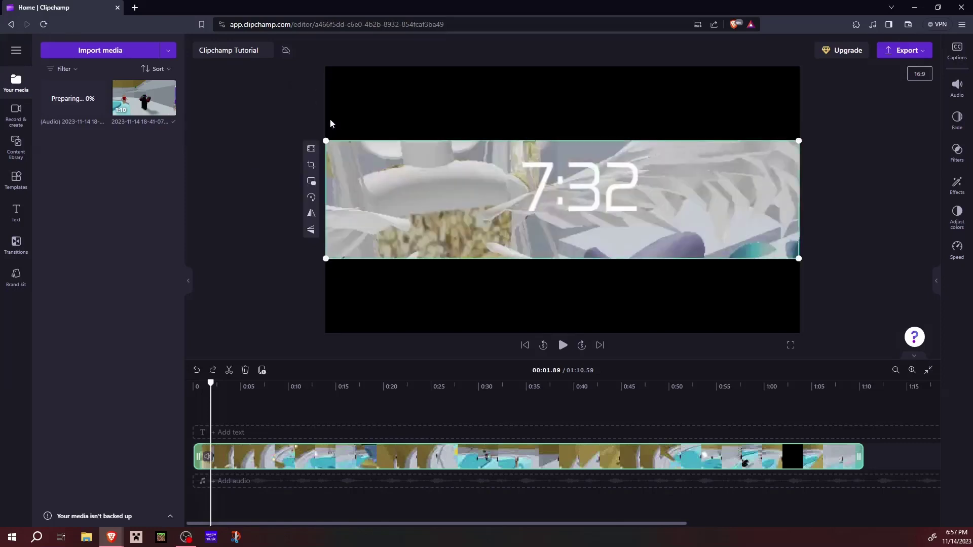
# - Try rotating the cropped clip in quarter turns through a full circle back to upright
pyautogui.click(311, 197)
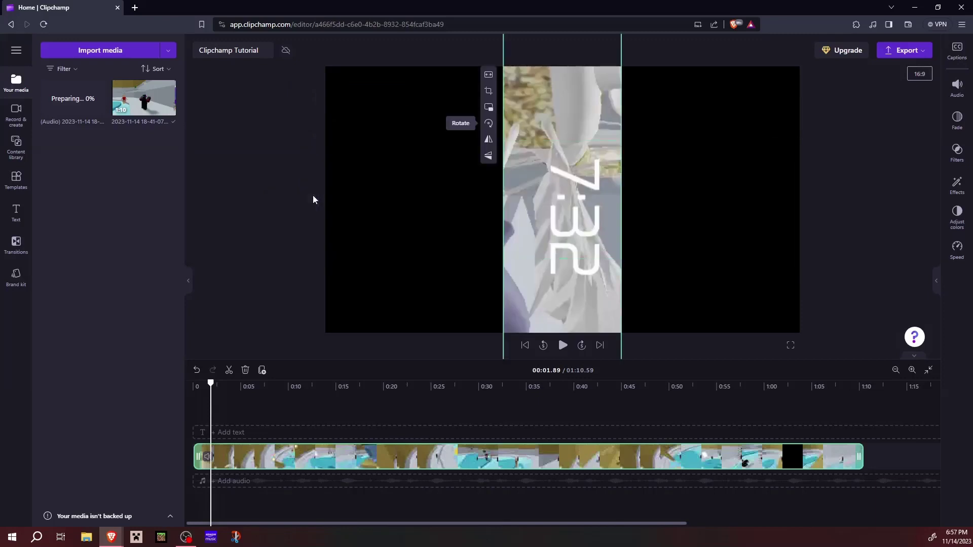
pyautogui.click(488, 123)
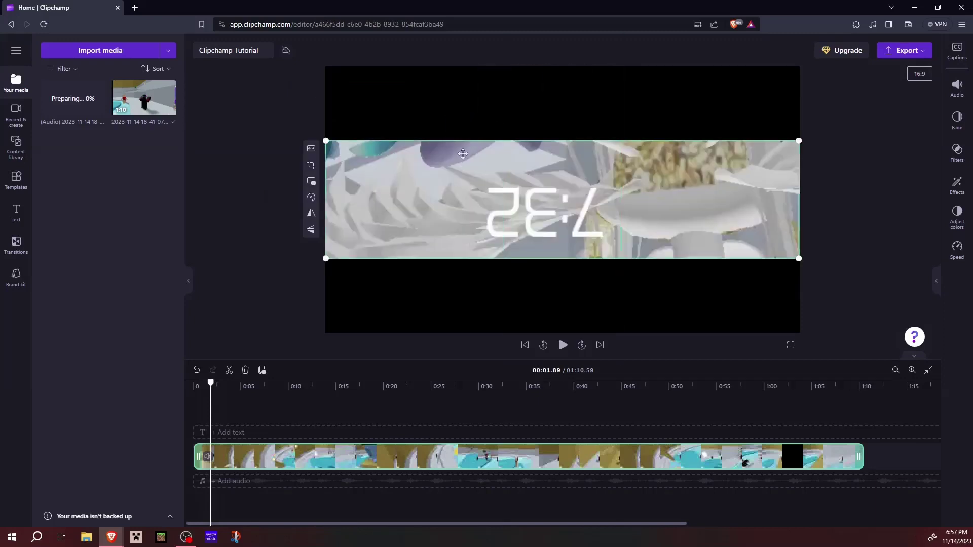
pyautogui.click(312, 198)
pyautogui.click(489, 125)
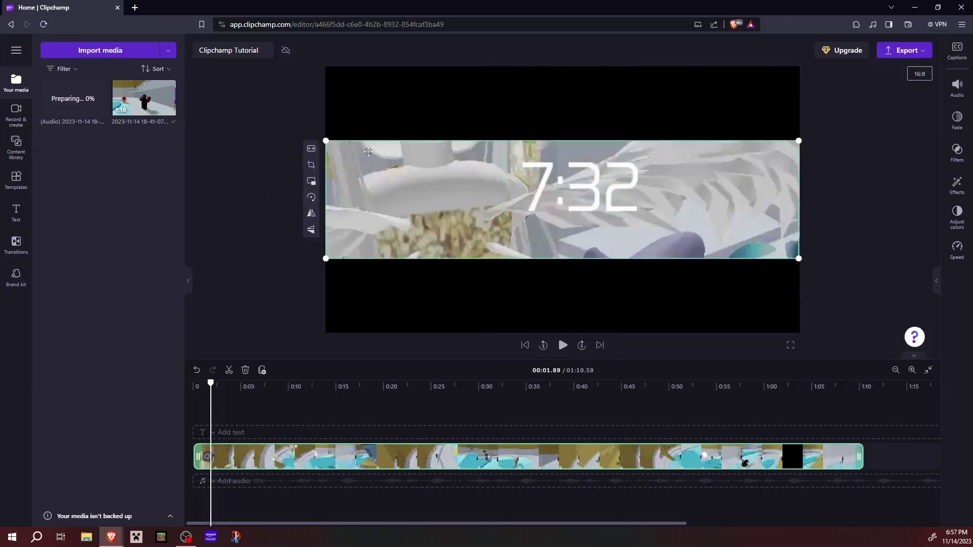
# - Try flipping the cropped clip horizontally and back, and flip it vertically
pyautogui.click(312, 218)
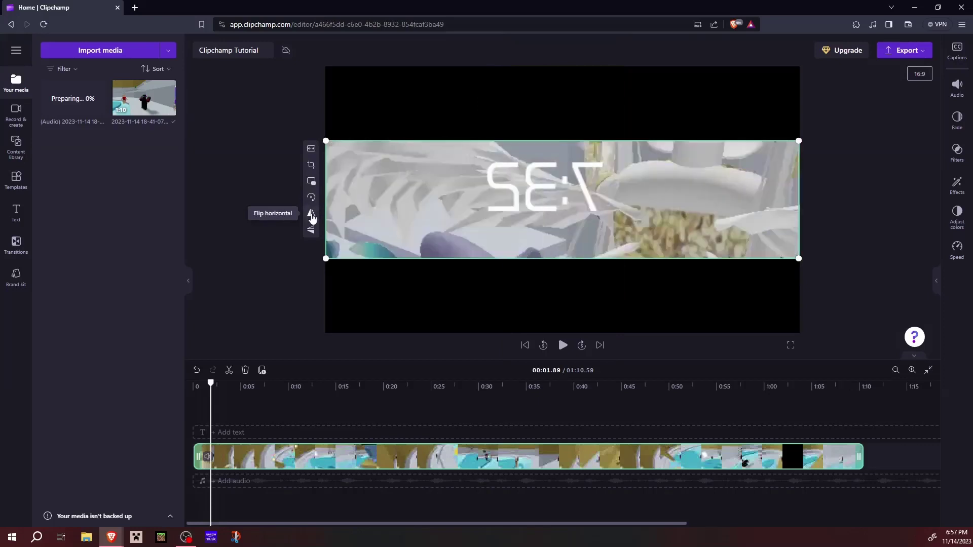
pyautogui.click(312, 212)
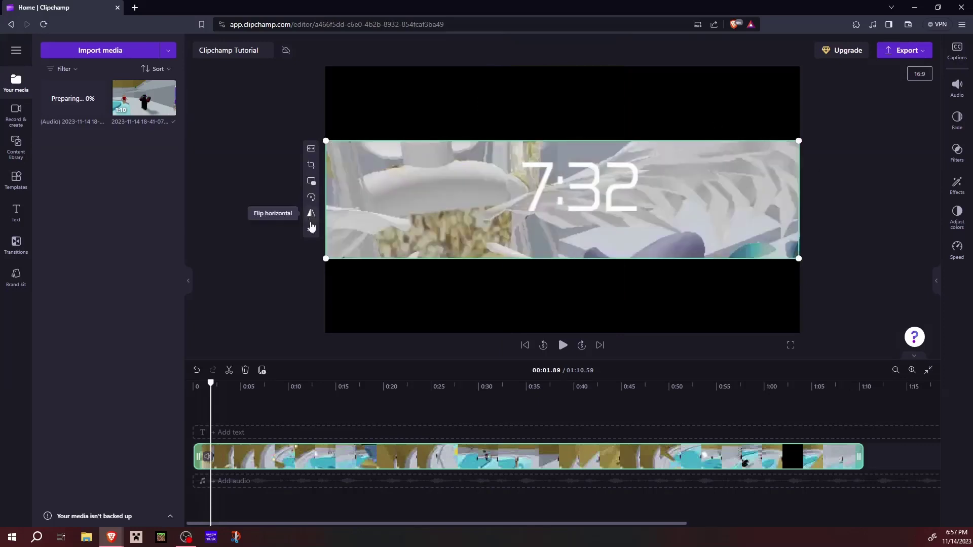
pyautogui.click(311, 228)
# - Undo the flips, rotations, fit and crop to restore the full gameplay frame, and deselect the clip
pyautogui.hotkey('ctrl', 'z')
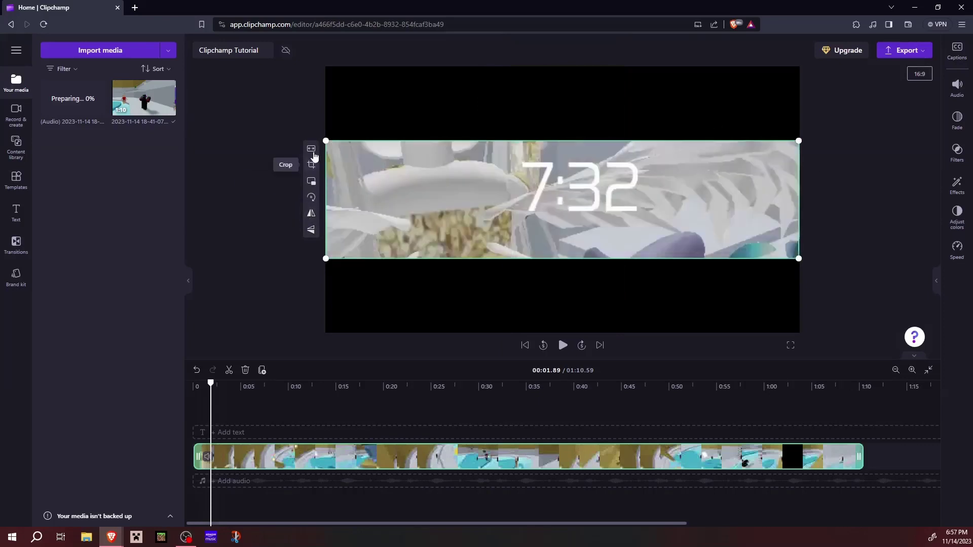
pyautogui.hotkey('ctrl', 'z')
pyautogui.hotkey('ctrl', 'z')
pyautogui.hotkey('ctrl', 'z')
pyautogui.hotkey('ctrl', 'z')
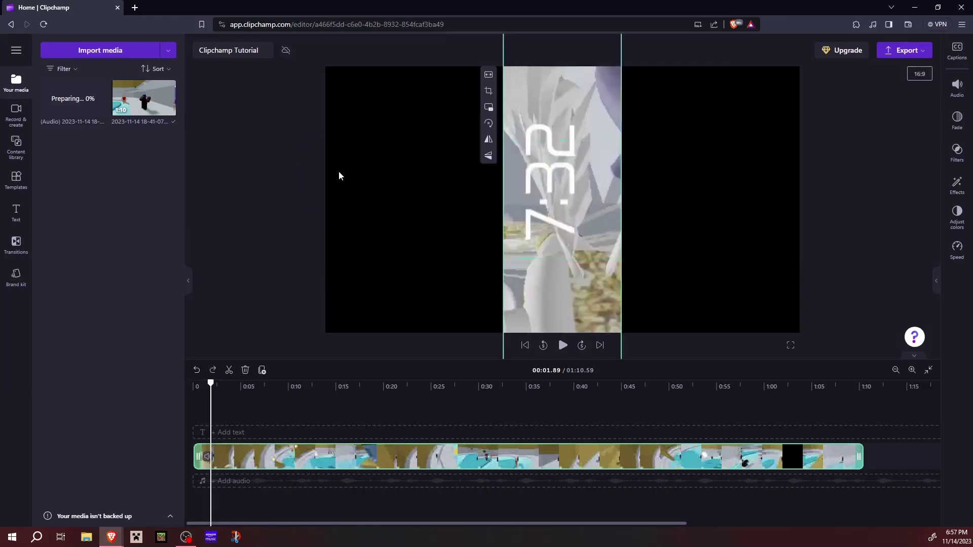
pyautogui.hotkey('ctrl', 'z')
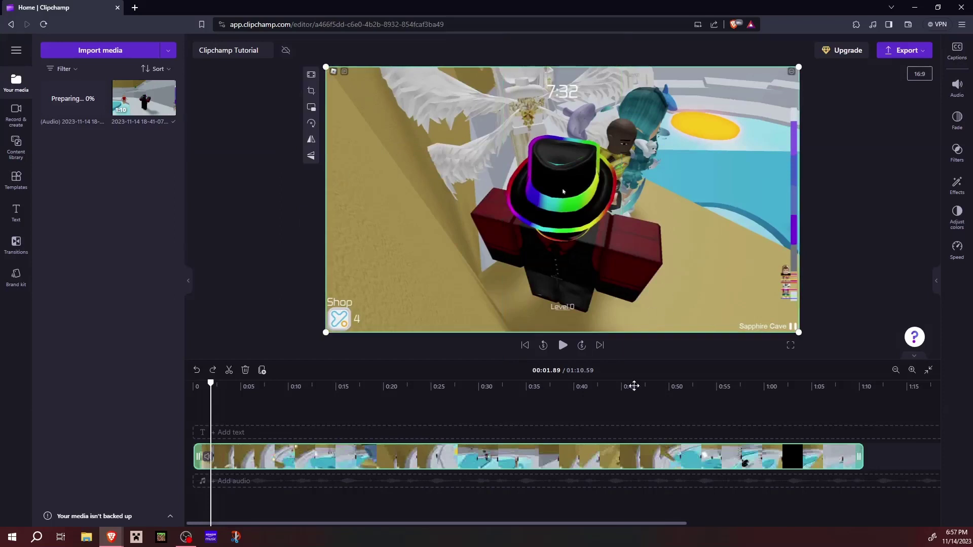
pyautogui.click(262, 161)
pyautogui.click(505, 229)
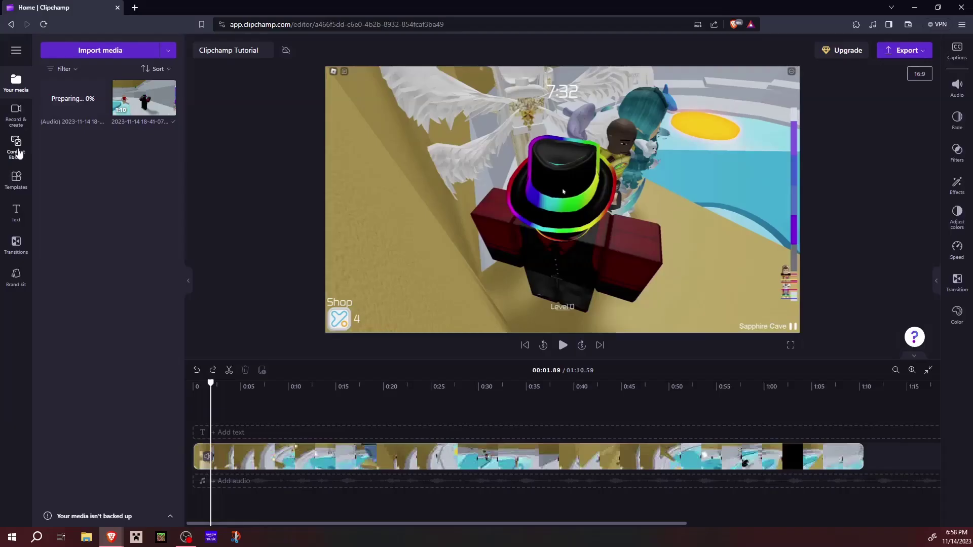
# - View the content library briefly and open the text presets to preview the title styles
pyautogui.click(16, 145)
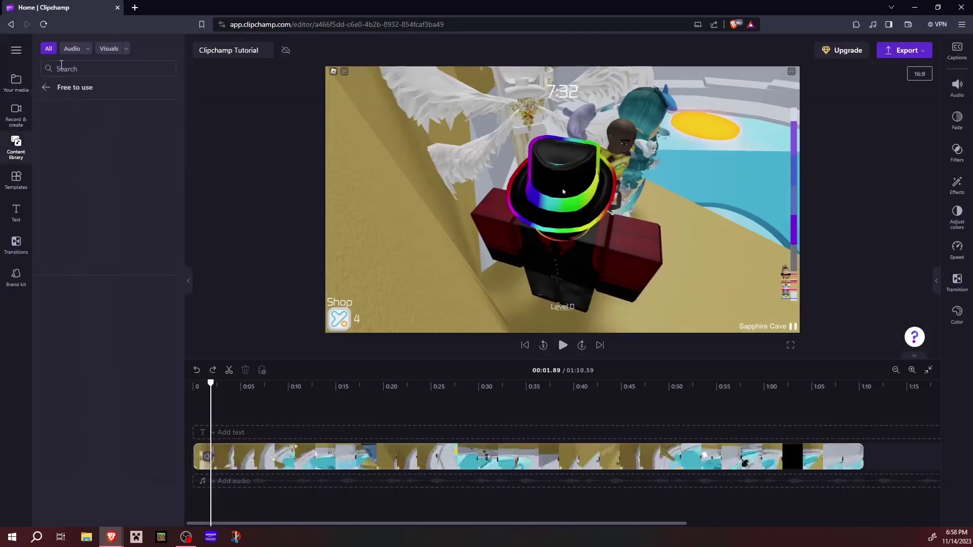
pyautogui.click(16, 210)
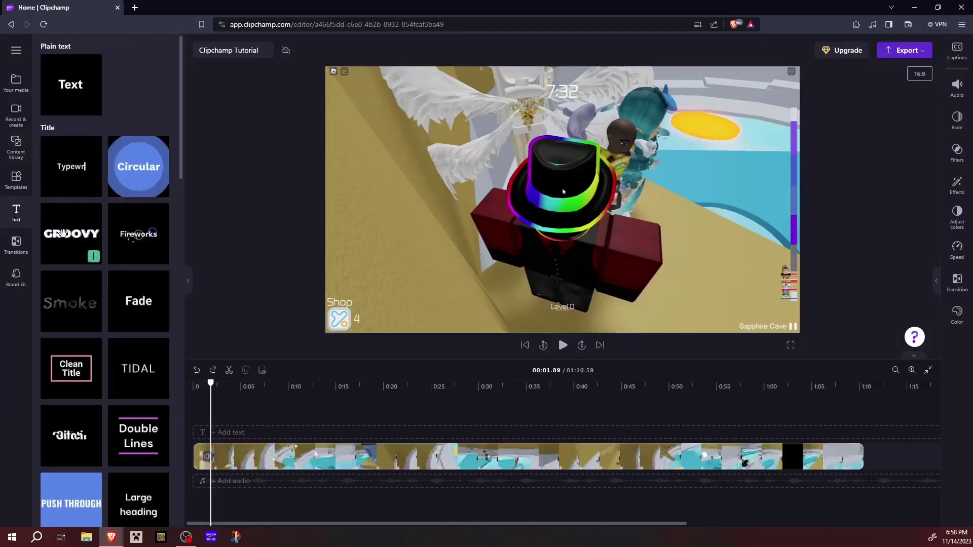
pyautogui.moveTo(62, 232); pyautogui.dragTo(68, 291)
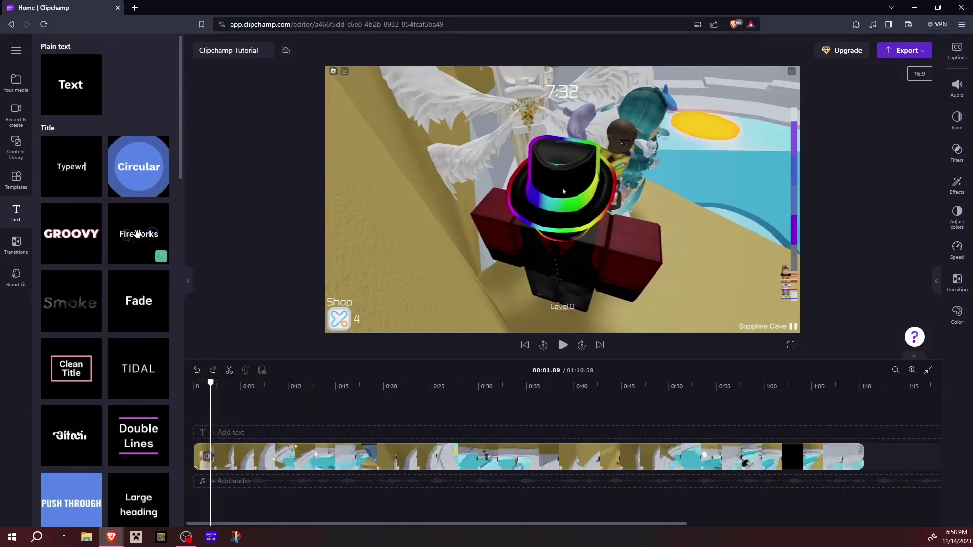
# - Play parts of the gameplay clip and pause with the playhead at 00:26.47
pyautogui.click(546, 405)
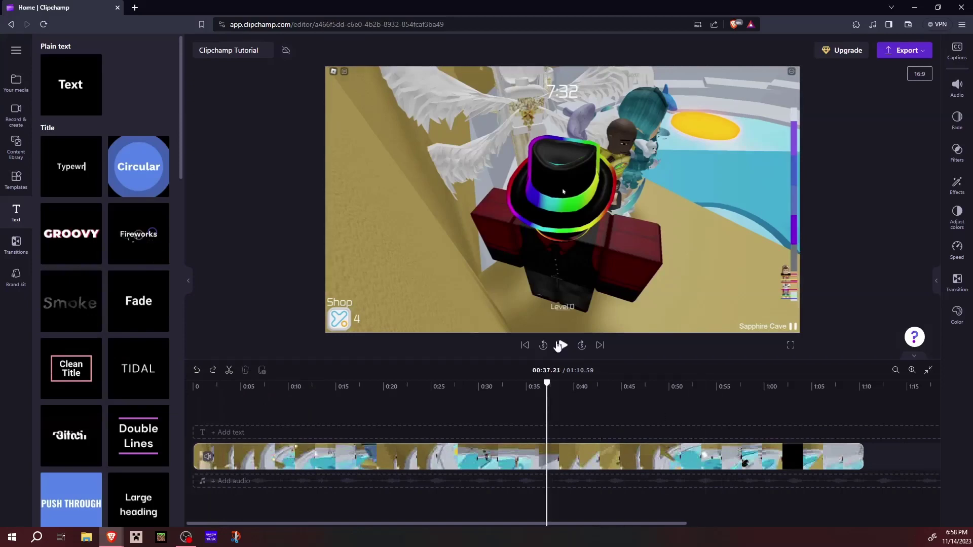
pyautogui.click(558, 346)
pyautogui.click(548, 346)
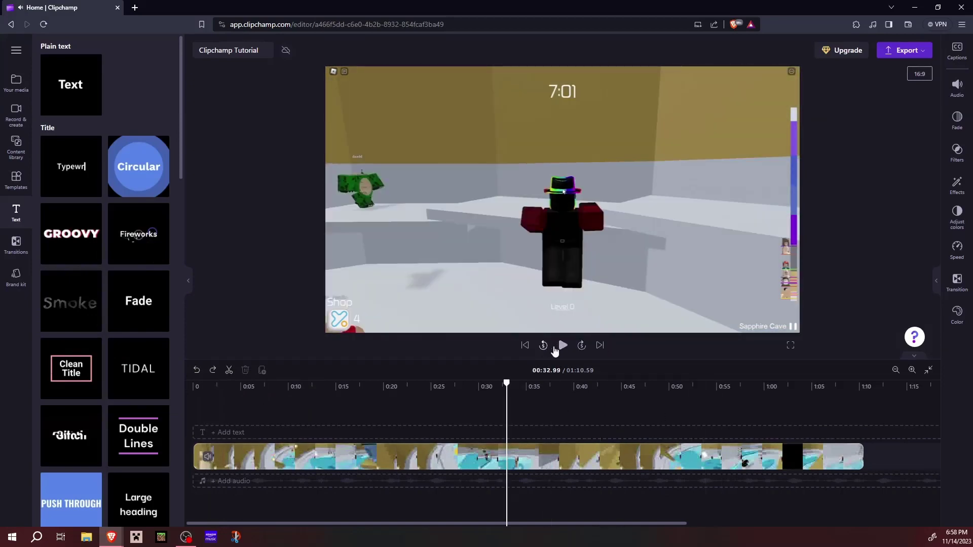
pyautogui.click(543, 346)
pyautogui.click(562, 345)
pyautogui.click(525, 345)
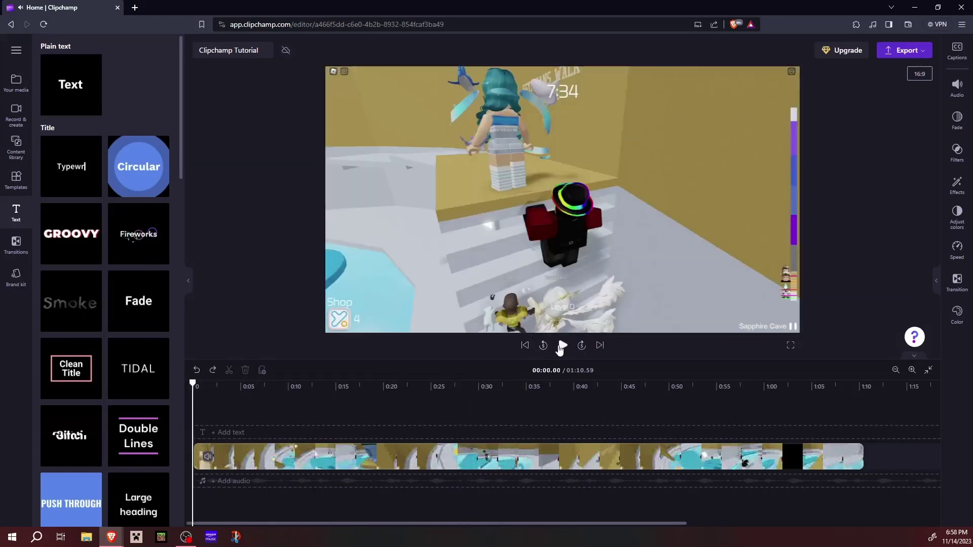
pyautogui.click(414, 410)
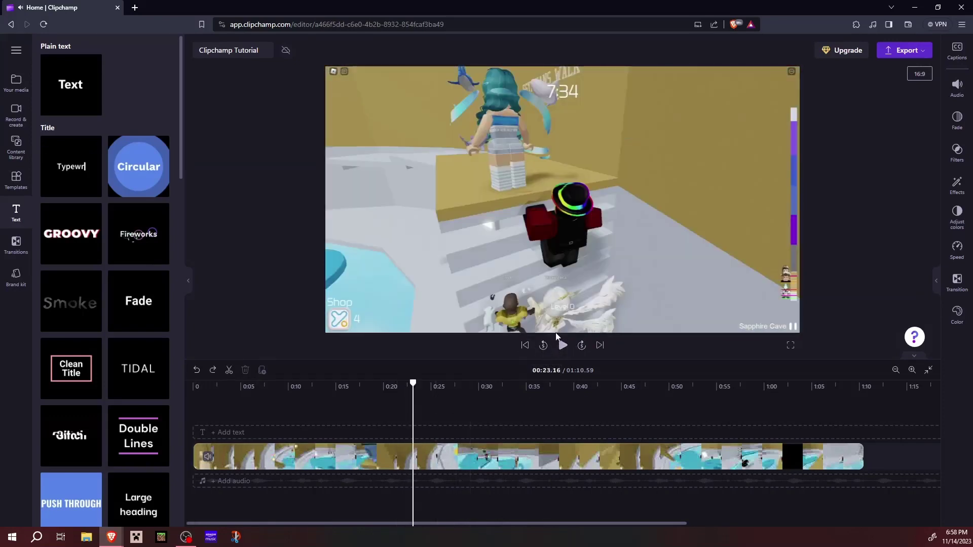
pyautogui.click(562, 345)
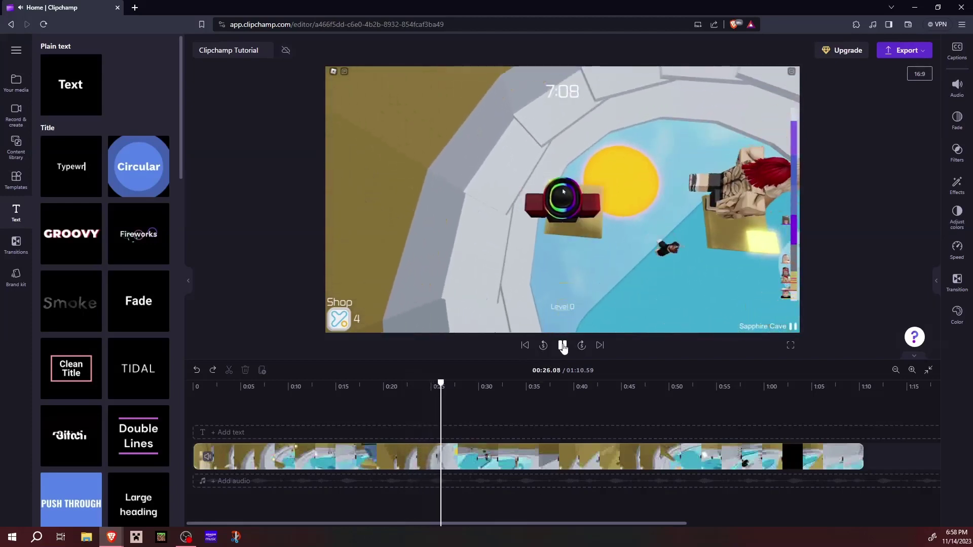
pyautogui.click(563, 345)
pyautogui.click(562, 346)
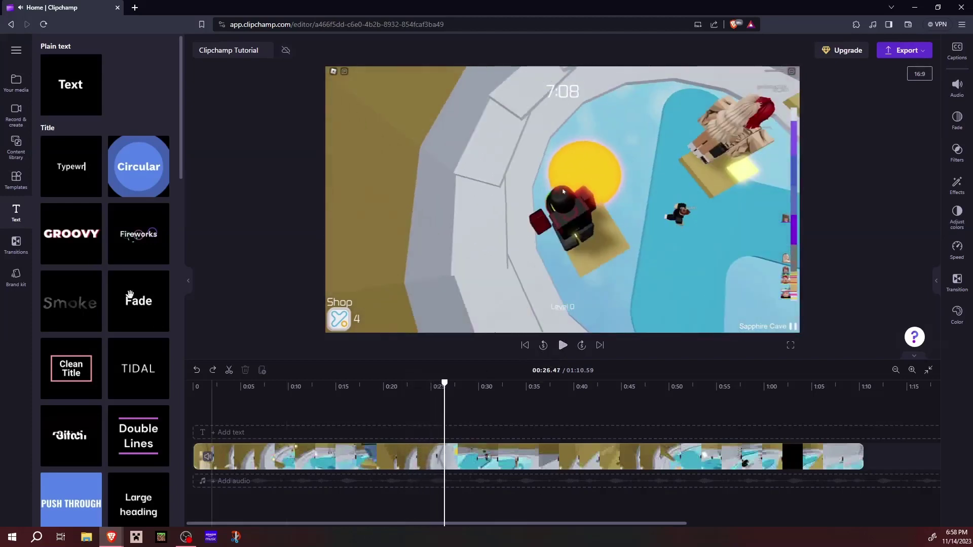
# - Add the Groovy title above the gameplay clip, starting at the playhead, and shorten it to about half its length
pyautogui.moveTo(87, 235)
pyautogui.moveTo(86, 233); pyautogui.dragTo(468, 441)
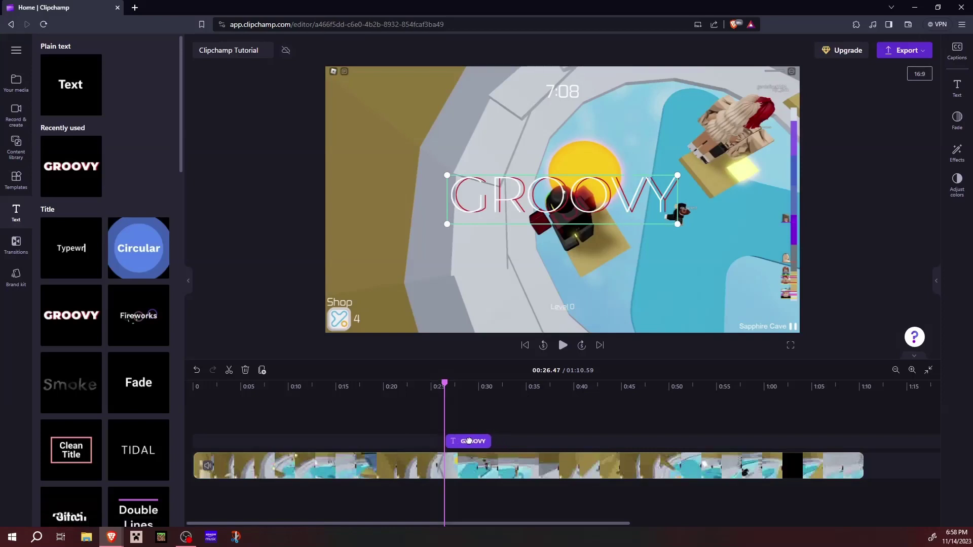
pyautogui.moveTo(490, 441); pyautogui.dragTo(468, 441)
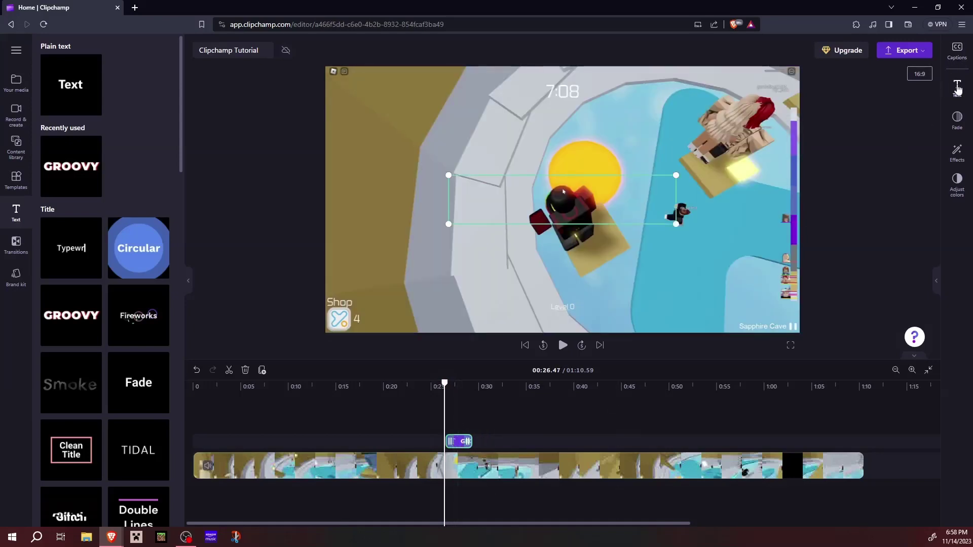
# - Open the Groovy title's text settings, dismiss the tip, and play a short preview of the title over the gameplay
pyautogui.click(957, 88)
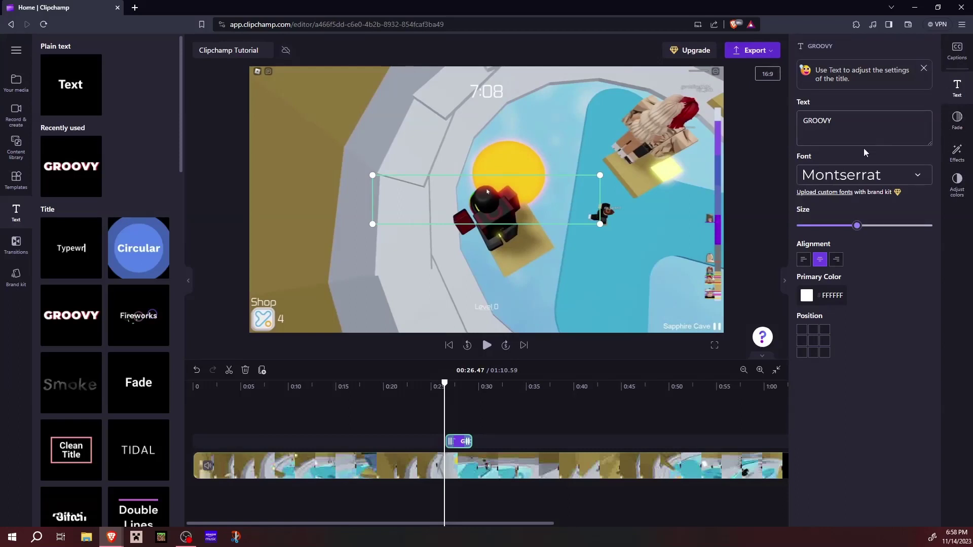
pyautogui.click(925, 69)
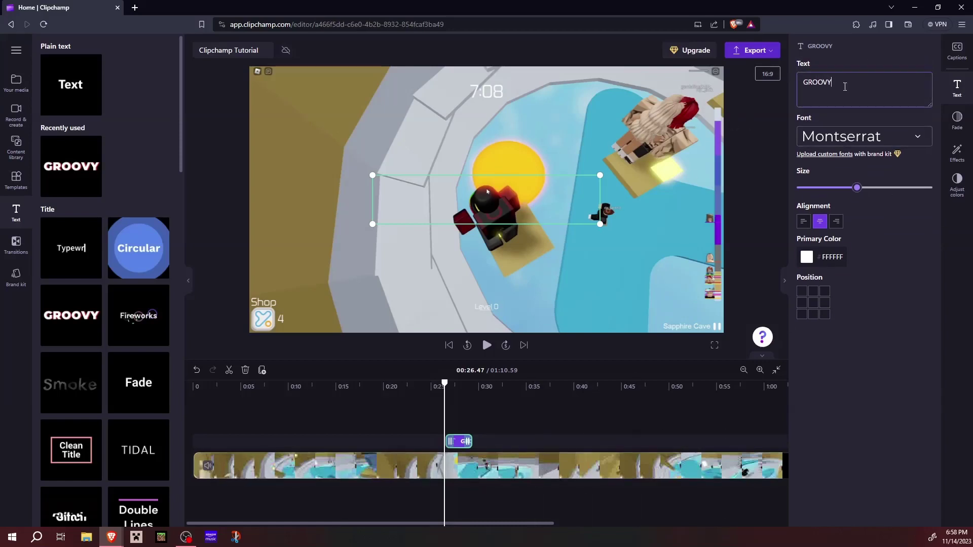
pyautogui.moveTo(842, 87); pyautogui.dragTo(789, 89)
pyautogui.click(487, 346)
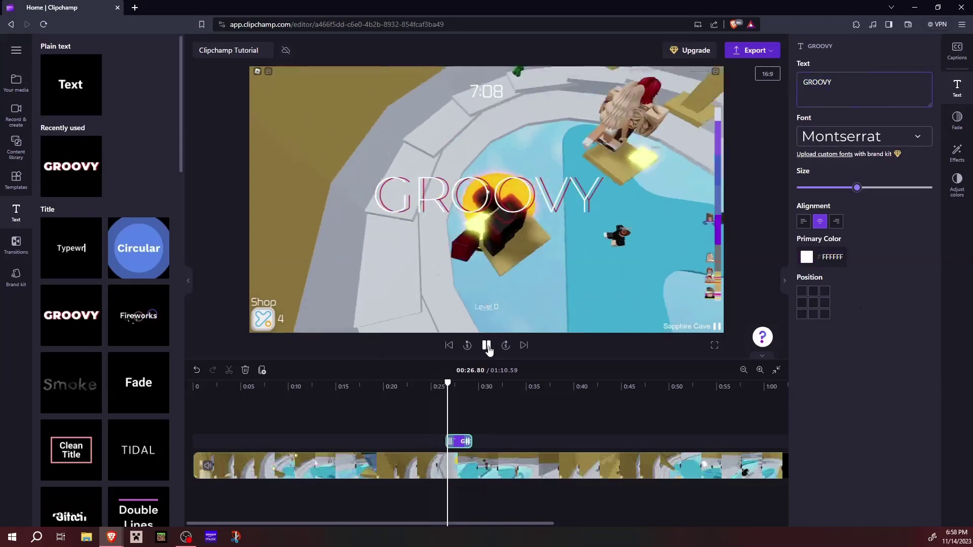
pyautogui.click(487, 346)
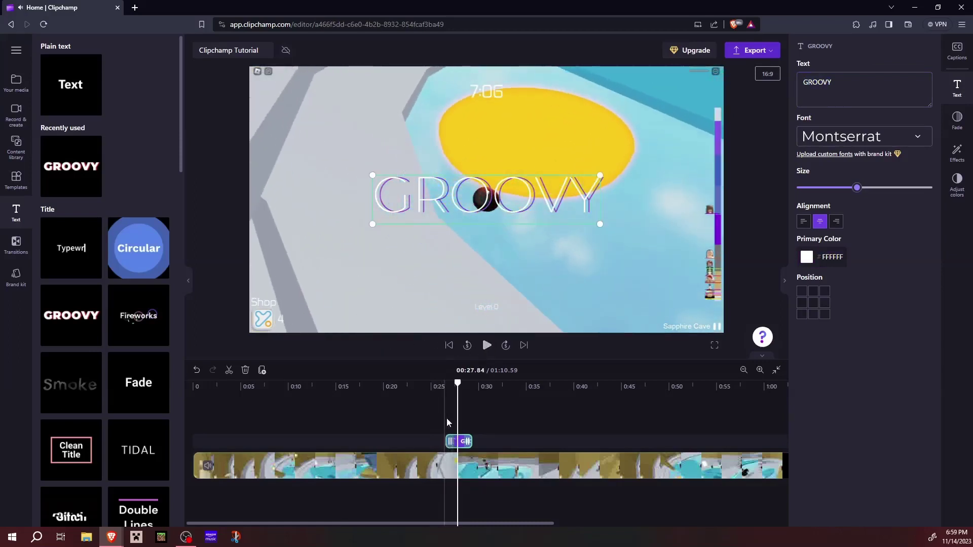
# - Reselect the Groovy title with the playhead at 00:27.58 and replace its text with "LOL, CAN'T BELIEVE YOU DIED"
pyautogui.click(445, 418)
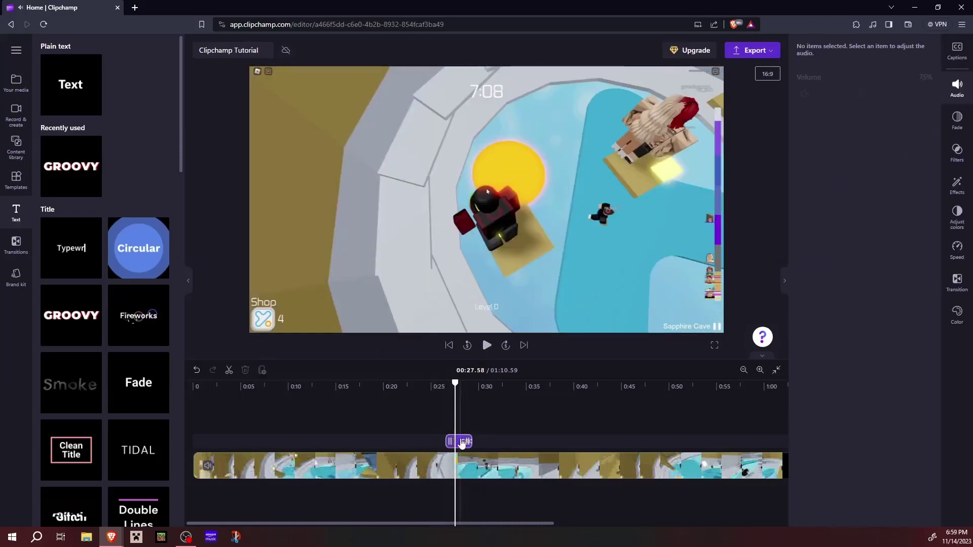
pyautogui.click(462, 442)
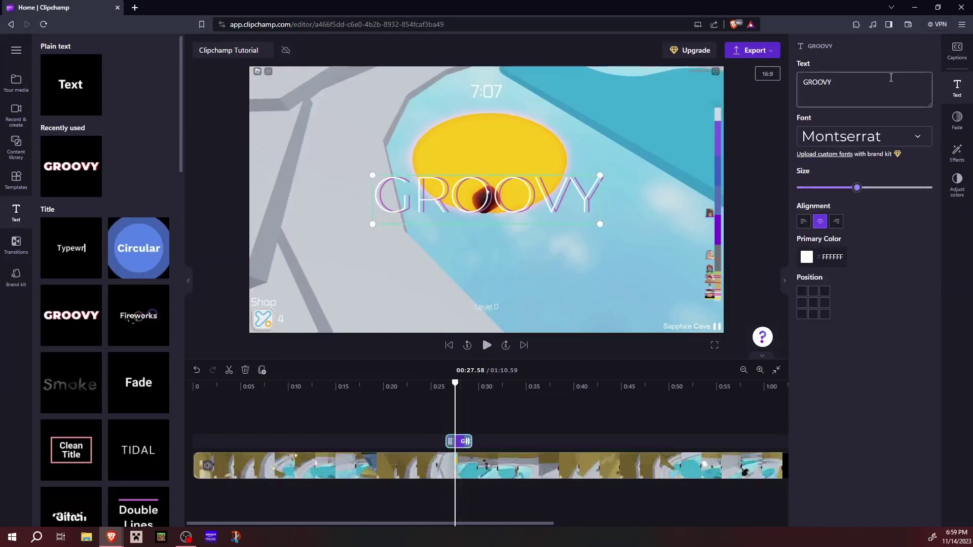
pyautogui.doubleClick(891, 77)
pyautogui.write('Lol')
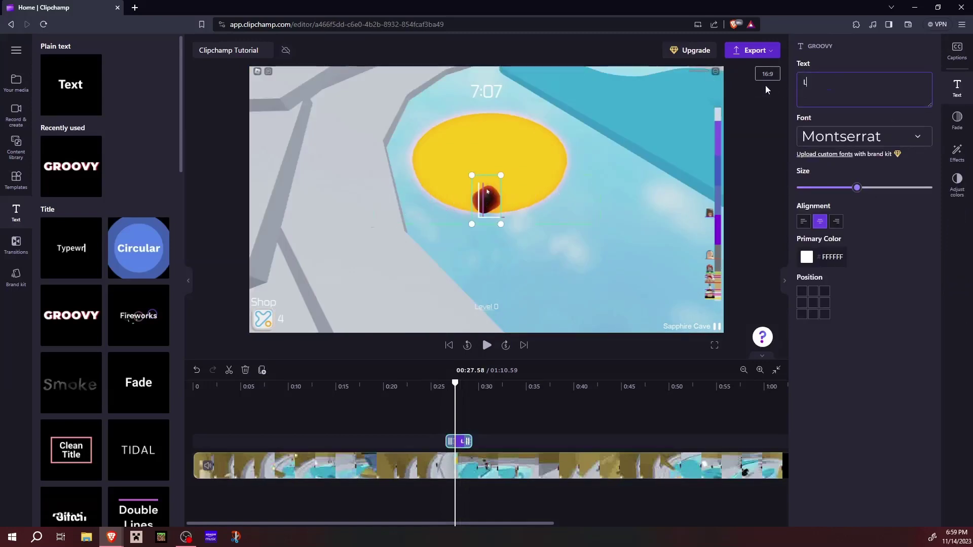
pyautogui.press('BackSpace')
pyautogui.press('BackSpace')
pyautogui.write('ol')
pyautogui.press('BackSpace')
pyautogui.press('BackSpace')
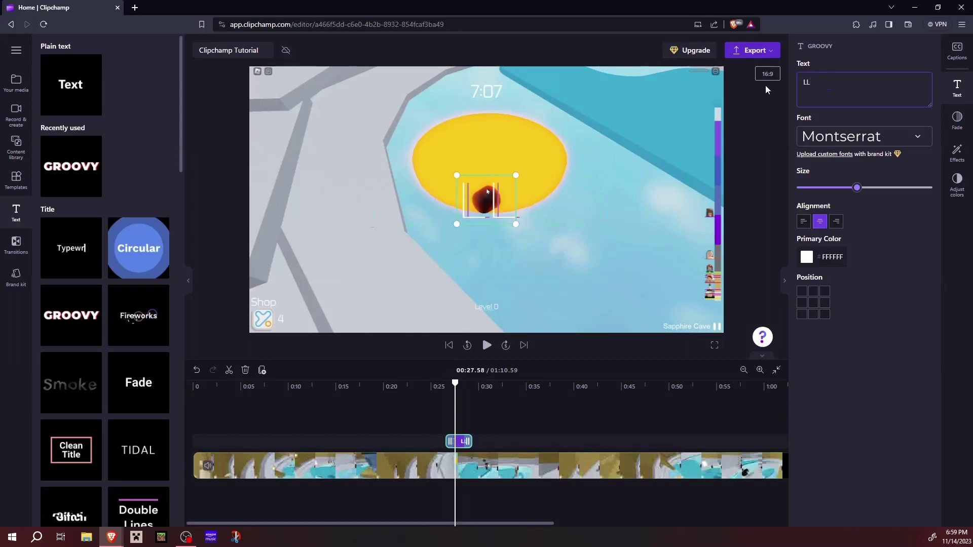
pyautogui.write('OL, CAN')
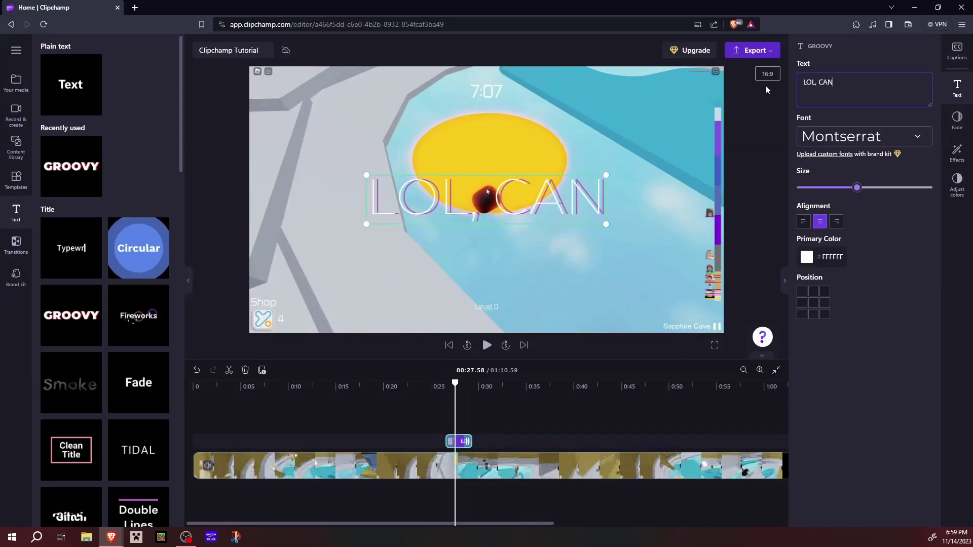
pyautogui.write("'T BEL")
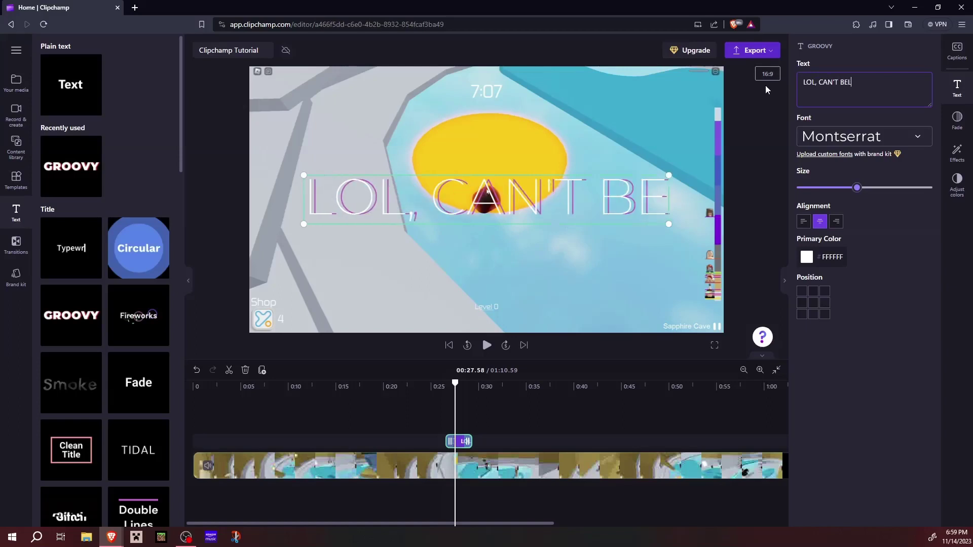
pyautogui.write('IEVE YOU DIES')
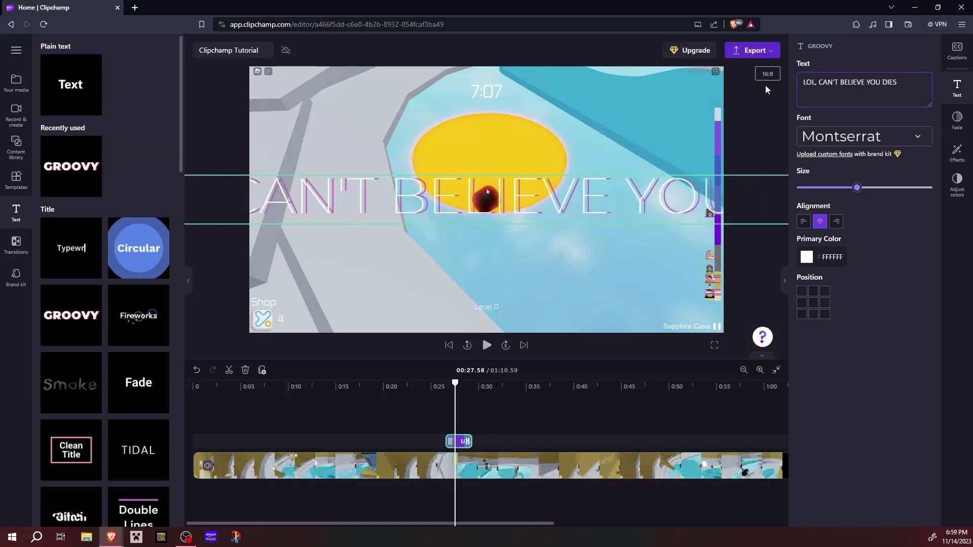
pyautogui.press('BackSpace')
pyautogui.write('D')
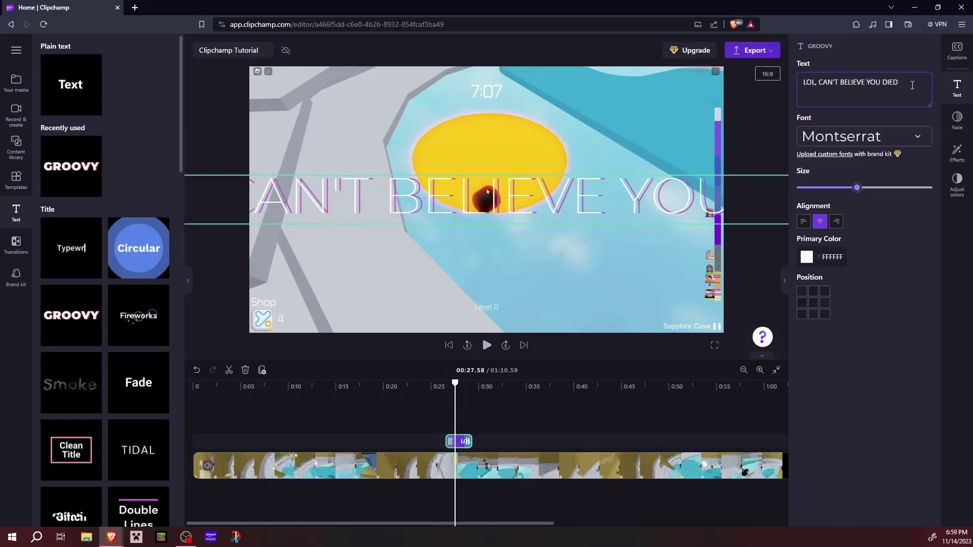
# - Break the title text into three lines, "LOL, CAN'T", "BELIEVE" and "YOU DIED", and add an exclamation mark at the end
pyautogui.click(865, 82)
pyautogui.press('Return')
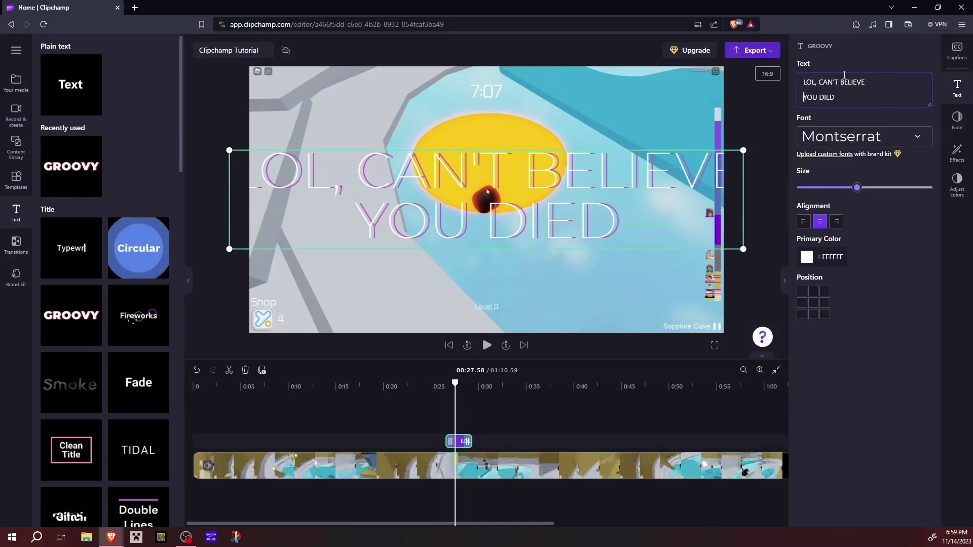
pyautogui.click(843, 82)
pyautogui.press('Return')
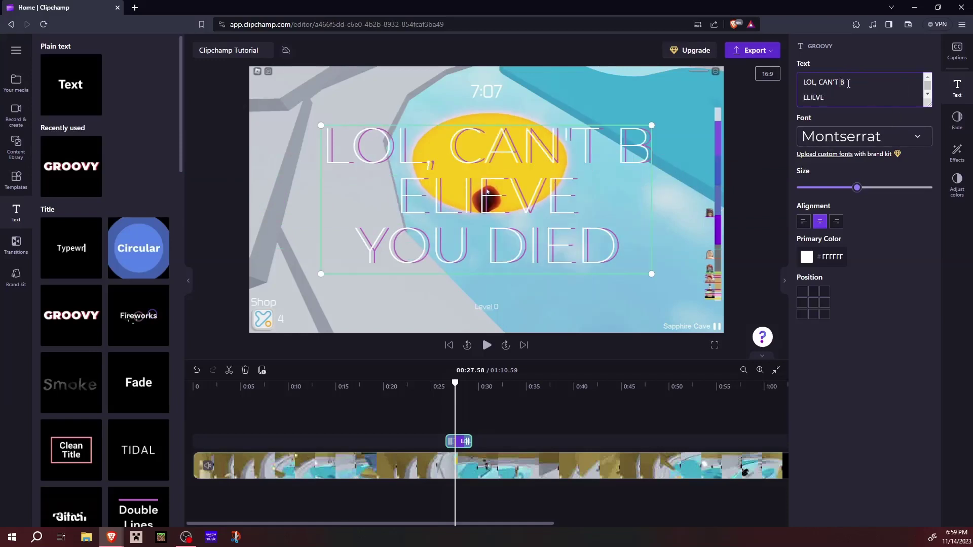
pyautogui.press('Return')
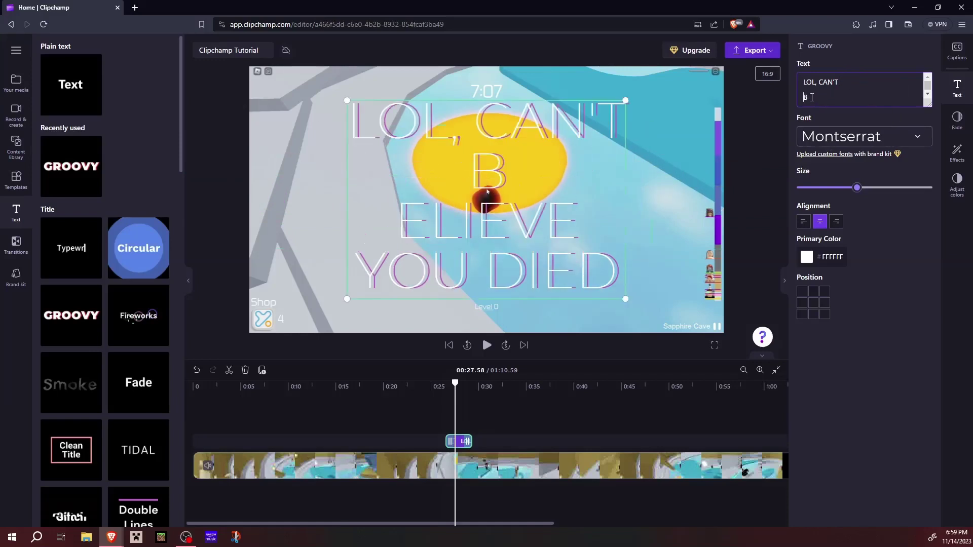
pyautogui.scroll(-1, 806, 87)
pyautogui.press('BackSpace')
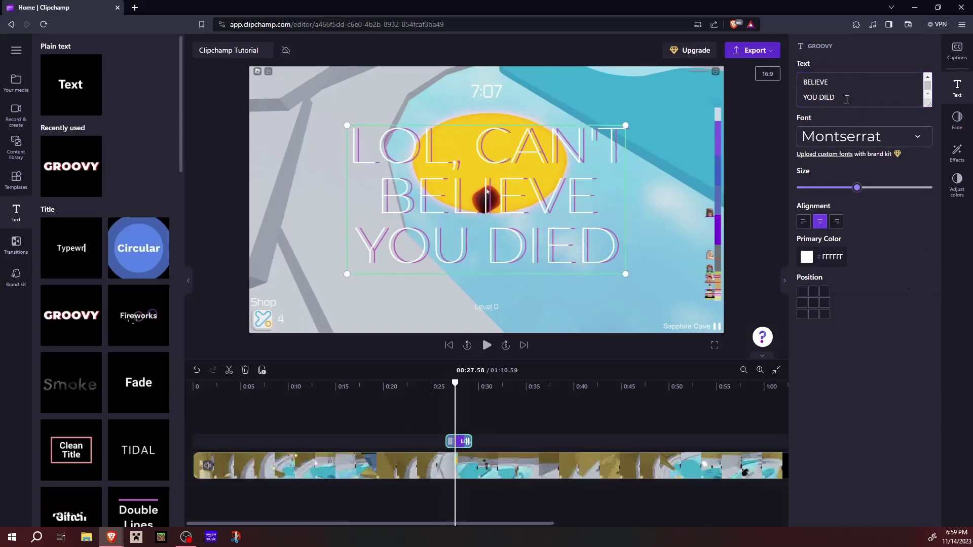
pyautogui.click(847, 101)
pyautogui.write('!')
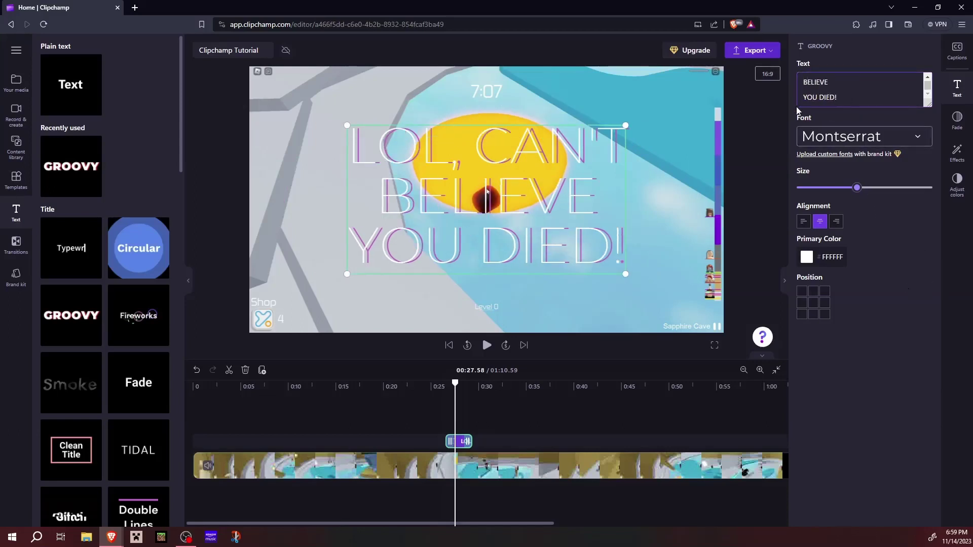
# - Set the title's font to Luckiest Guy and increase its text size slightly
pyautogui.moveTo(844, 98); pyautogui.dragTo(789, 64)
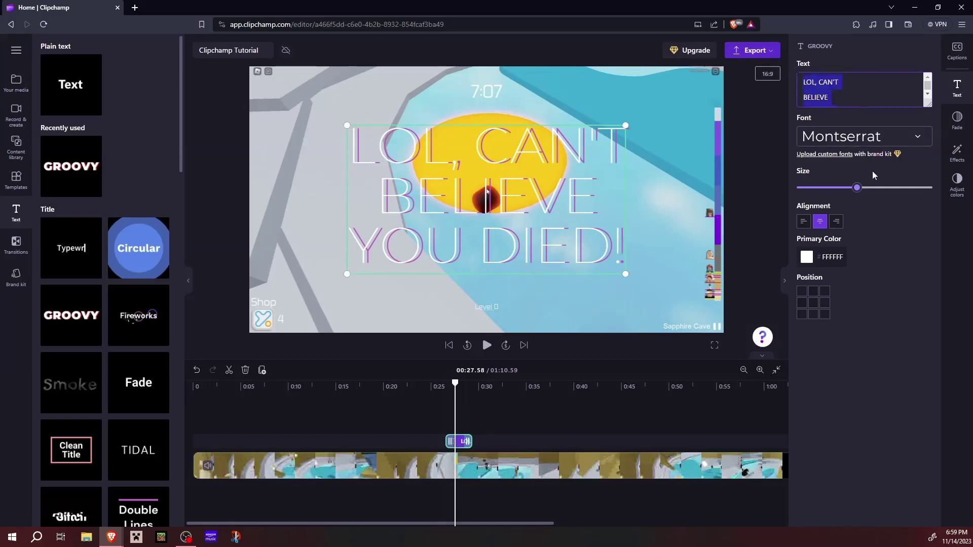
pyautogui.click(851, 137)
pyautogui.scroll(-5, 843, 231)
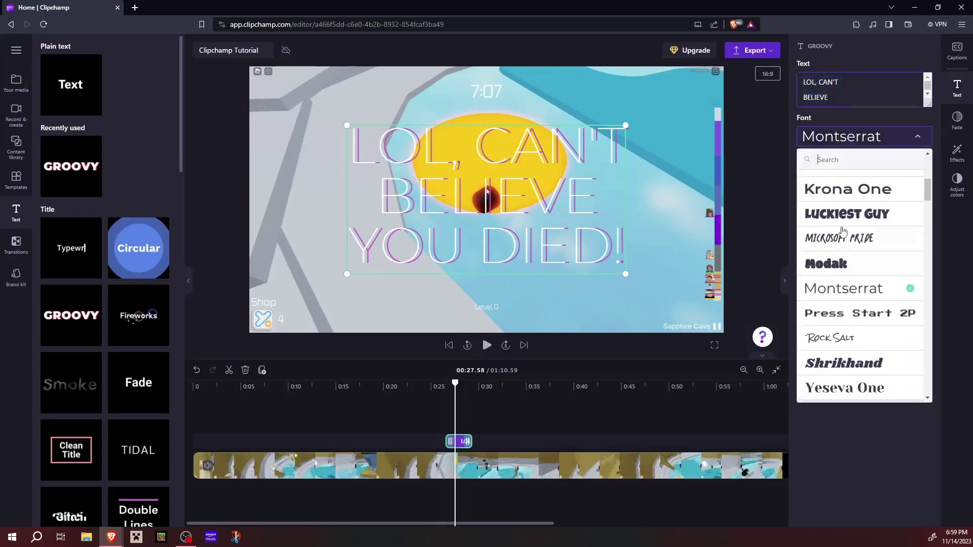
pyautogui.click(840, 221)
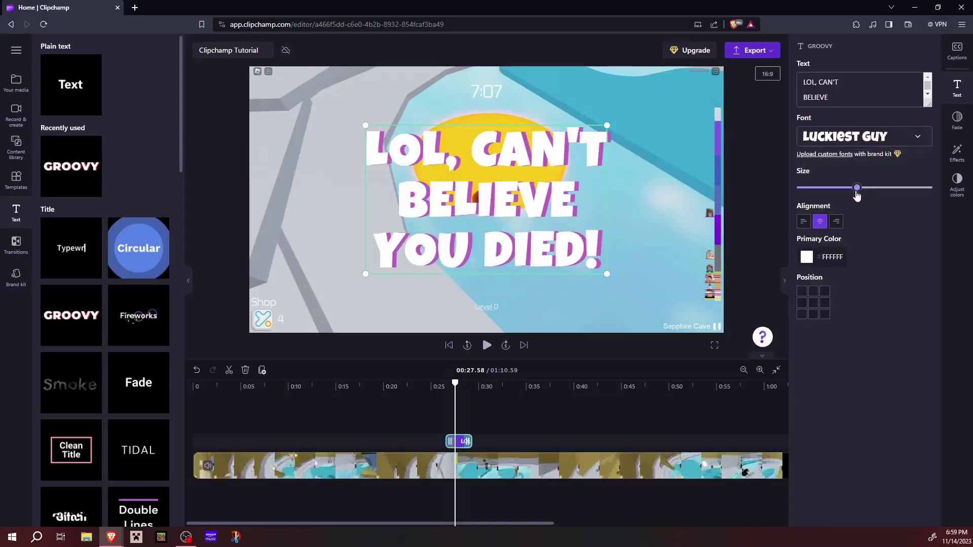
pyautogui.moveTo(857, 193); pyautogui.dragTo(864, 189)
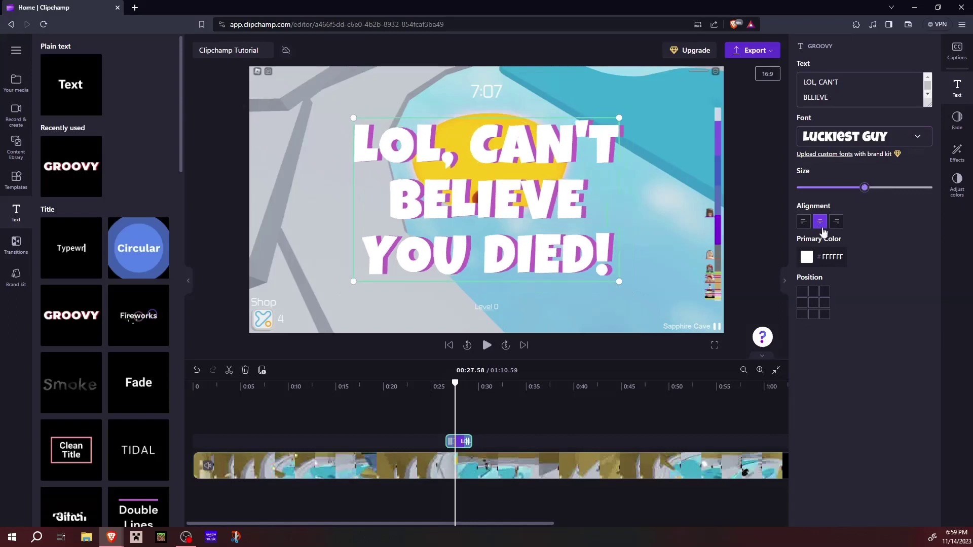
# - Try left alignment and the green primary color #52DE97 on the title, restoring center alignment and white
pyautogui.click(807, 223)
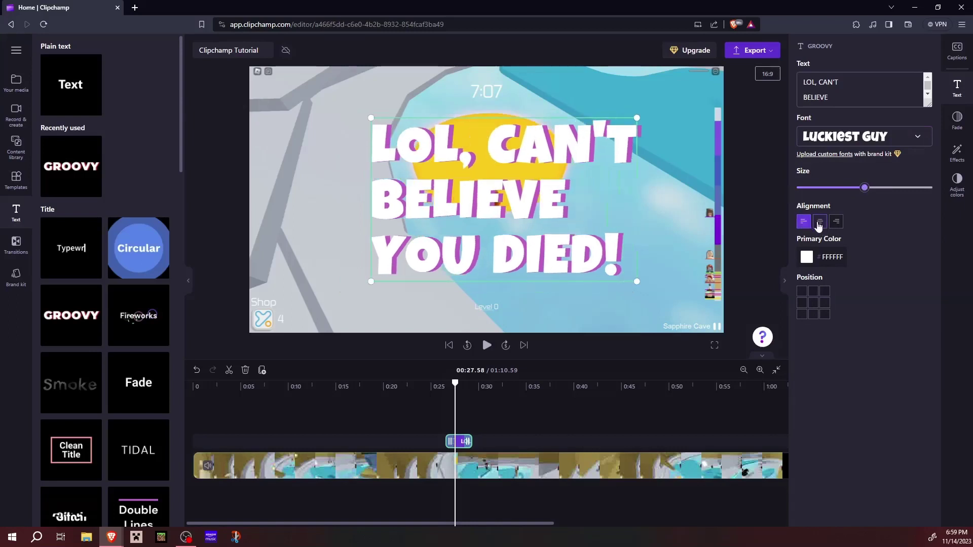
pyautogui.click(820, 223)
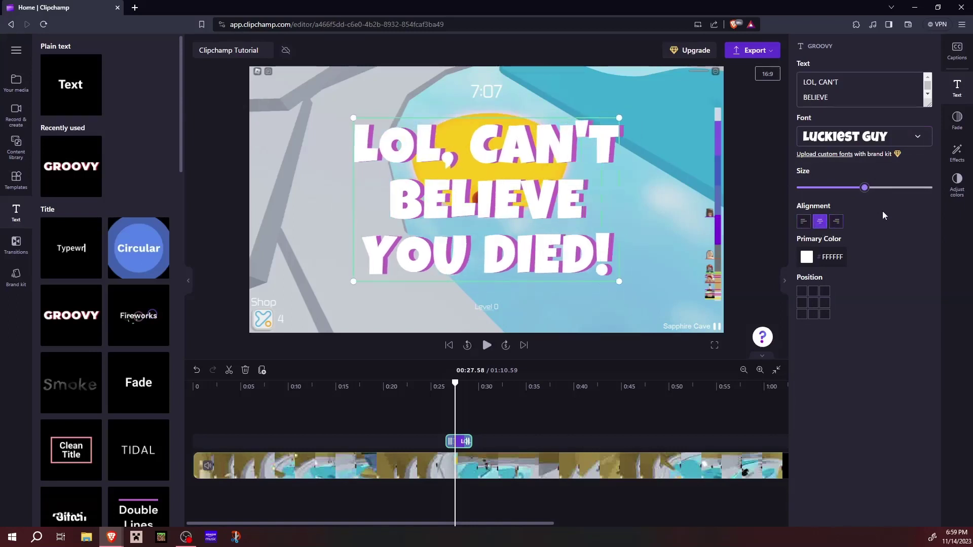
pyautogui.click(825, 259)
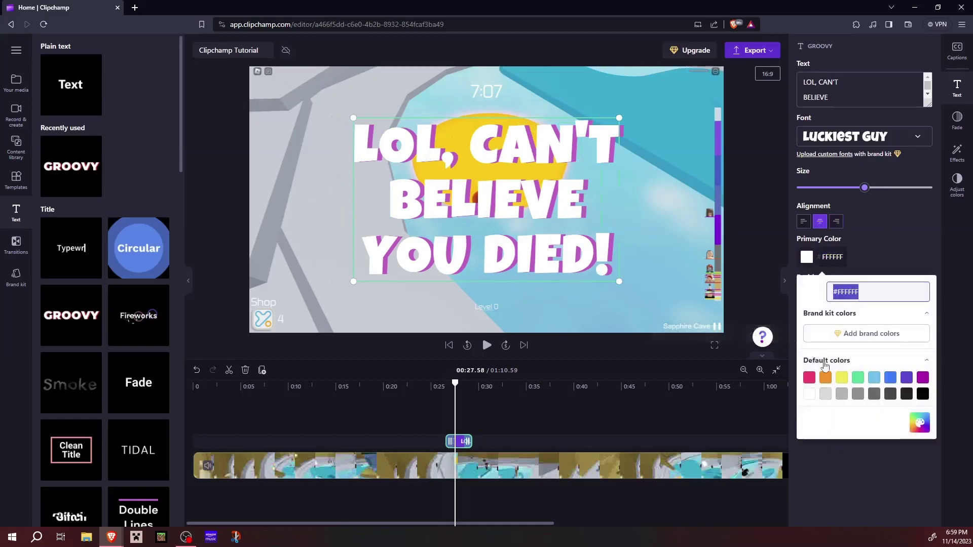
pyautogui.click(856, 377)
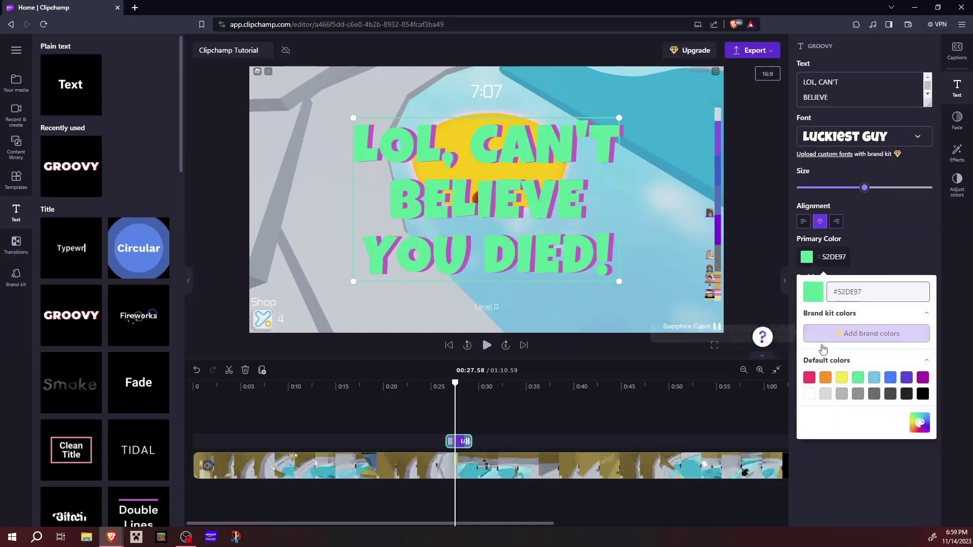
pyautogui.click(807, 399)
pyautogui.click(886, 220)
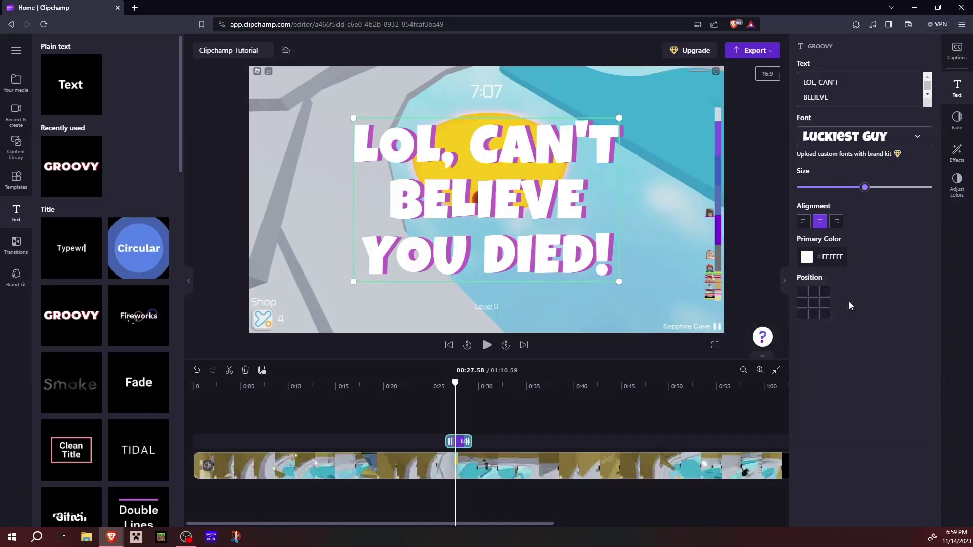
# - Try the top-left position preset on the title, and place the title with the center preset
pyautogui.click(802, 292)
pyautogui.click(813, 302)
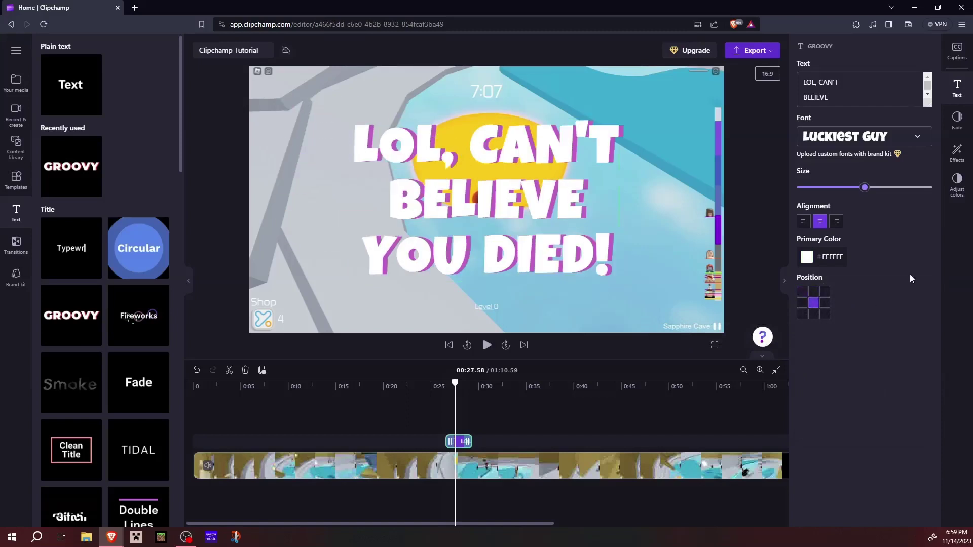
pyautogui.click(802, 291)
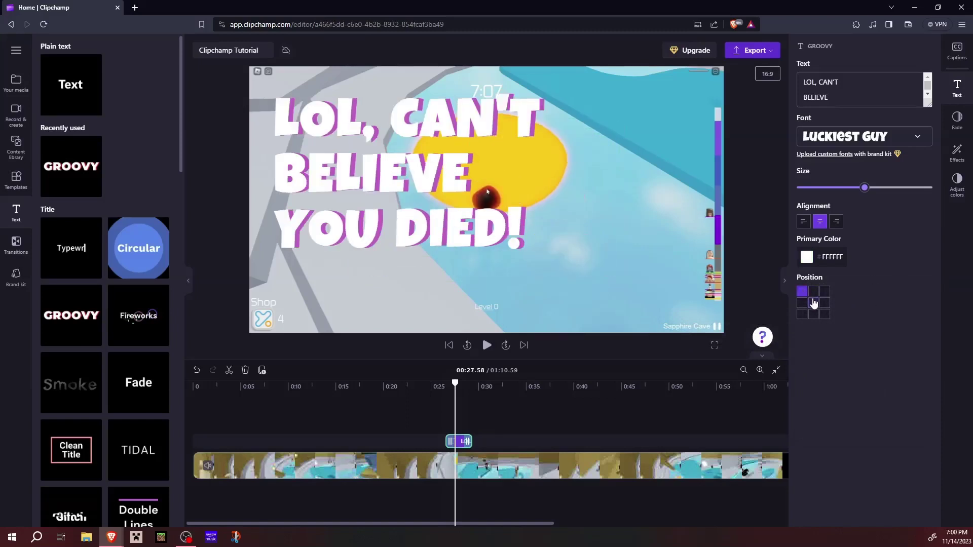
pyautogui.click(813, 302)
# - Jump back five seconds to 00:22.58 and play through the styled title, pausing just after it ends
pyautogui.click(468, 349)
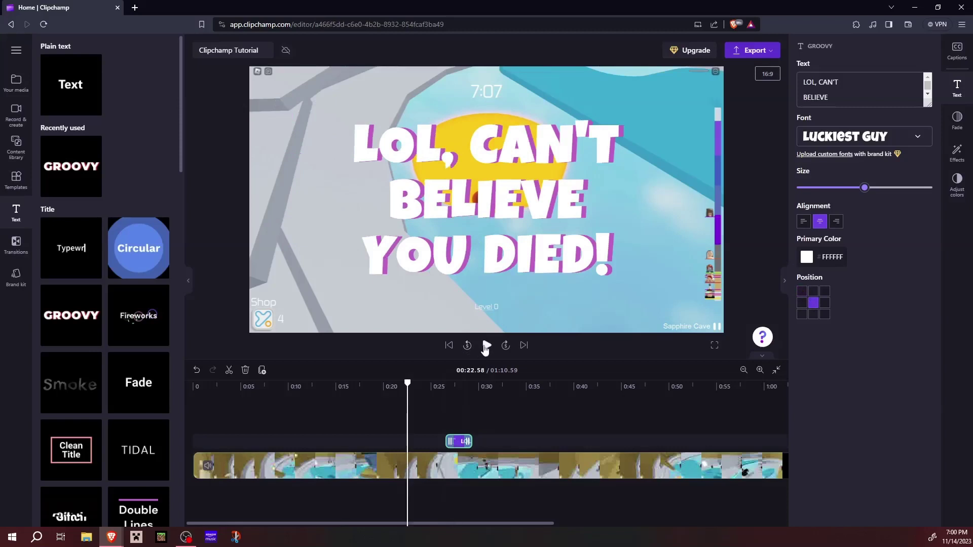
pyautogui.click(487, 345)
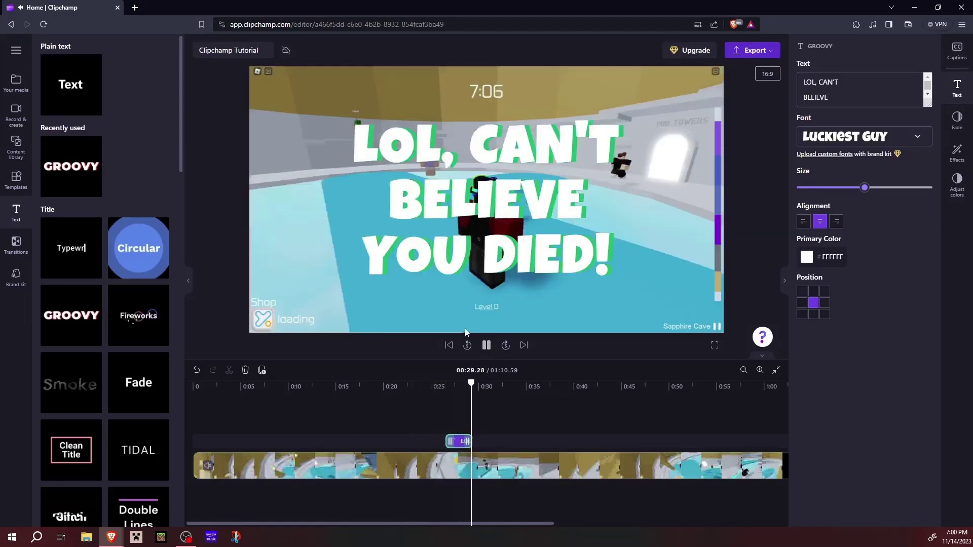
pyautogui.click(486, 345)
# - Add the "Make it glow" title above the gameplay clip at about 0:33 and place the playhead within it at 00:34.13
pyautogui.click(786, 280)
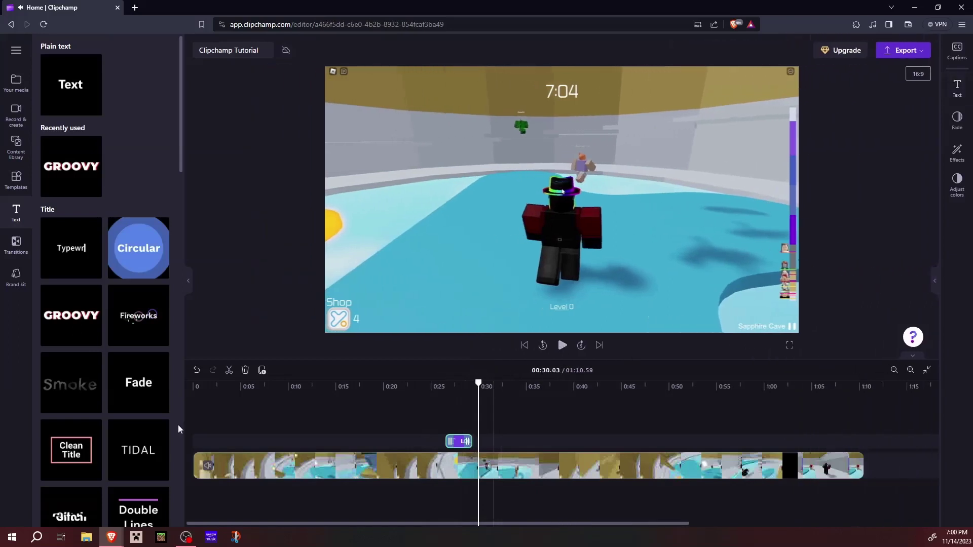
pyautogui.moveTo(87, 447)
pyautogui.scroll(-9, 91, 441)
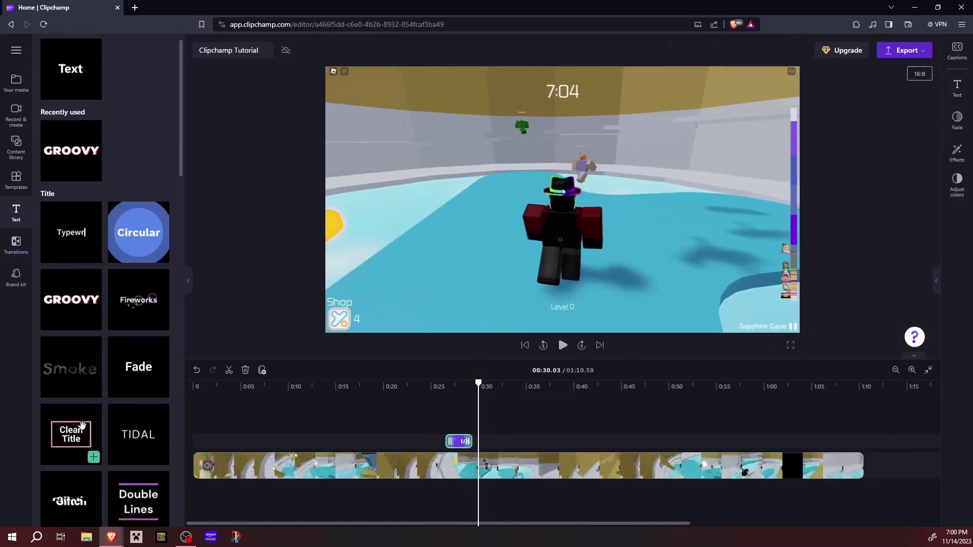
pyautogui.scroll(-1, 120, 352)
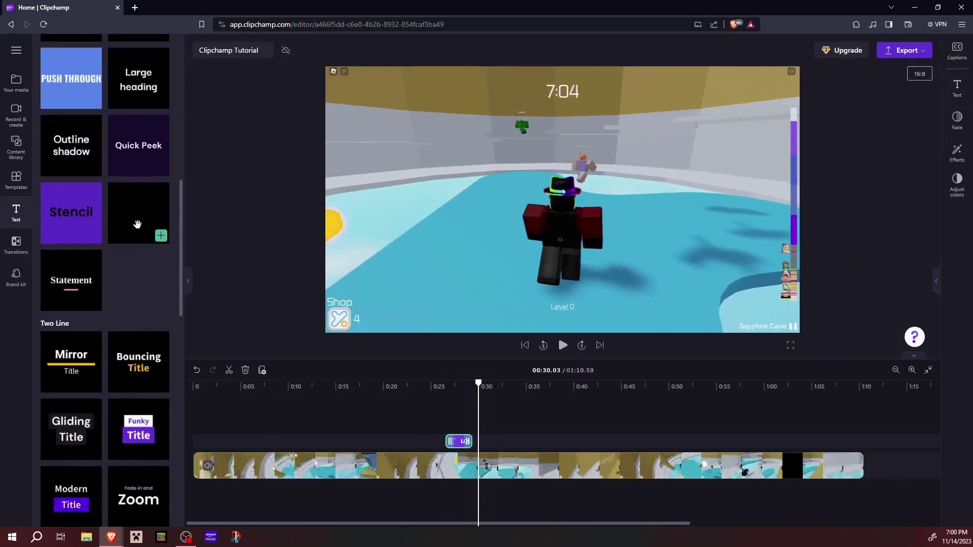
pyautogui.moveTo(131, 219); pyautogui.dragTo(532, 440)
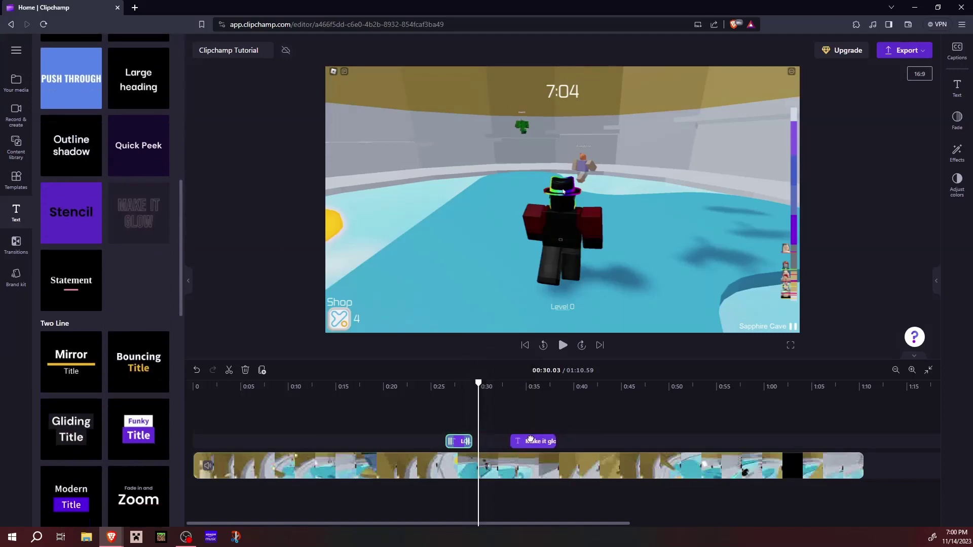
pyautogui.click(517, 409)
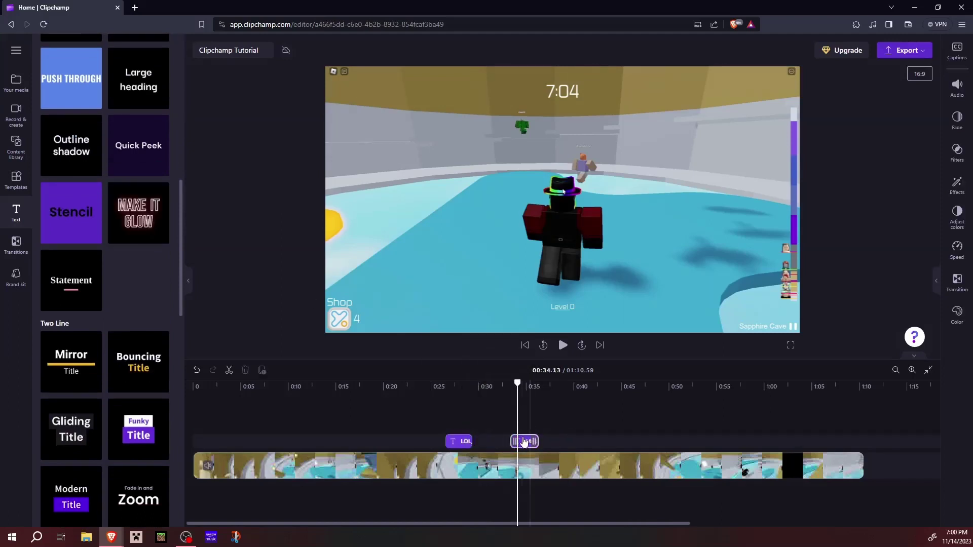
# - Change the glow title's text to "HELLO SUBSCRIBERS!" and enlarge it to span nearly the full frame width
pyautogui.click(957, 87)
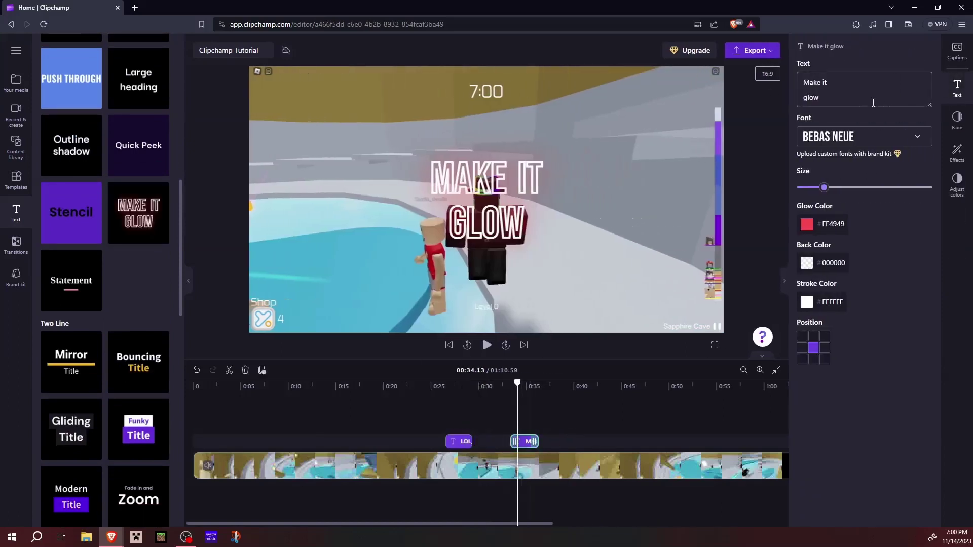
pyautogui.write('HE')
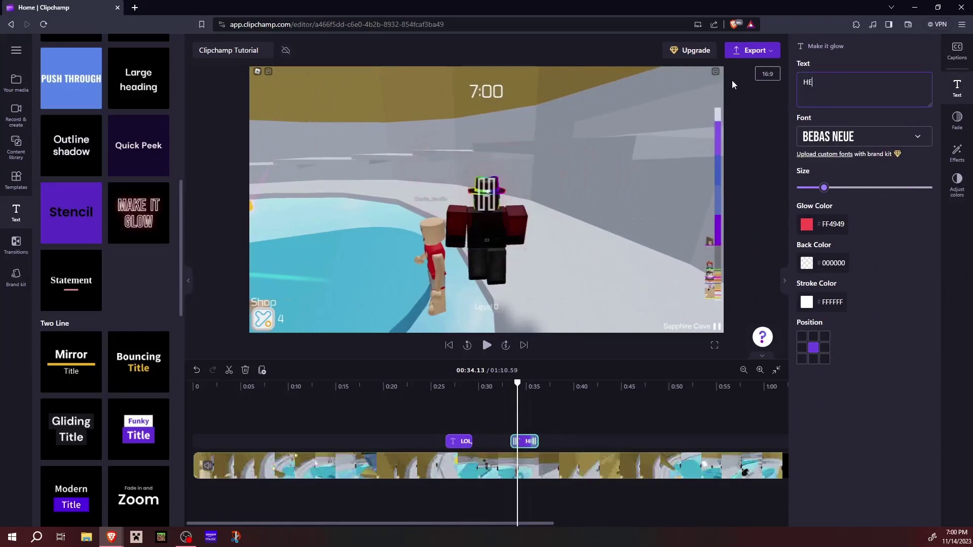
pyautogui.write('LLO S')
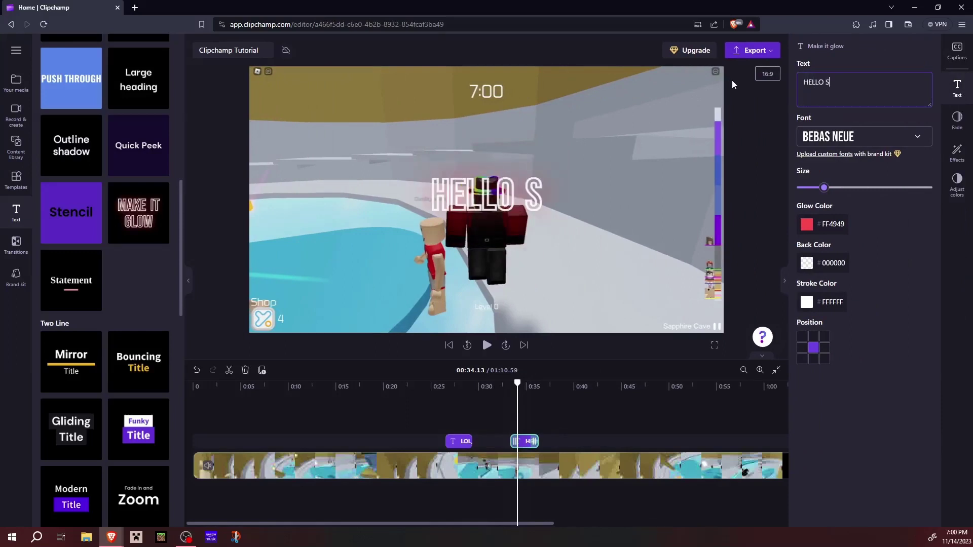
pyautogui.write('UBSCRIBERS')
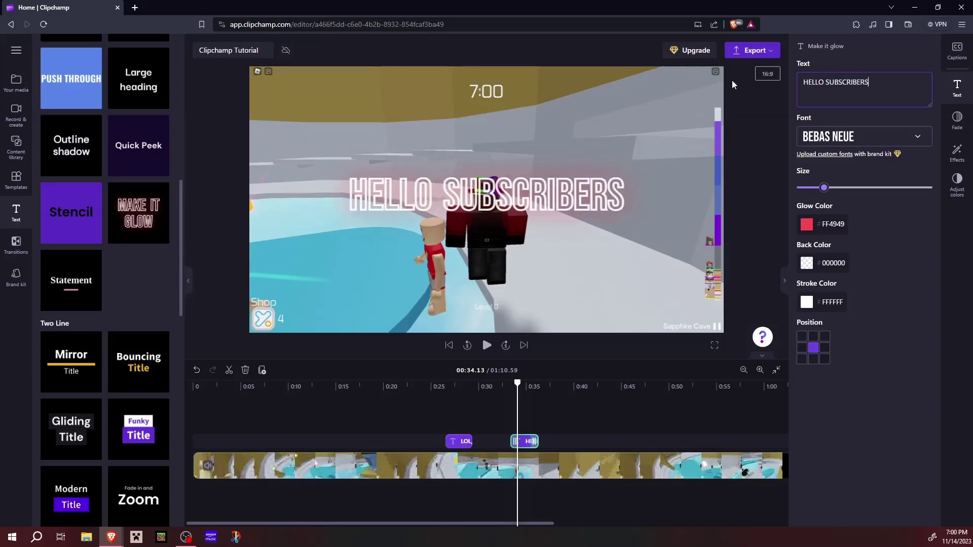
pyautogui.write('!')
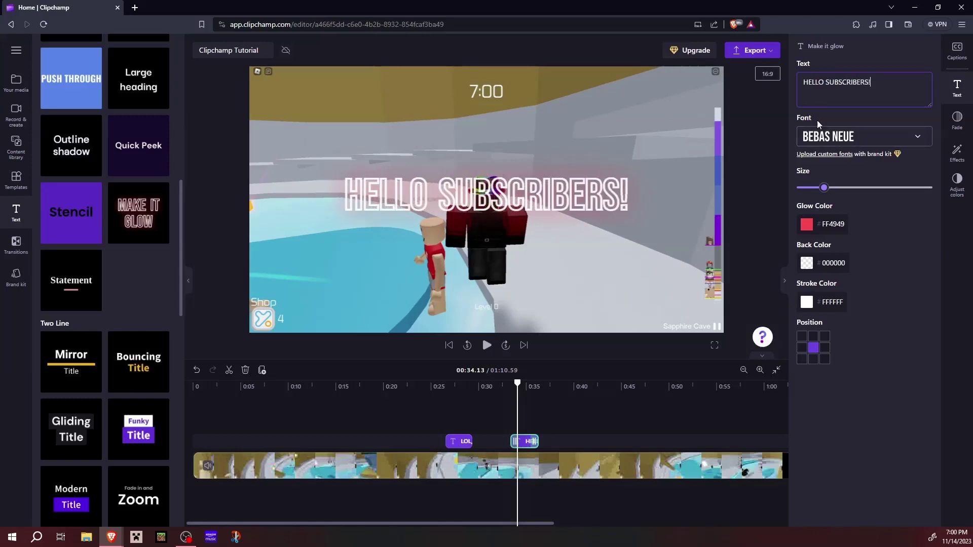
pyautogui.moveTo(824, 189); pyautogui.dragTo(869, 189)
# - Try green, pink and black glow colors on the title, settling on blue #1089FF
pyautogui.click(816, 228)
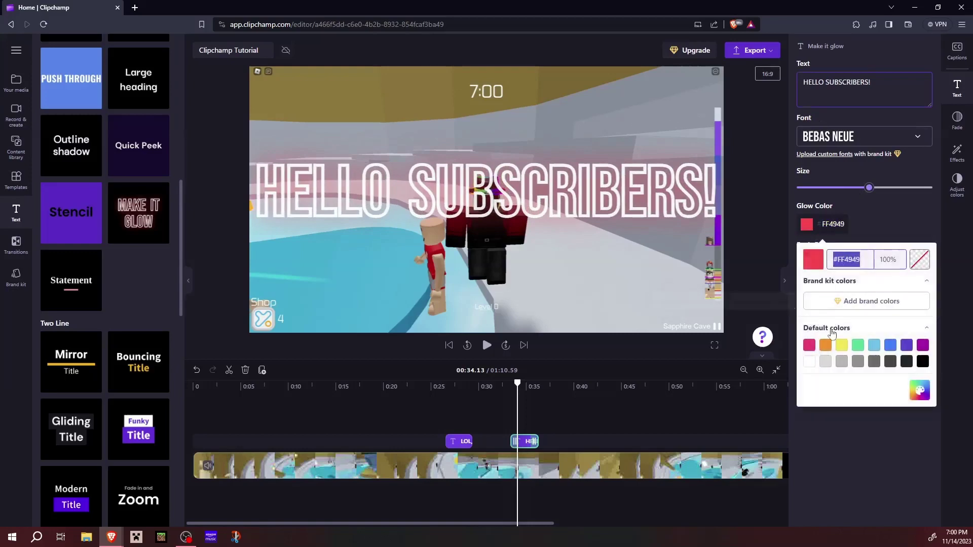
pyautogui.click(842, 346)
pyautogui.click(857, 345)
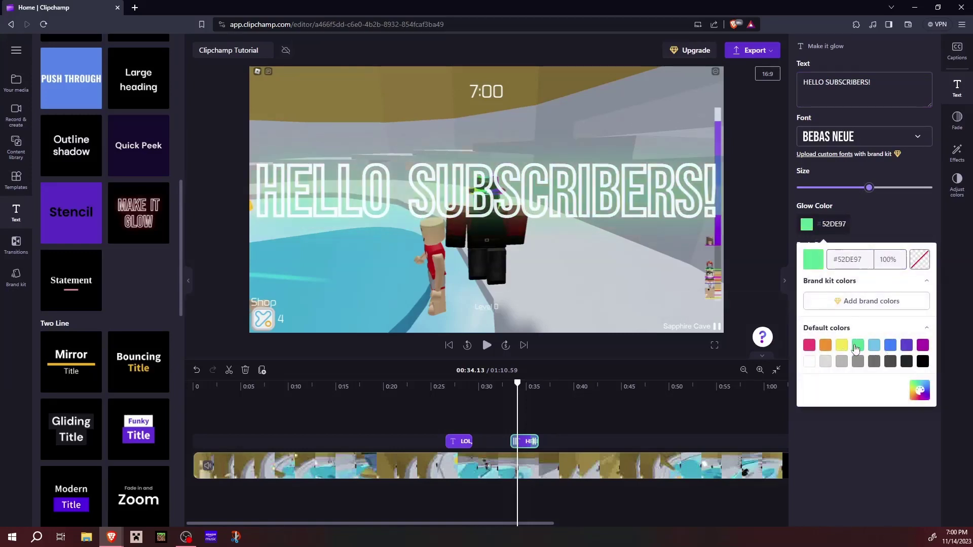
pyautogui.click(809, 345)
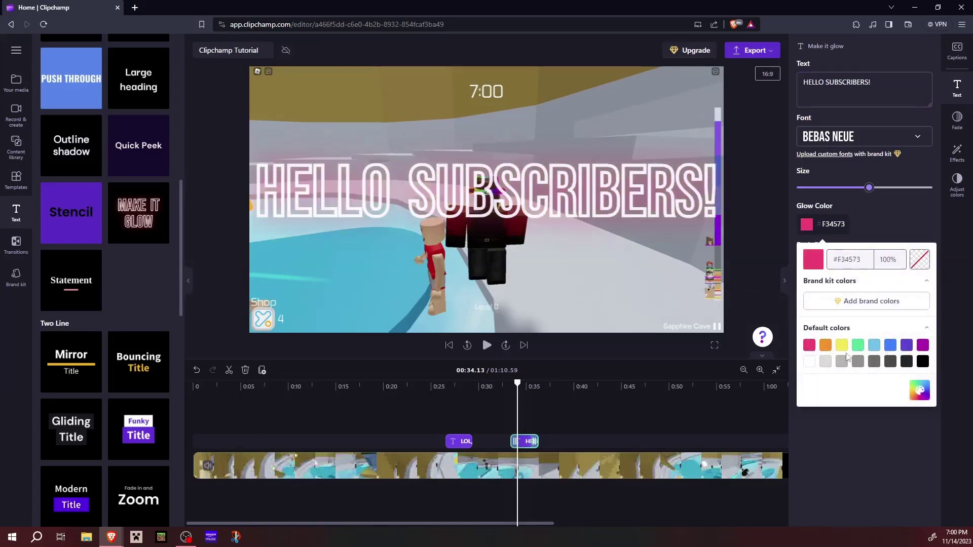
pyautogui.click(923, 361)
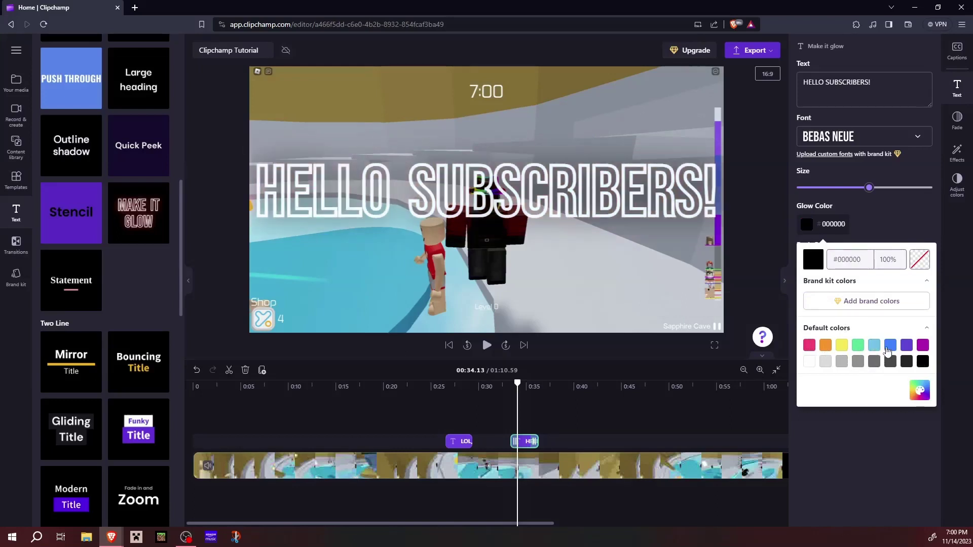
pyautogui.click(890, 346)
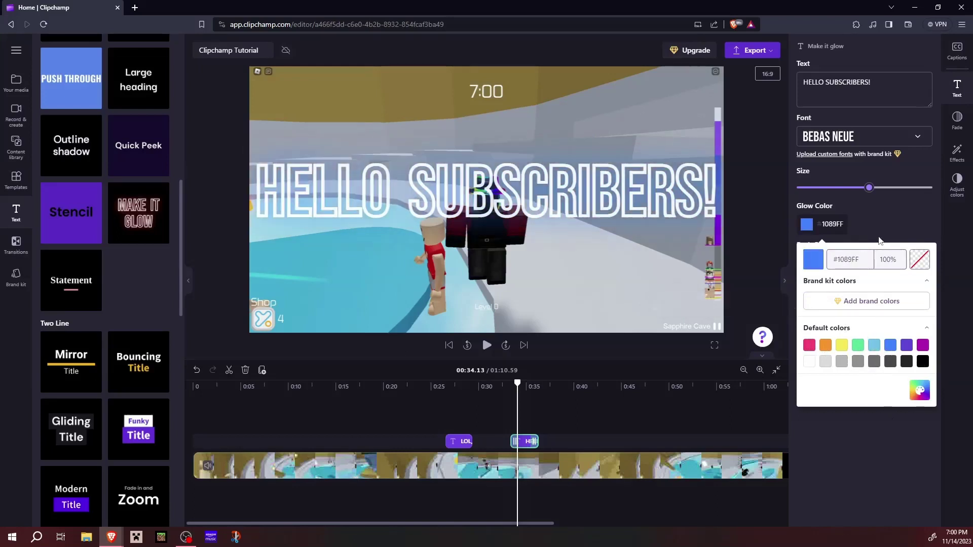
pyautogui.click(821, 231)
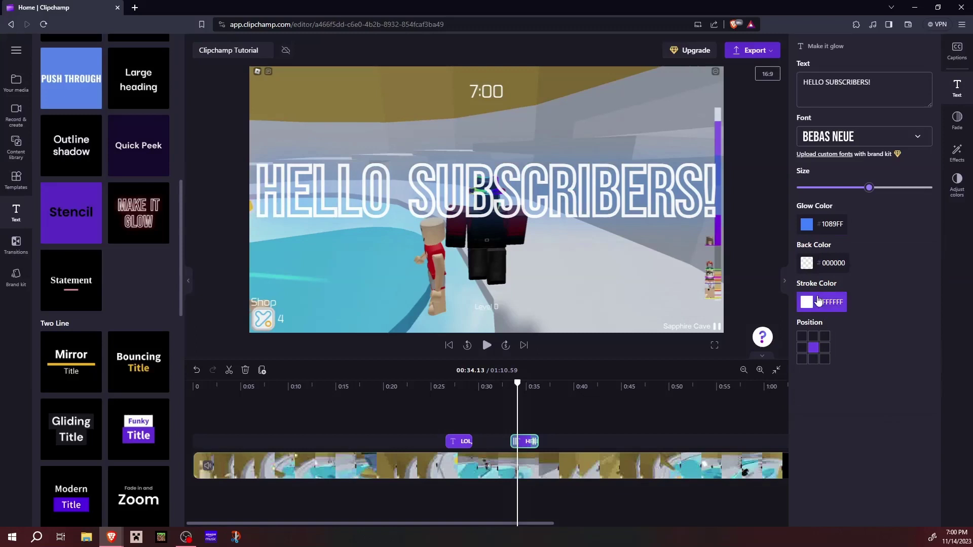
# - Try green #52DE97 as the title's stroke color, and set it to light blue #64C4ED
pyautogui.click(821, 302)
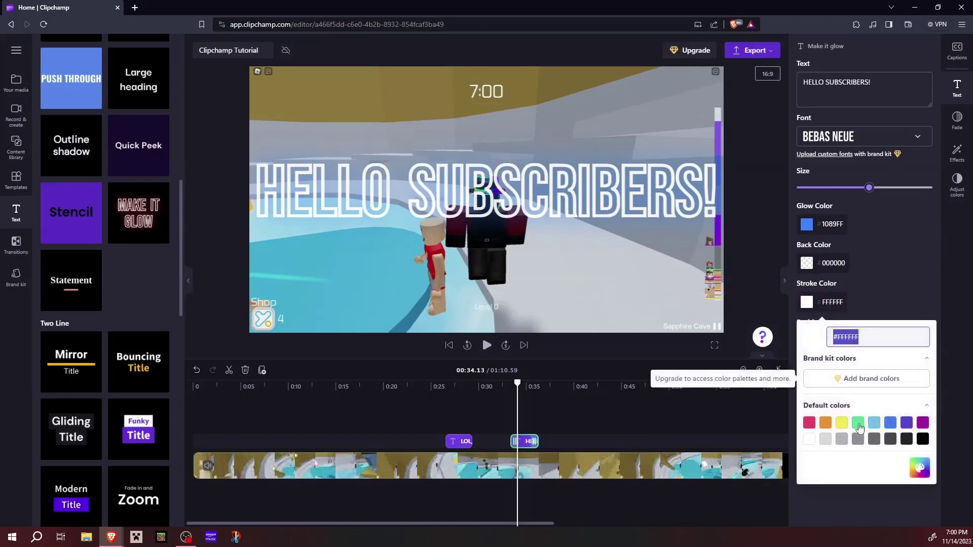
pyautogui.click(858, 423)
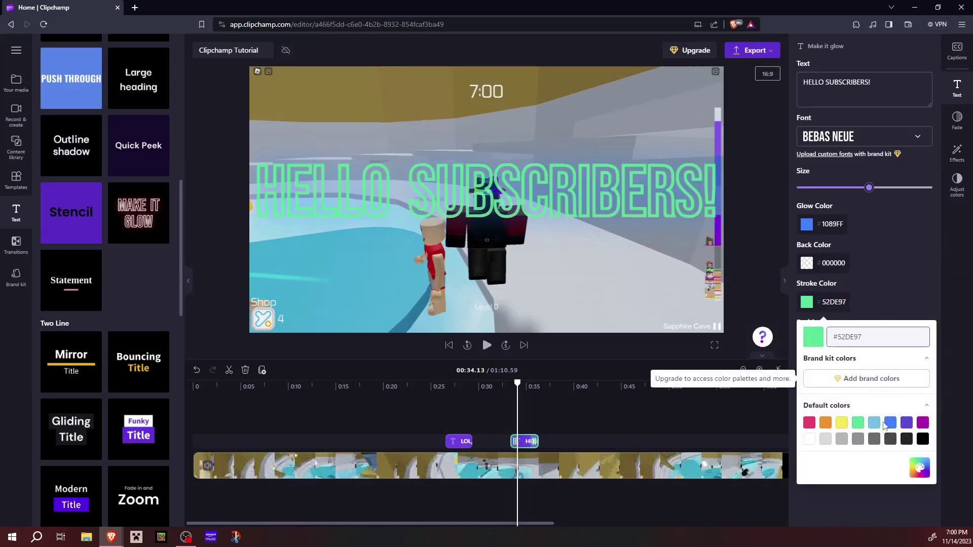
pyautogui.click(874, 423)
pyautogui.click(810, 307)
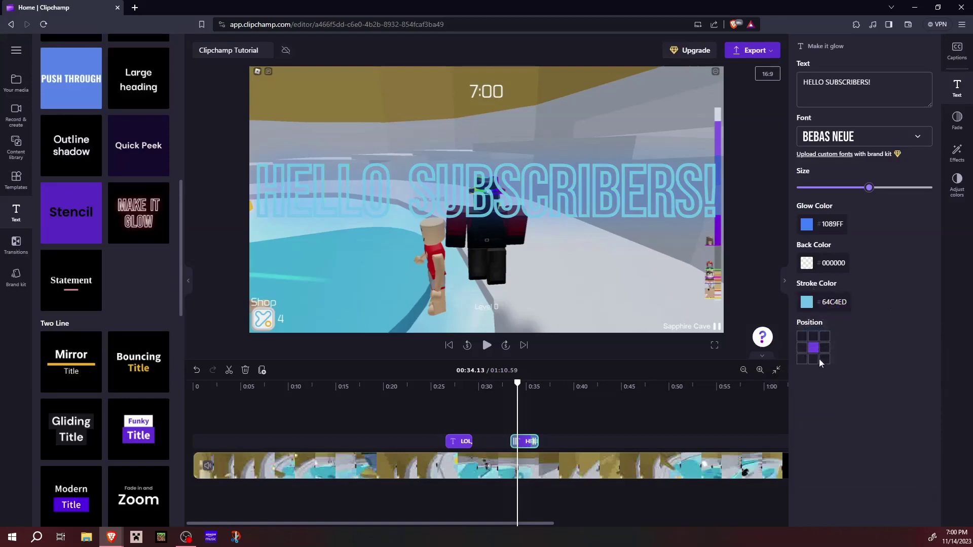
# - Jump back five seconds and play through the glowing title, stopping at about 00:35.99
pyautogui.click(466, 351)
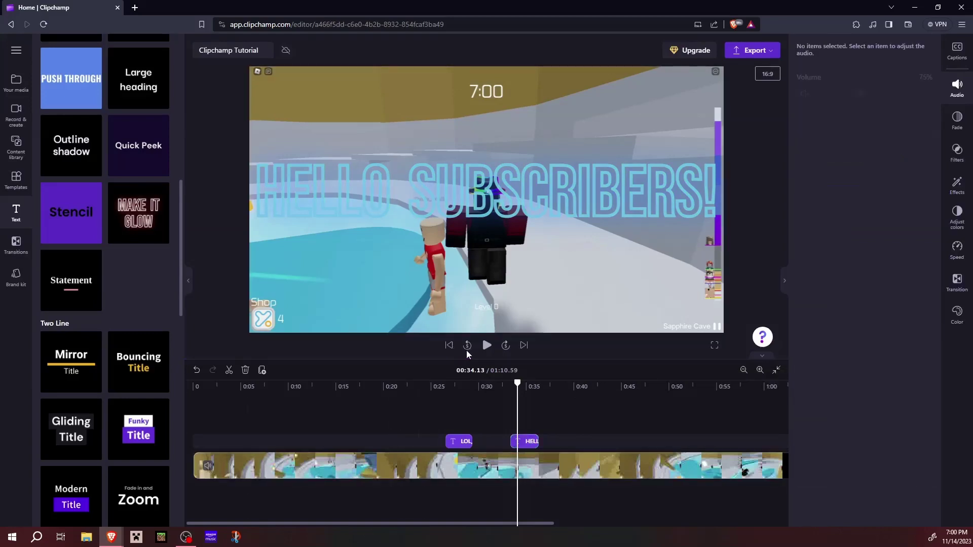
pyautogui.click(467, 346)
pyautogui.click(485, 346)
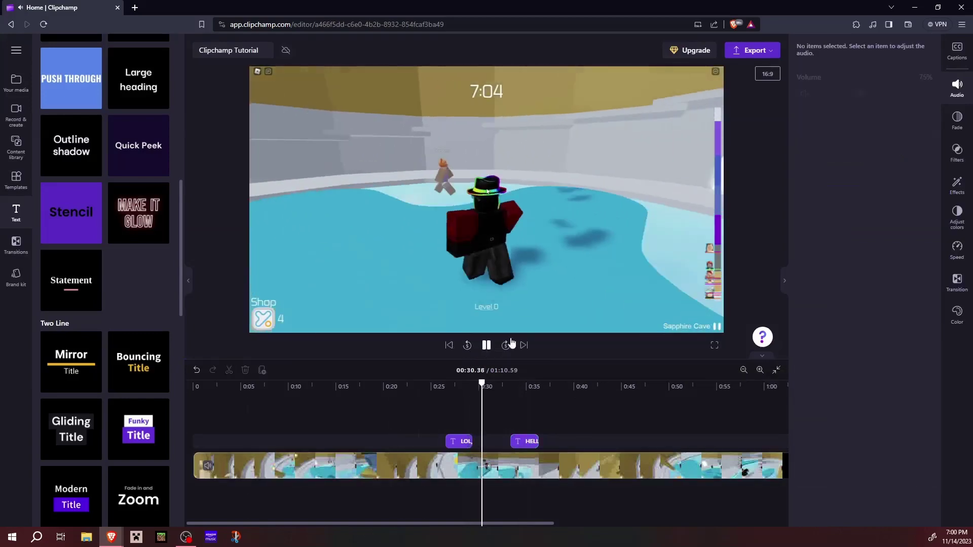
pyautogui.click(789, 285)
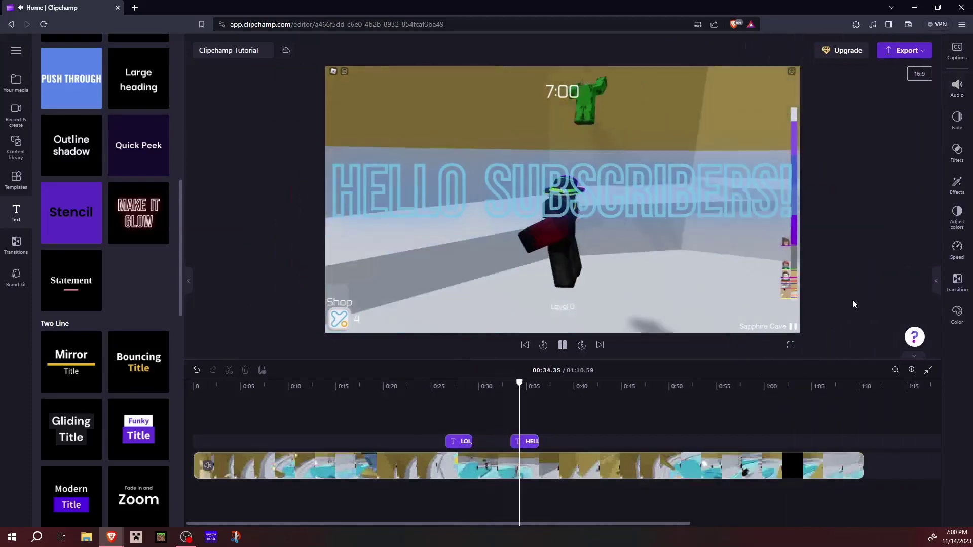
pyautogui.click(529, 443)
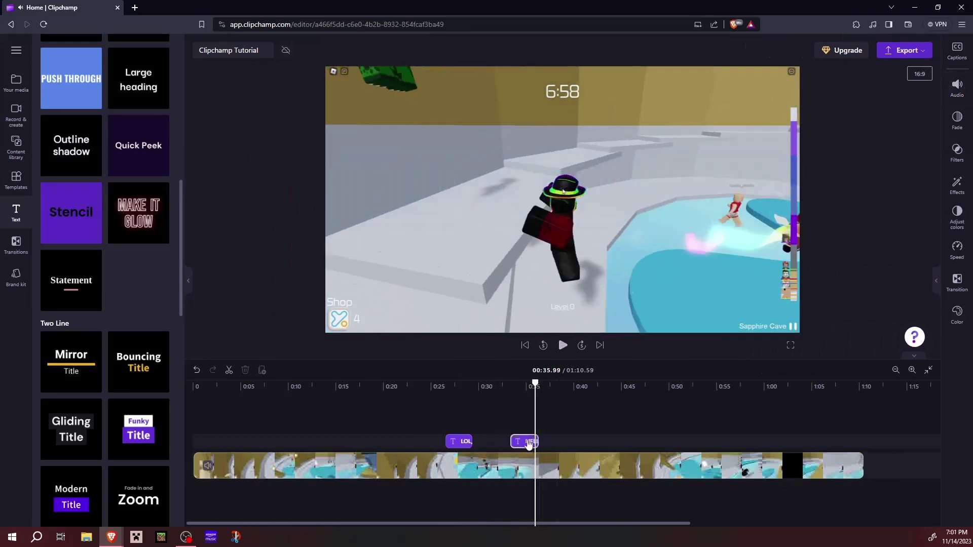
# - Add a plain text title above the gameplay clip at 00:06.38 and play briefly into it to 00:06.90
pyautogui.click(253, 394)
pyautogui.scroll(10, 81, 152)
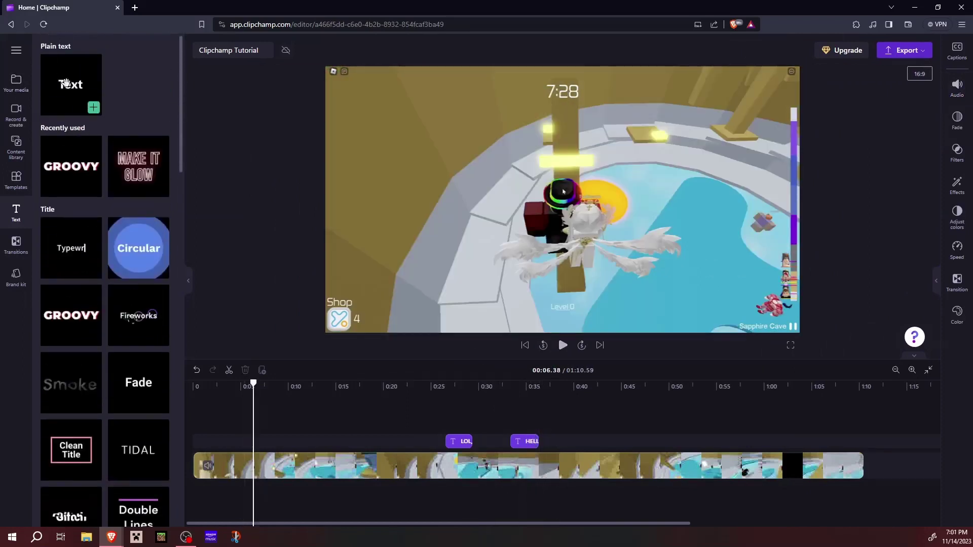
pyautogui.moveTo(66, 83); pyautogui.dragTo(275, 441)
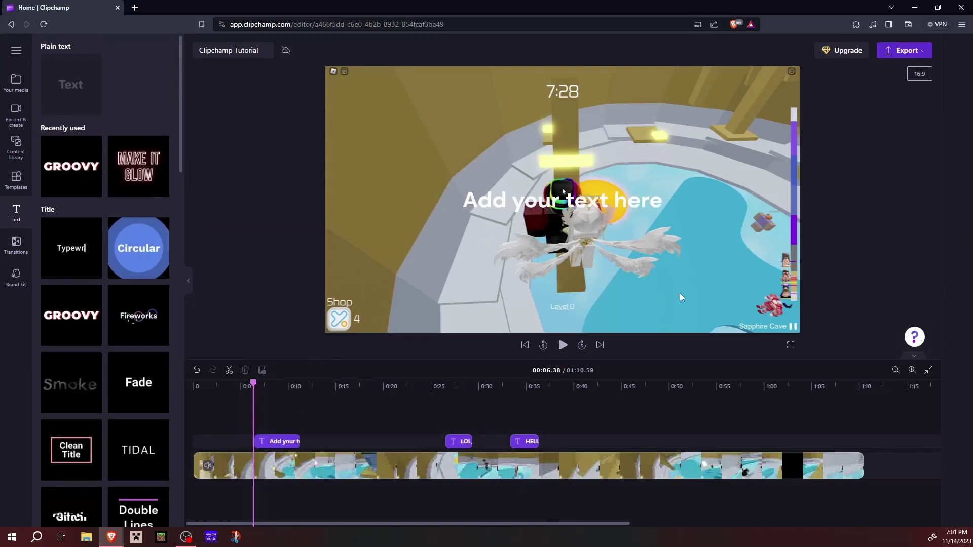
pyautogui.click(562, 345)
pyautogui.click(562, 346)
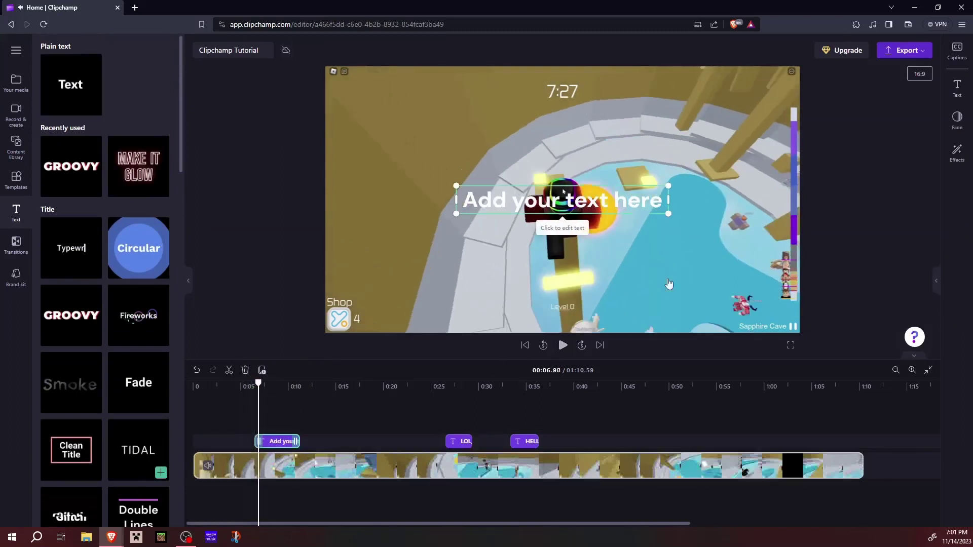
# - Replace the plain title's text with "hELLO" and set its font size to 81
pyautogui.click(957, 87)
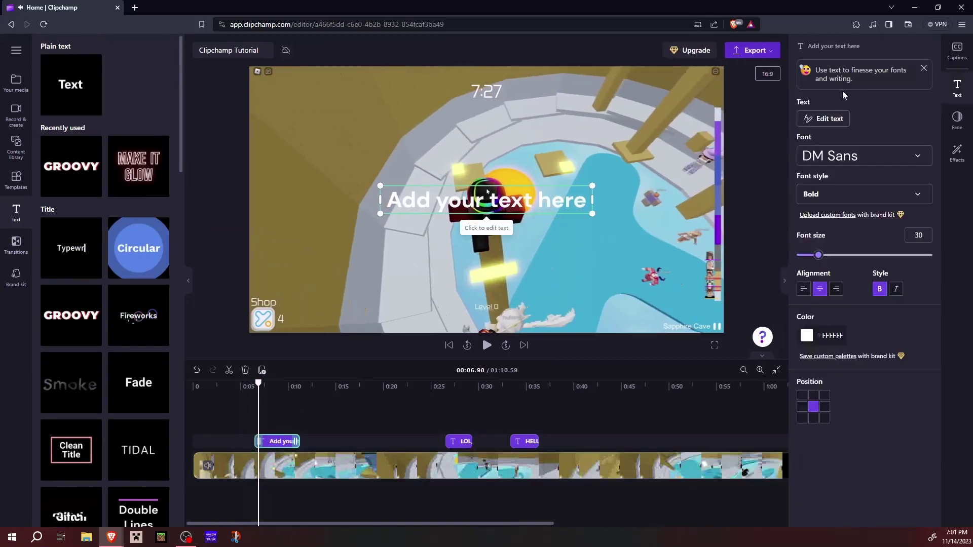
pyautogui.click(923, 68)
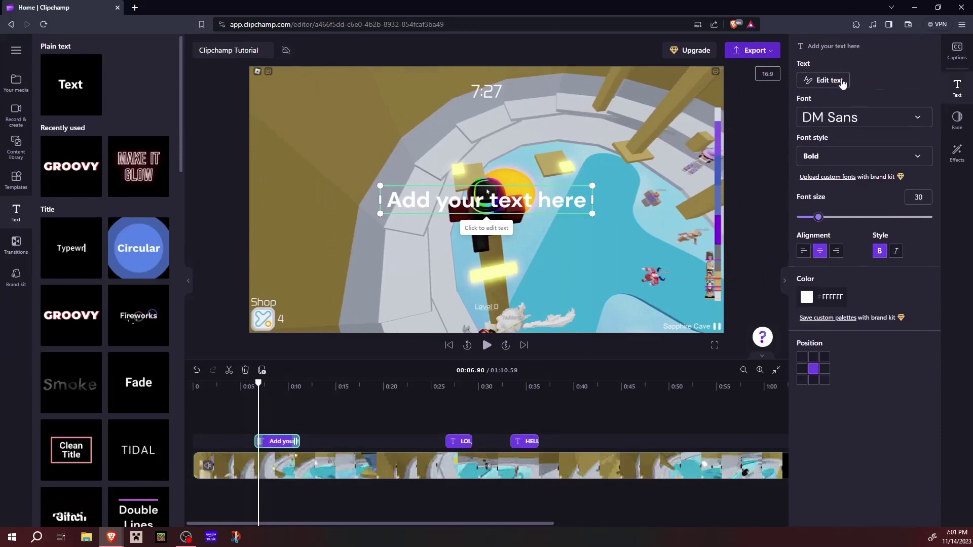
pyautogui.click(842, 81)
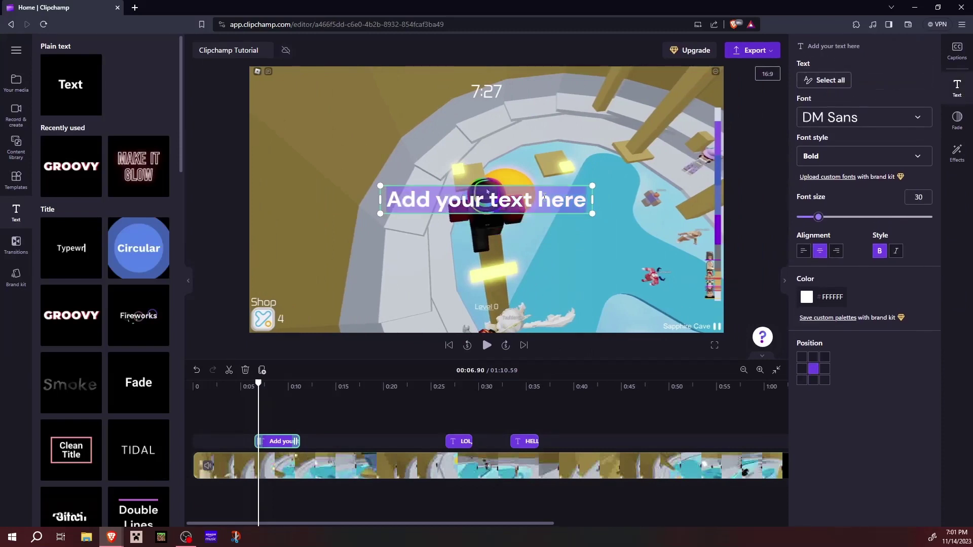
pyautogui.write('h')
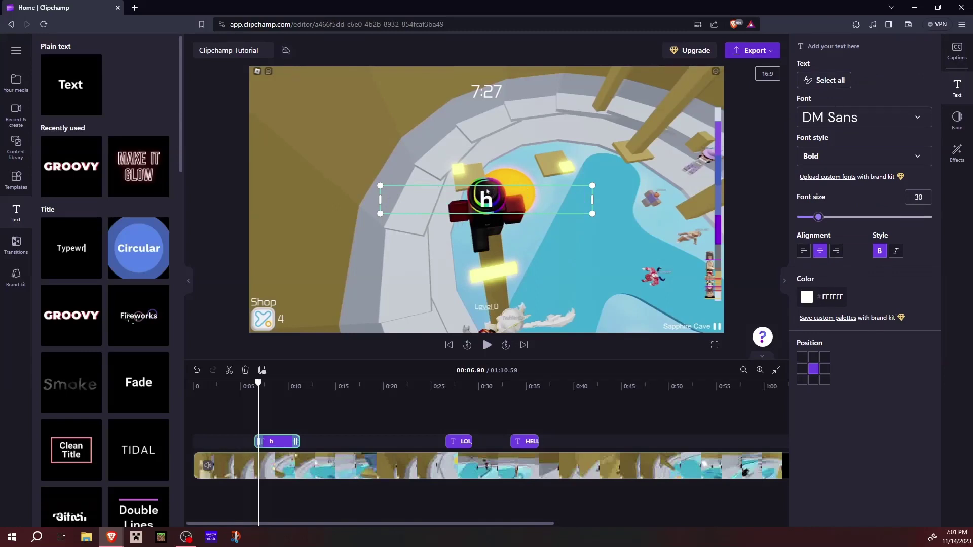
pyautogui.write('ELLO')
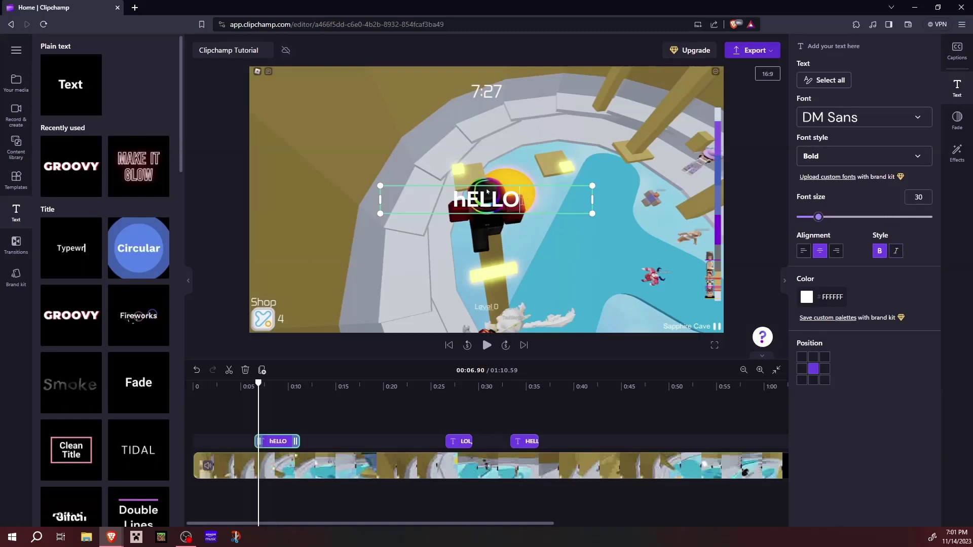
pyautogui.doubleClick(506, 198)
pyautogui.moveTo(821, 219); pyautogui.dragTo(870, 222)
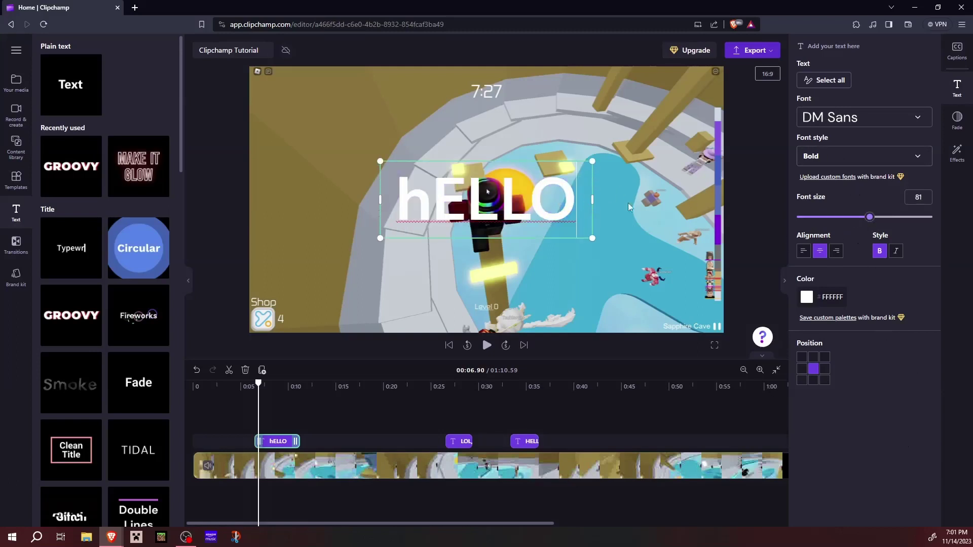
# - Set the "hELLO" title's fade in to 1.1 s and fade out to 1.0 s, and play it from five seconds back
pyautogui.click(957, 120)
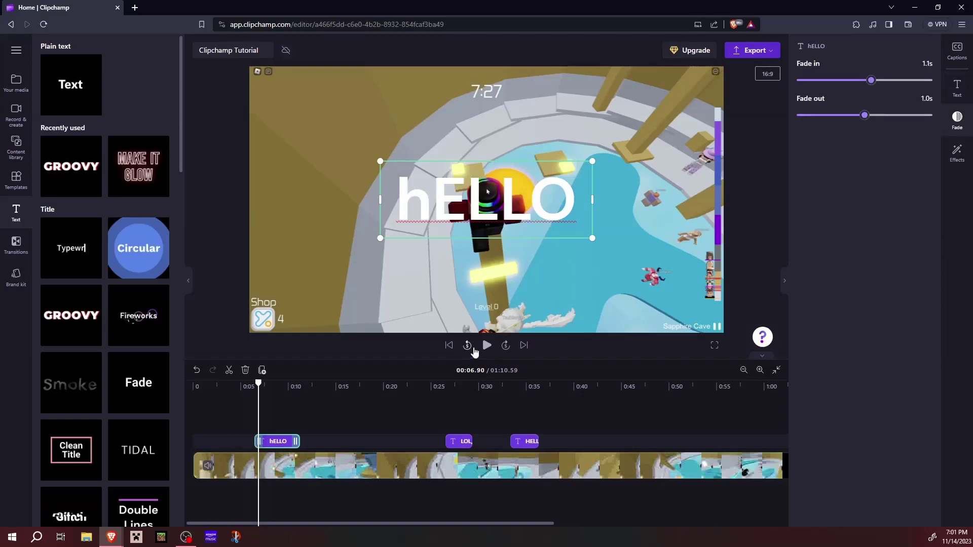
pyautogui.click(467, 345)
pyautogui.click(487, 345)
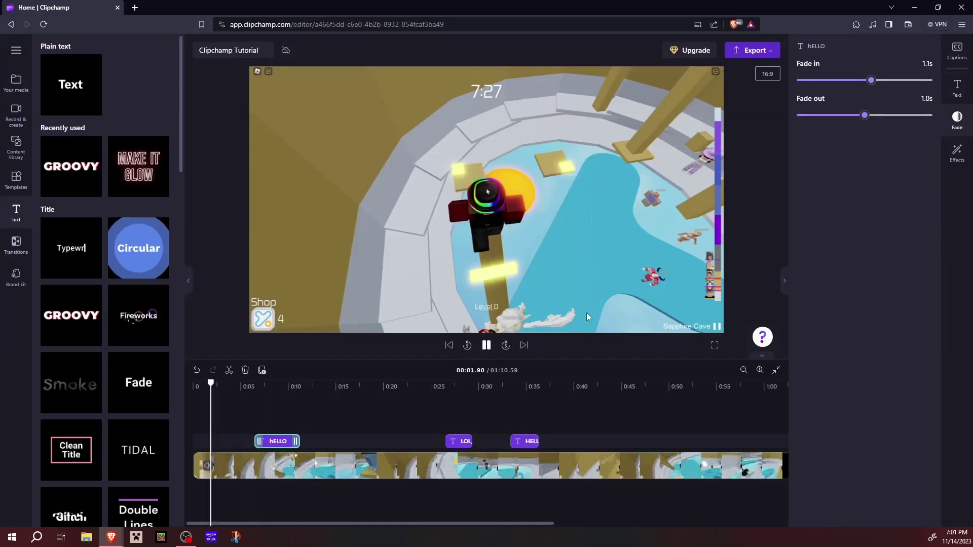
pyautogui.click(784, 279)
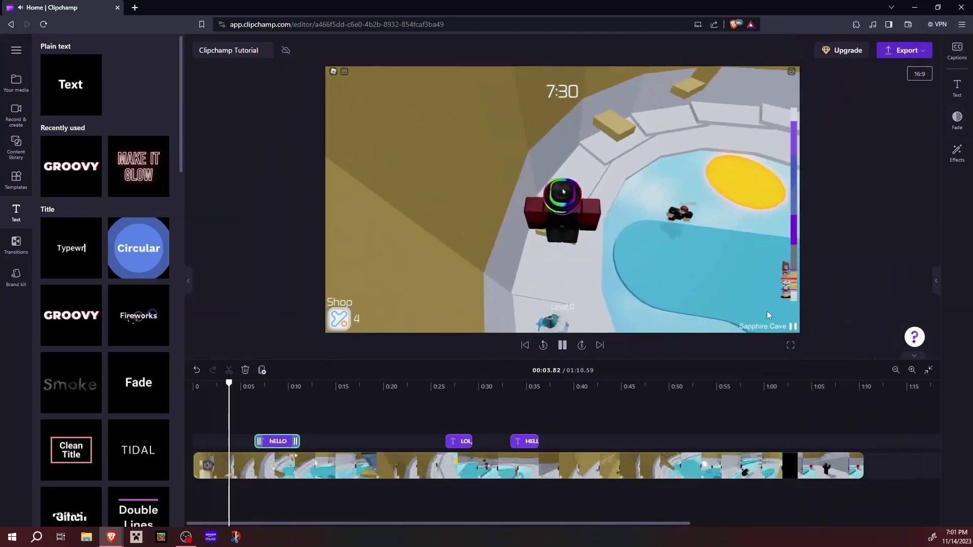
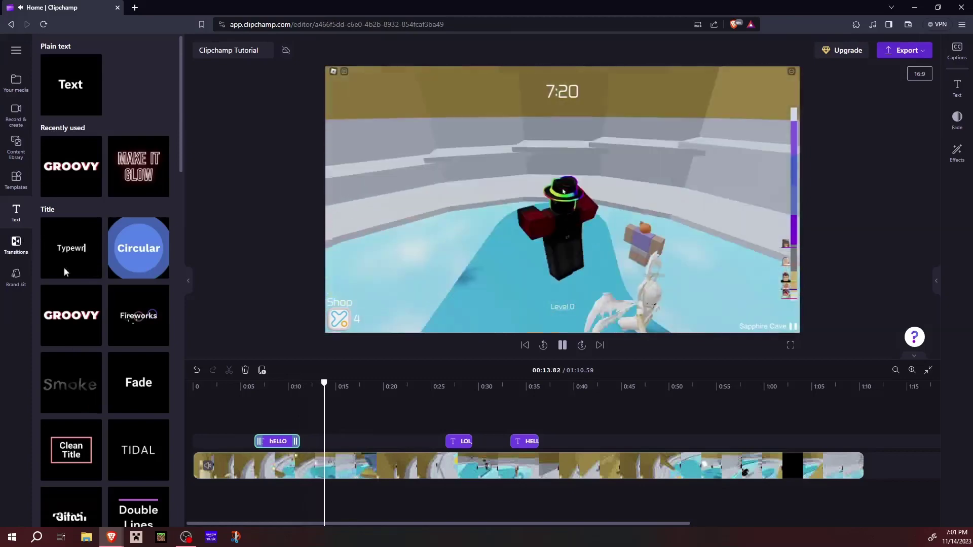
# - Split the gameplay clip at about 00:15.5 and at 00:26.12, and delete the section between the cuts
pyautogui.click(561, 346)
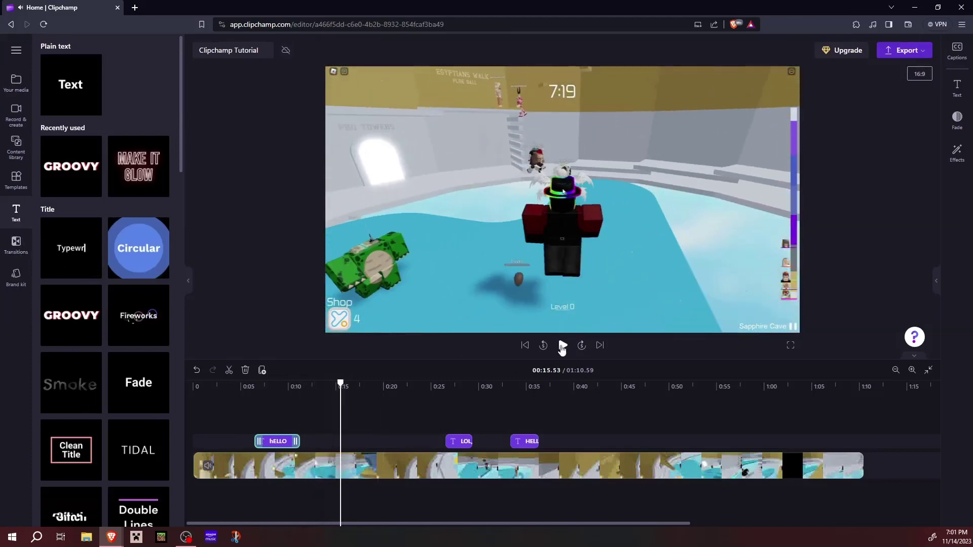
pyautogui.press('s')
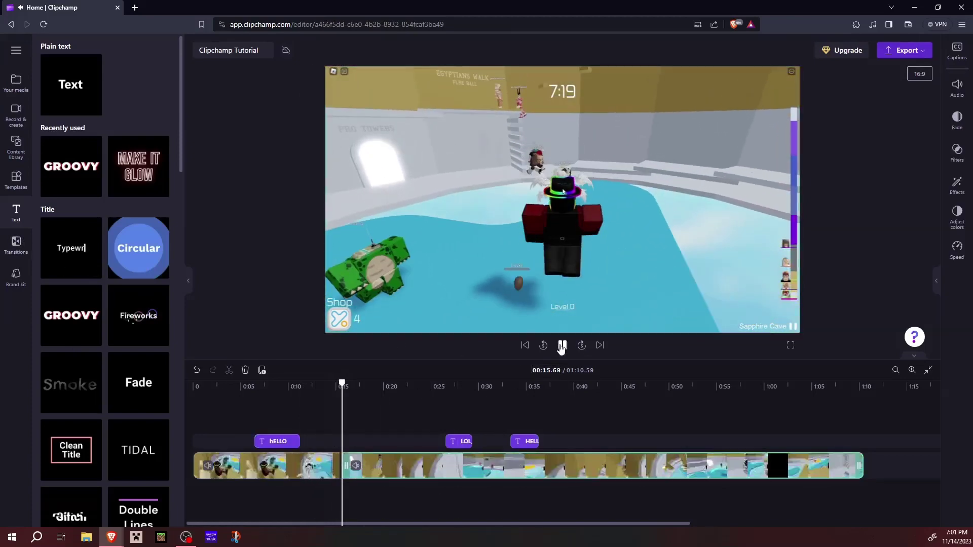
pyautogui.press('Right')
pyautogui.press('Right')
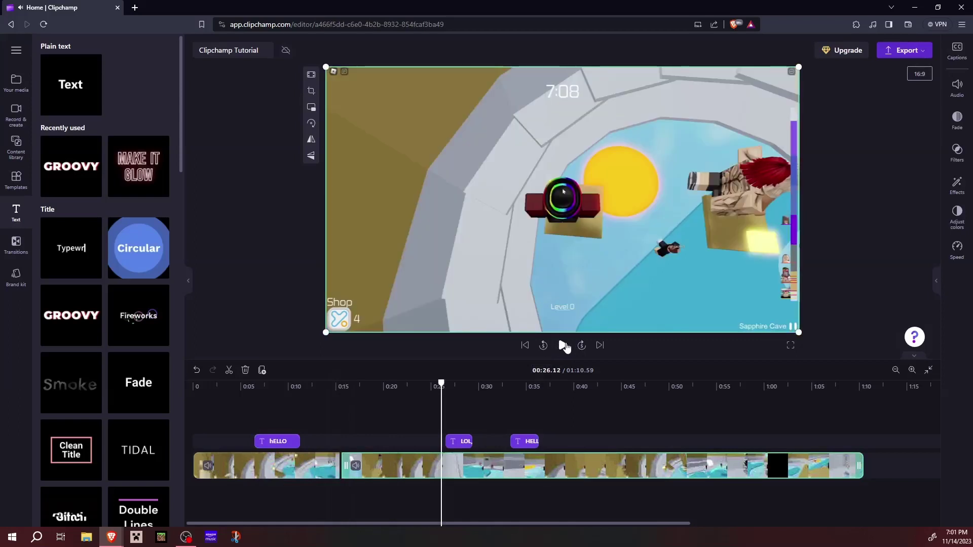
pyautogui.press('s')
pyautogui.press('Delete')
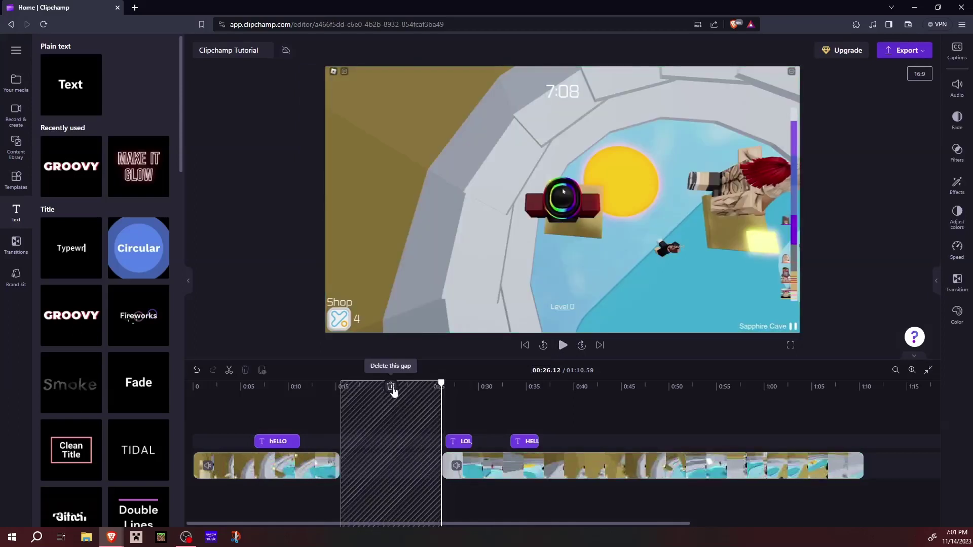
# - Close the gap between the two gameplay clips and add a Spin transition with a duration of 3 at their junction
pyautogui.click(391, 387)
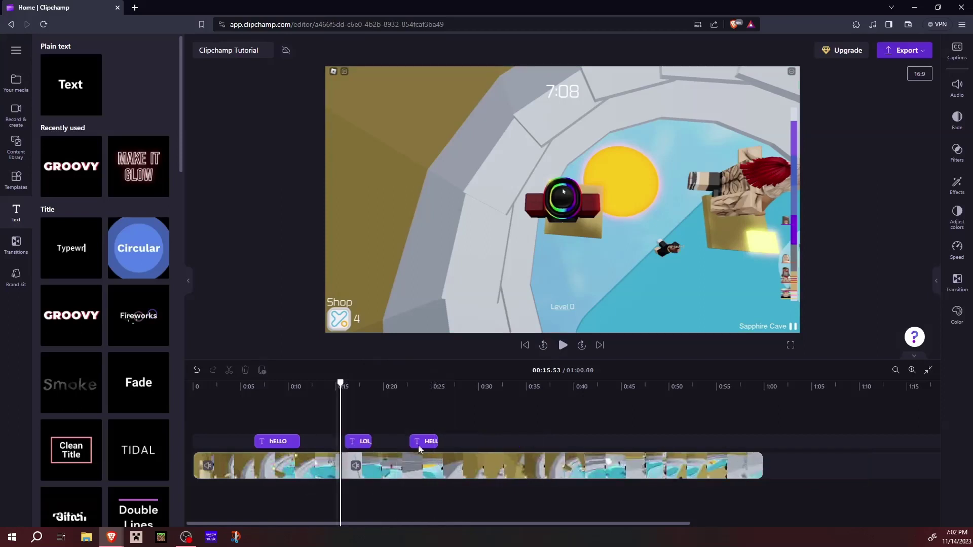
pyautogui.click(316, 411)
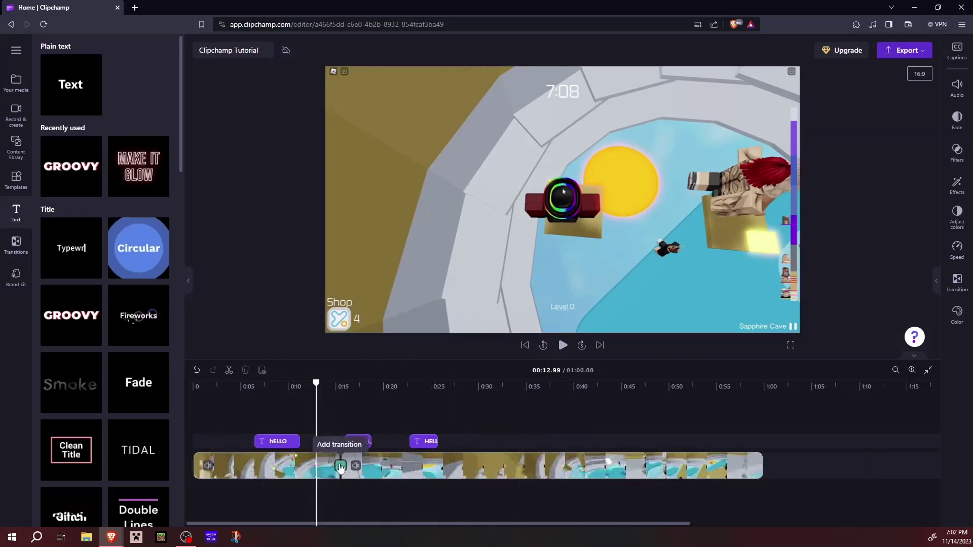
pyautogui.click(341, 466)
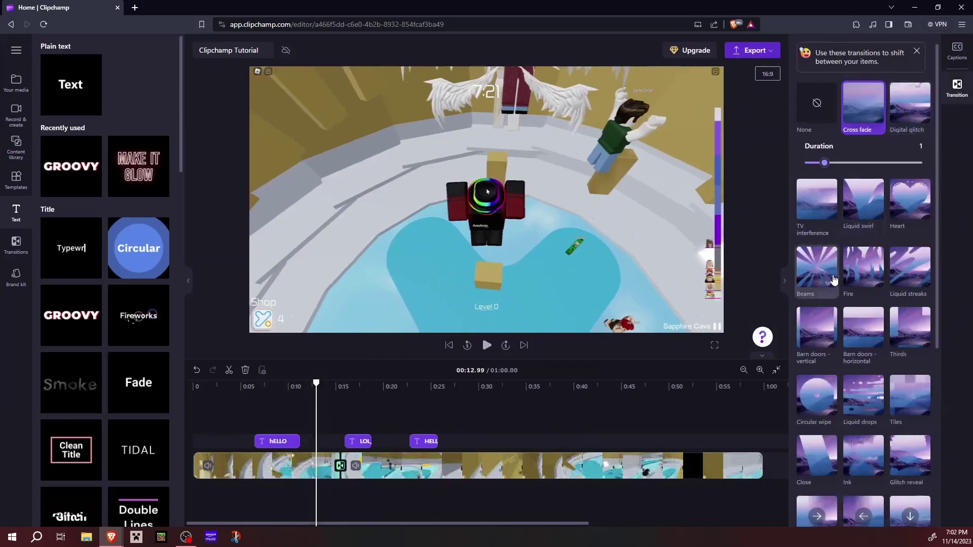
pyautogui.scroll(-5, 834, 280)
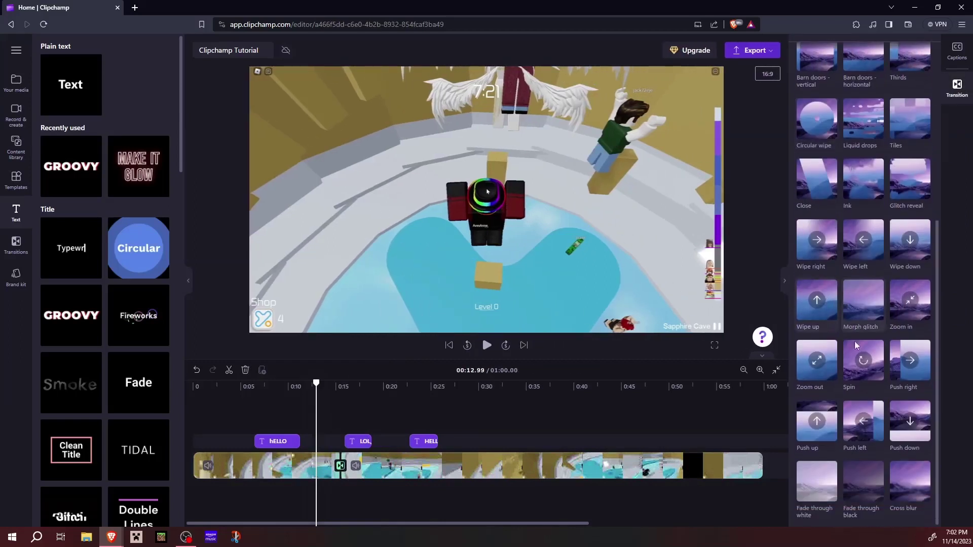
pyautogui.click(860, 361)
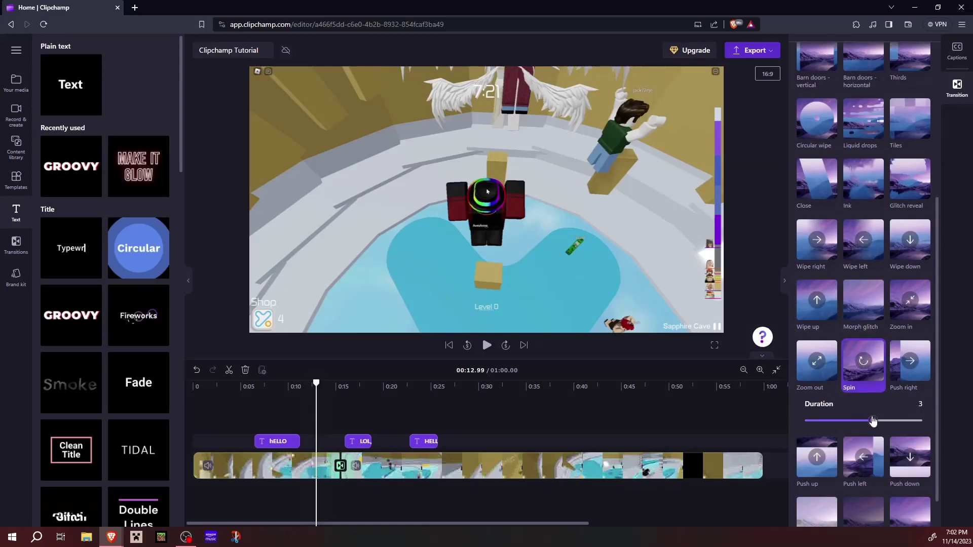
pyautogui.click(784, 280)
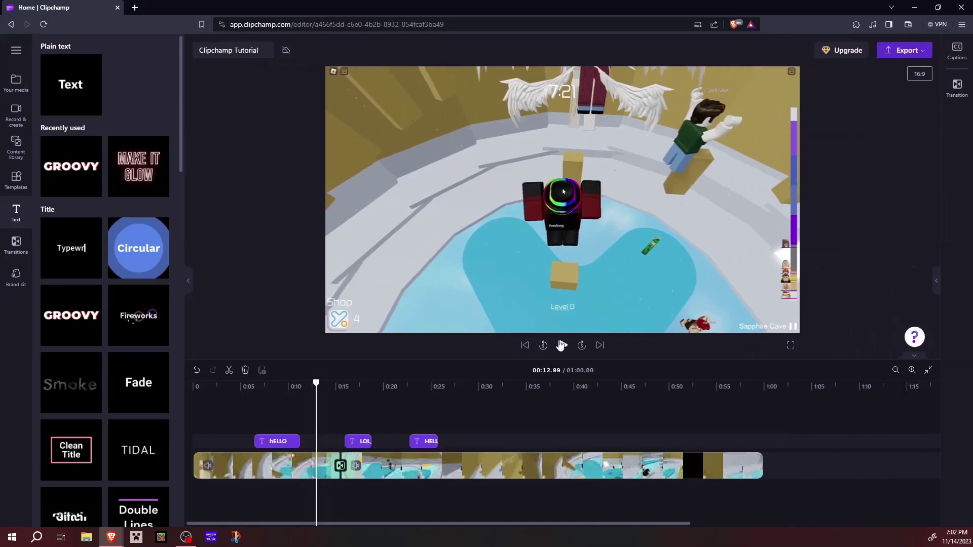
# - Play into the Spin transition, shorten its duration to 2.4, and play through it to about 00:16.78
pyautogui.click(562, 345)
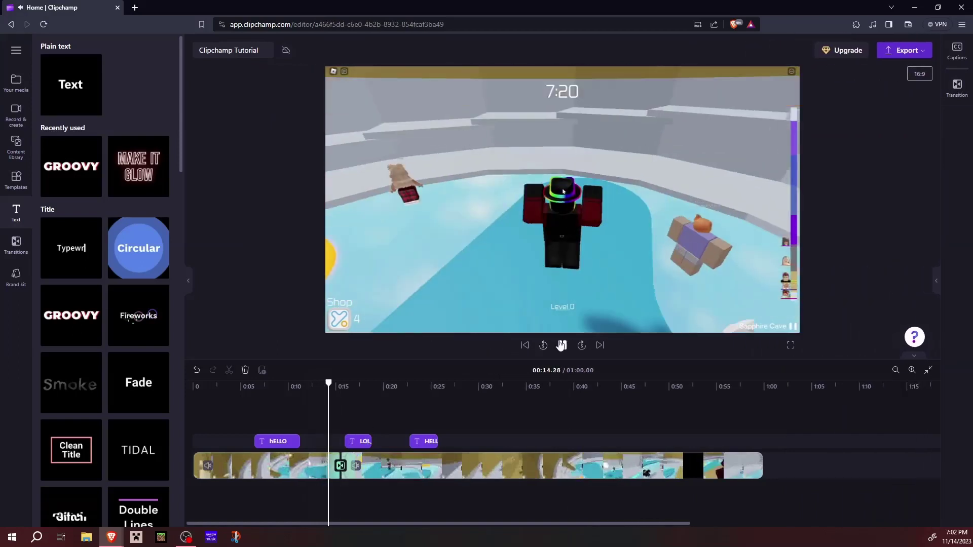
pyautogui.click(944, 99)
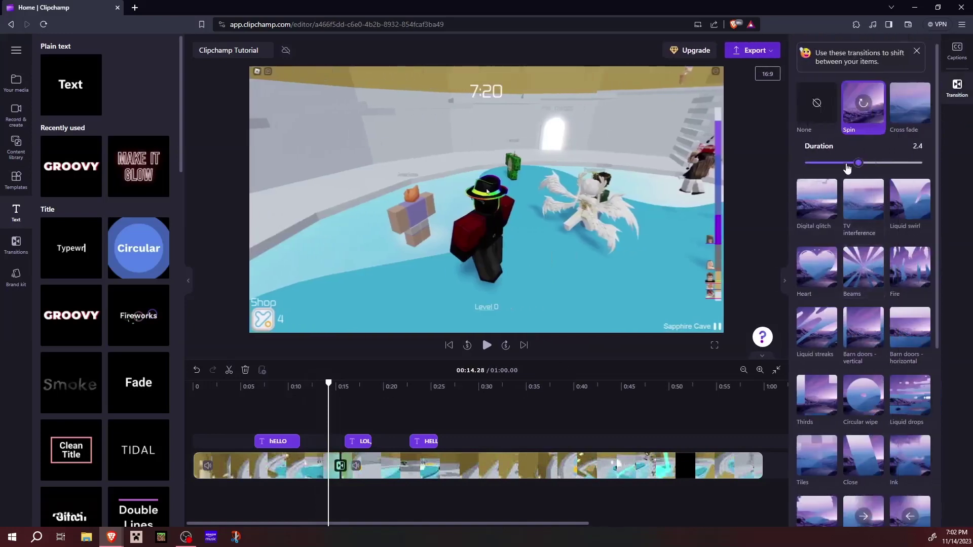
pyautogui.click(785, 280)
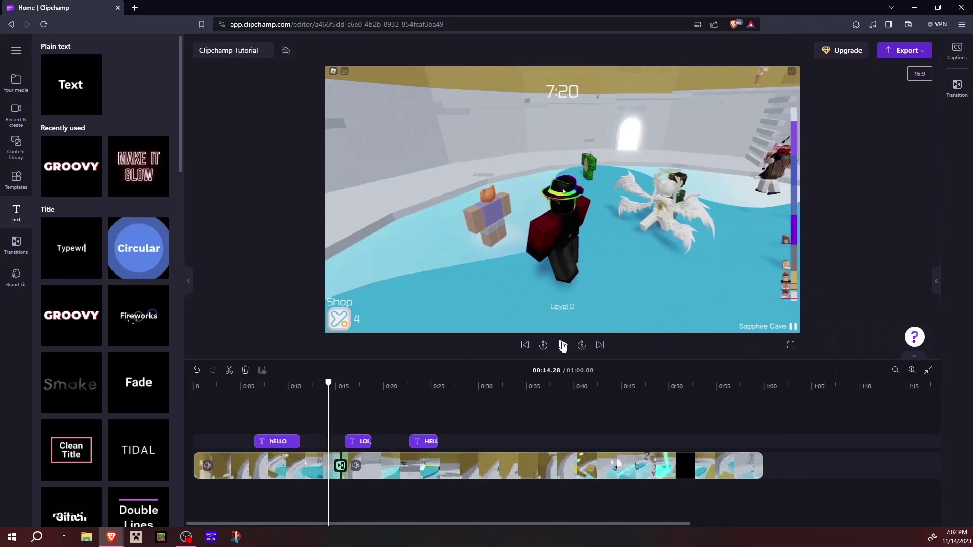
pyautogui.click(563, 345)
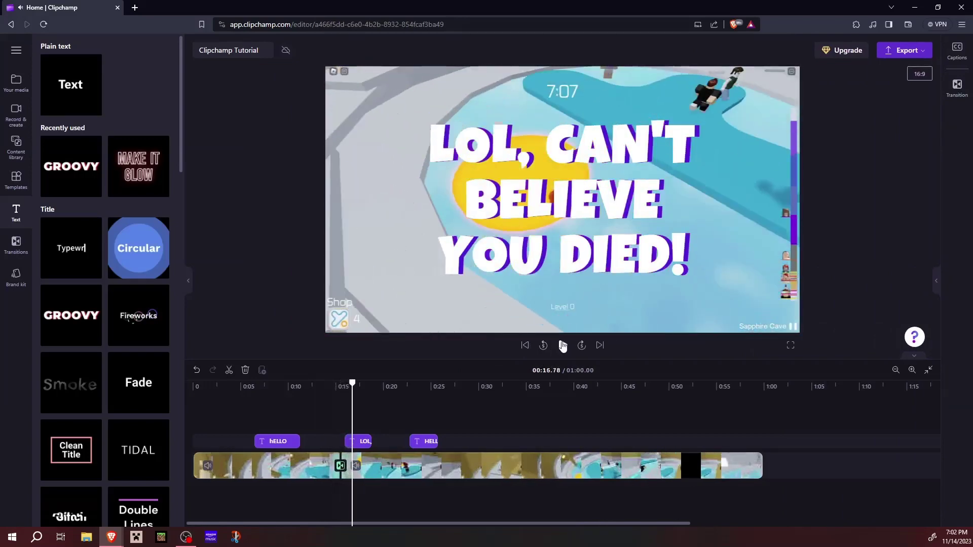
pyautogui.click(562, 345)
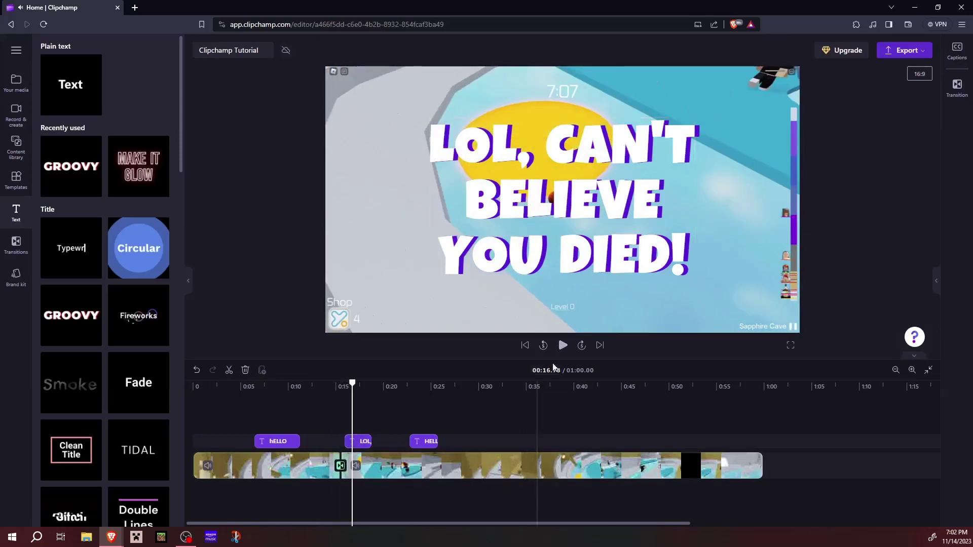
# - Preview the Flash Whoosh Swoosh sound effect and examine the free-to-use music, visuals and videos in the content library
pyautogui.click(309, 398)
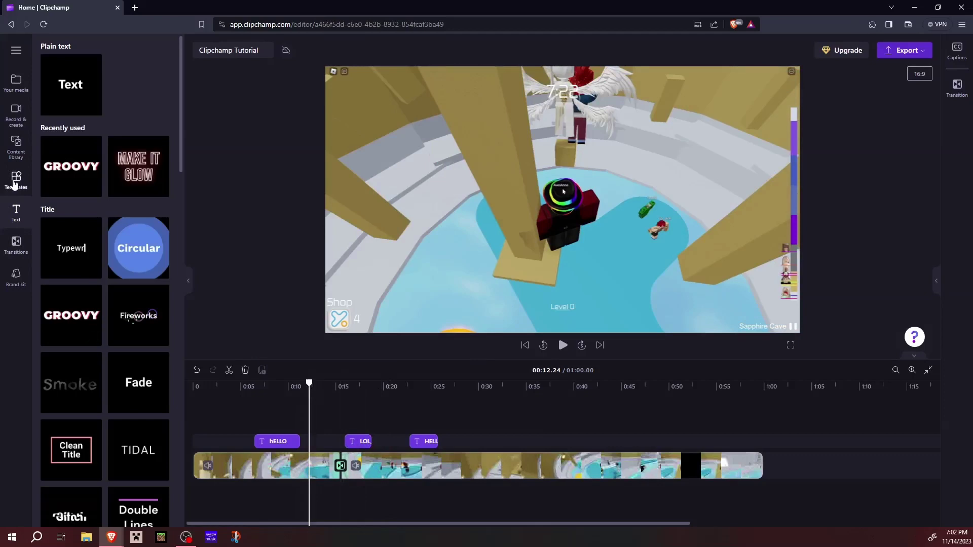
pyautogui.click(14, 160)
pyautogui.moveTo(103, 253)
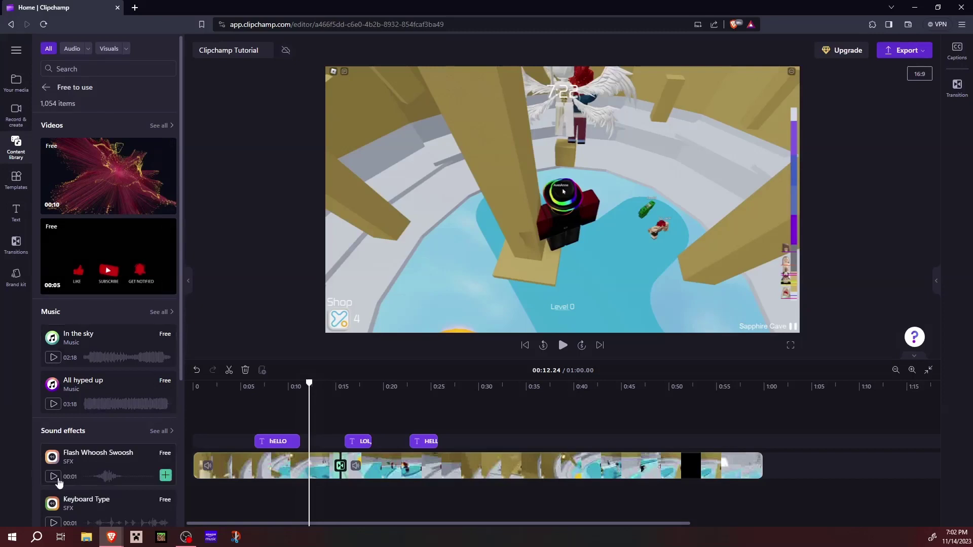
pyautogui.scroll(-3, 56, 479)
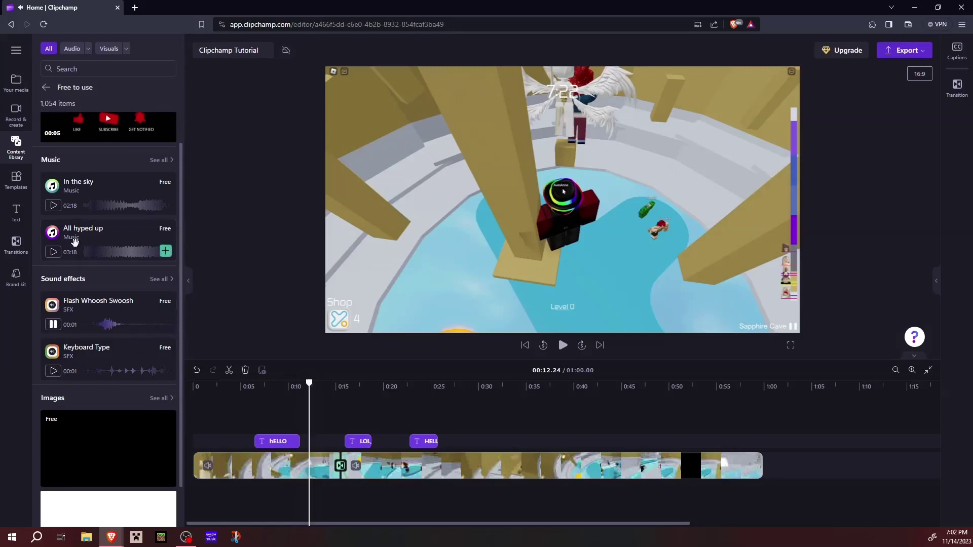
pyautogui.scroll(3, 76, 242)
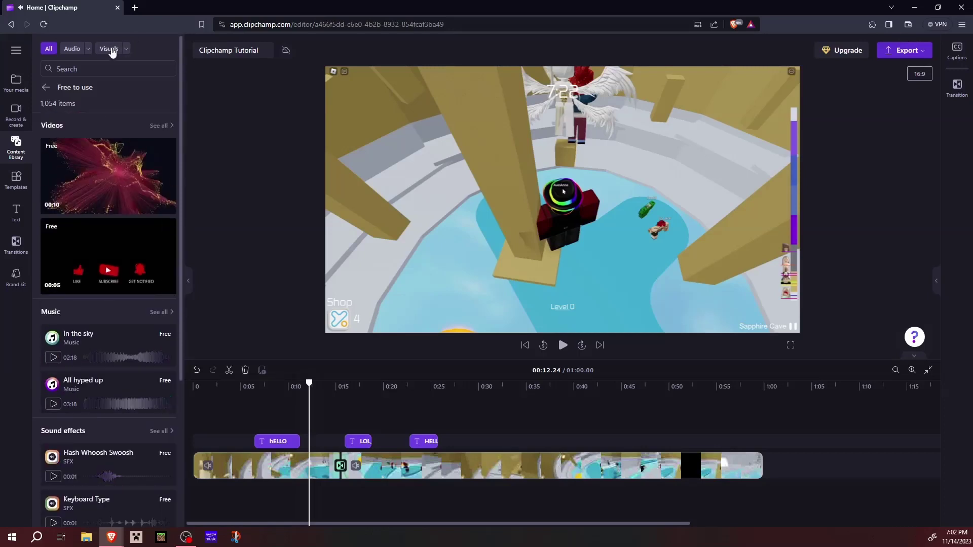
pyautogui.click(110, 49)
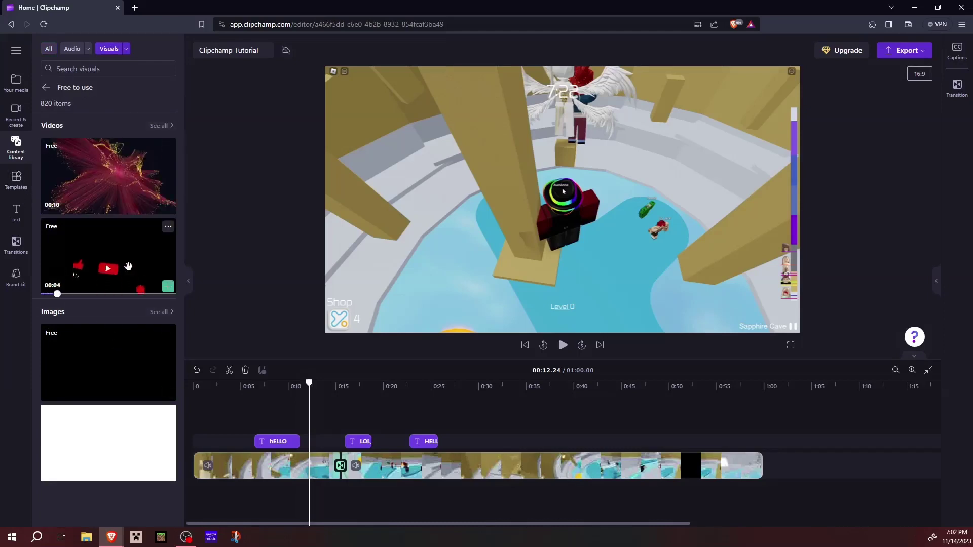
pyautogui.click(160, 126)
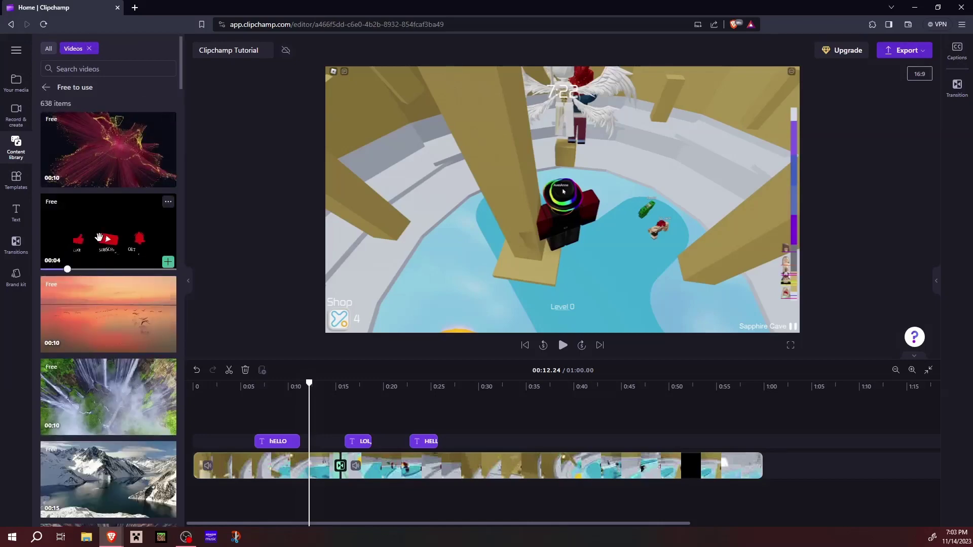
pyautogui.scroll(-5, 99, 237)
pyautogui.scroll(5, 94, 231)
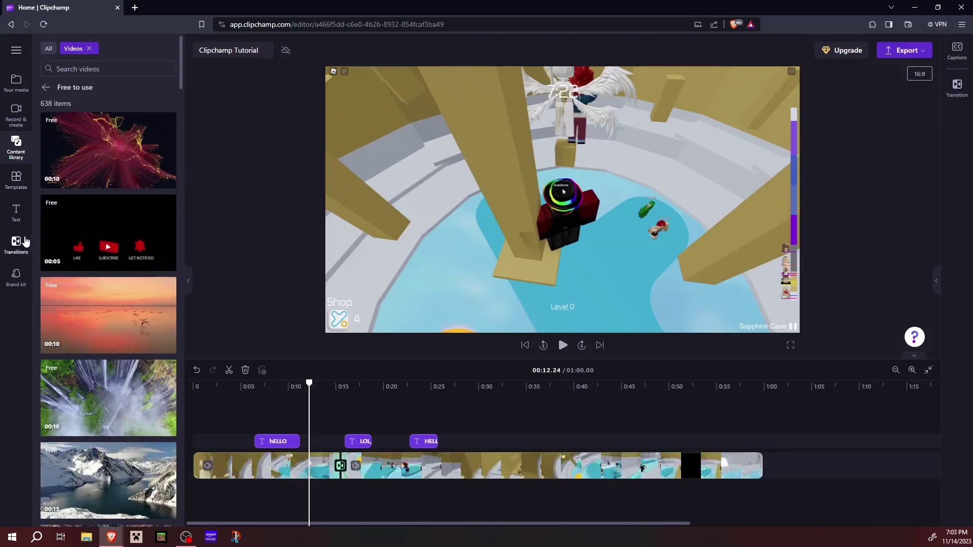
# - Add Subscribe panel 03 from the Subscribe panels video collection on a track above the titles, starting at about 0:44
pyautogui.click(45, 87)
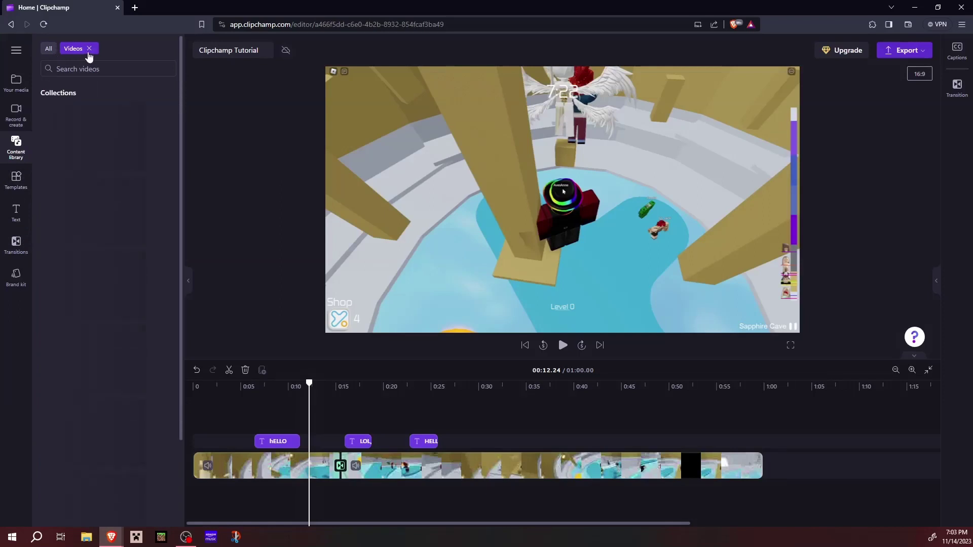
pyautogui.click(89, 49)
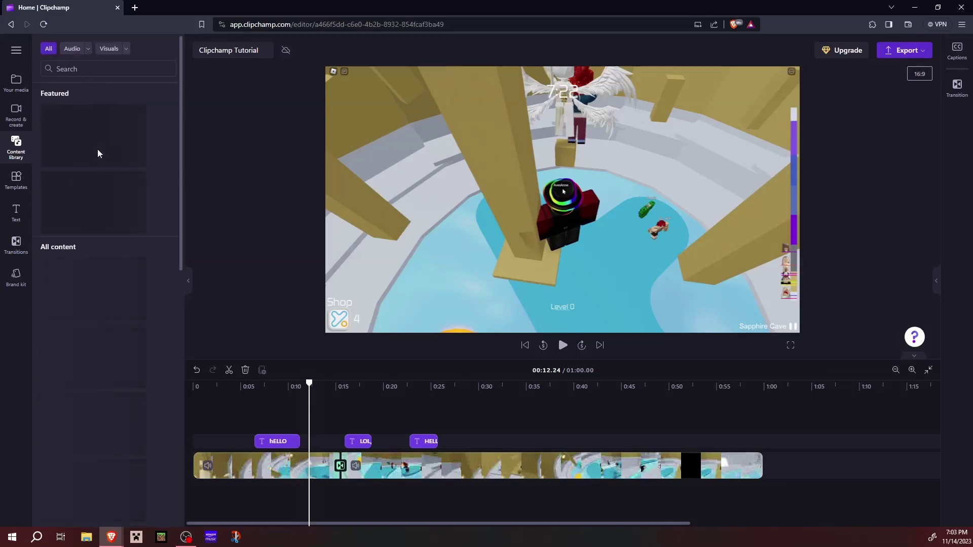
pyautogui.scroll(-4, 86, 276)
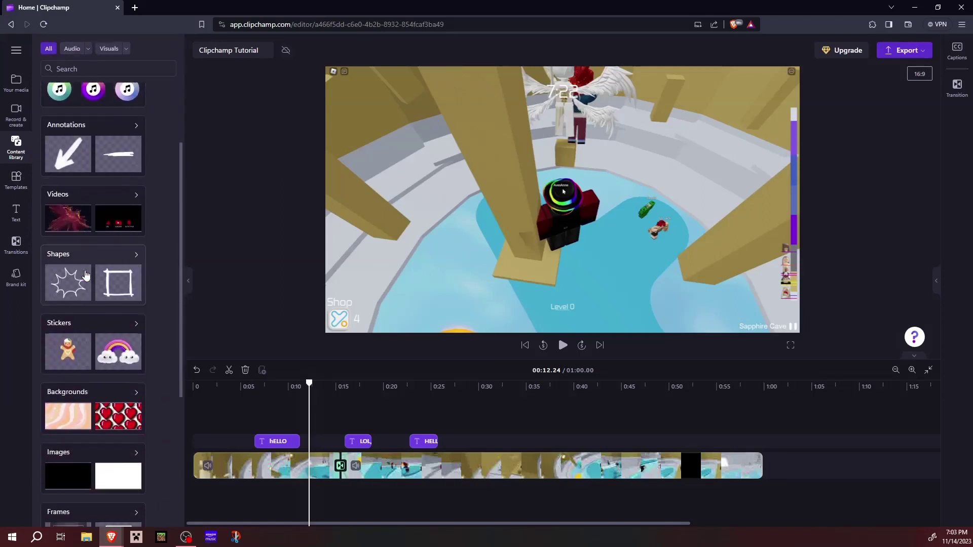
pyautogui.click(117, 216)
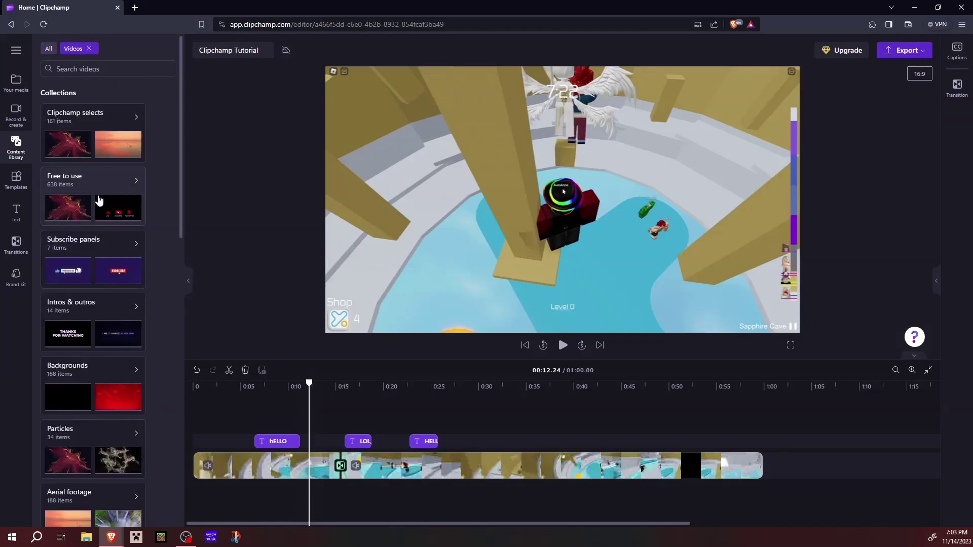
pyautogui.click(108, 246)
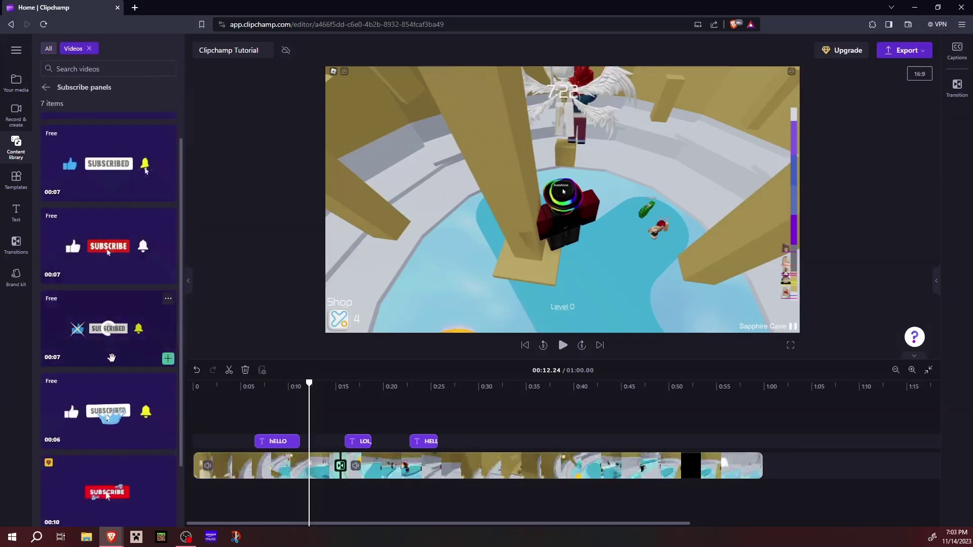
pyautogui.moveTo(100, 345); pyautogui.dragTo(576, 494)
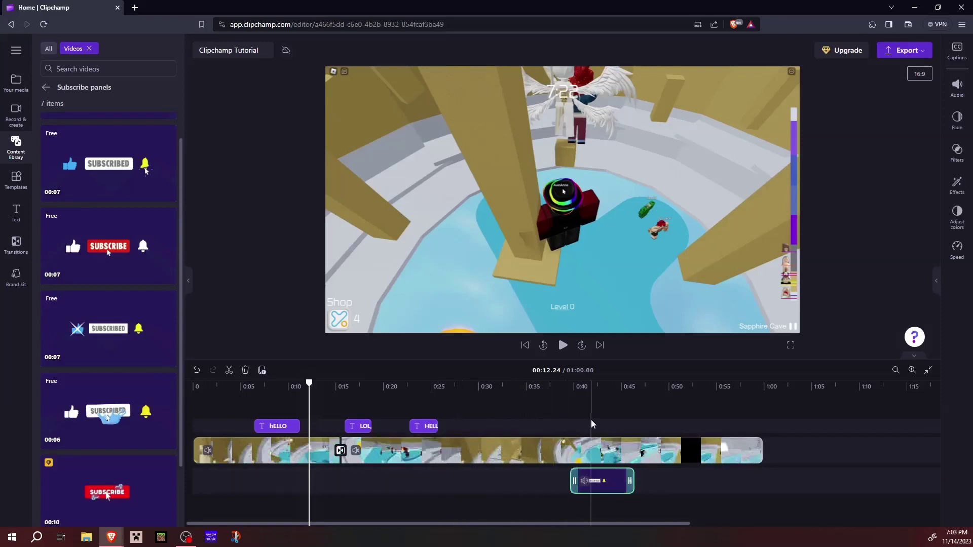
pyautogui.moveTo(602, 481); pyautogui.dragTo(609, 392)
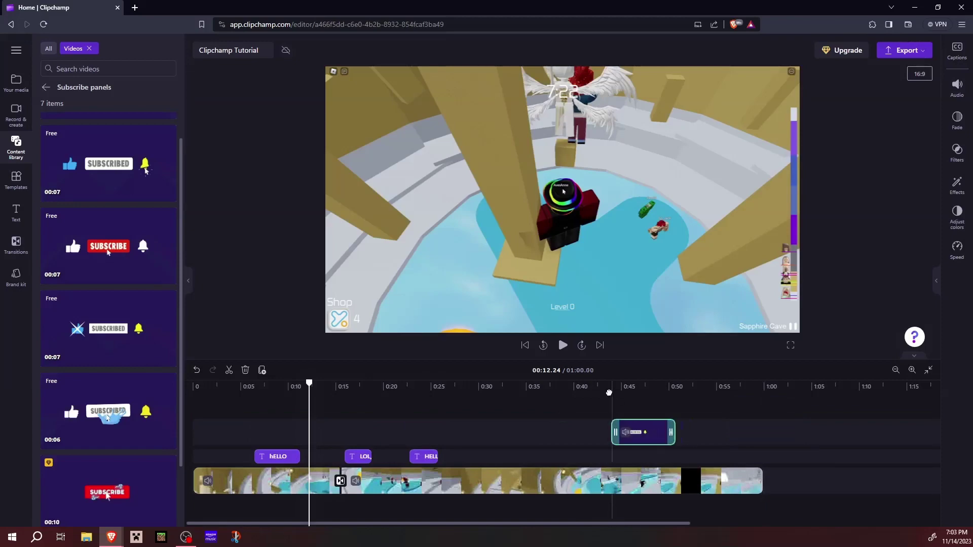
# - Play the subscribe panel overlay over the gameplay from just before its start to 00:51.59
pyautogui.click(605, 408)
pyautogui.click(562, 346)
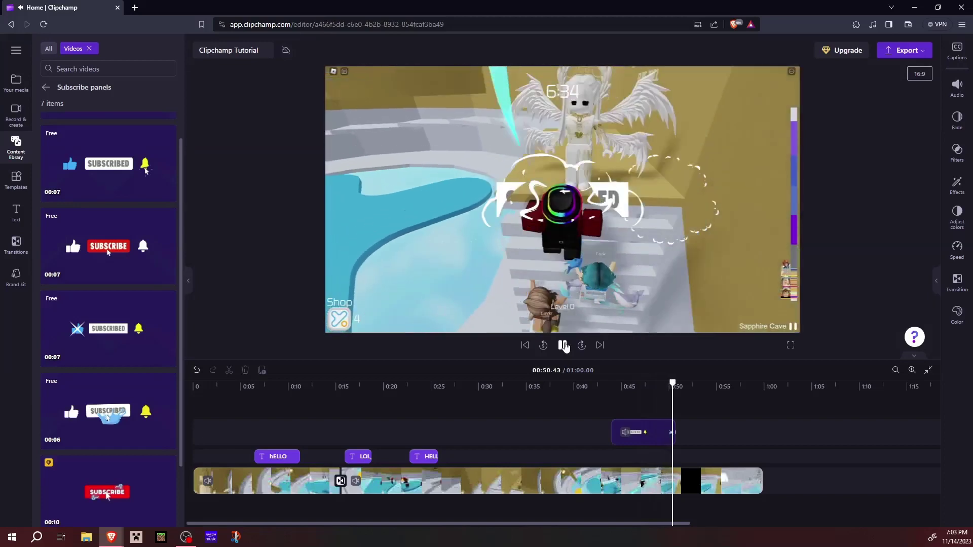
pyautogui.click(562, 346)
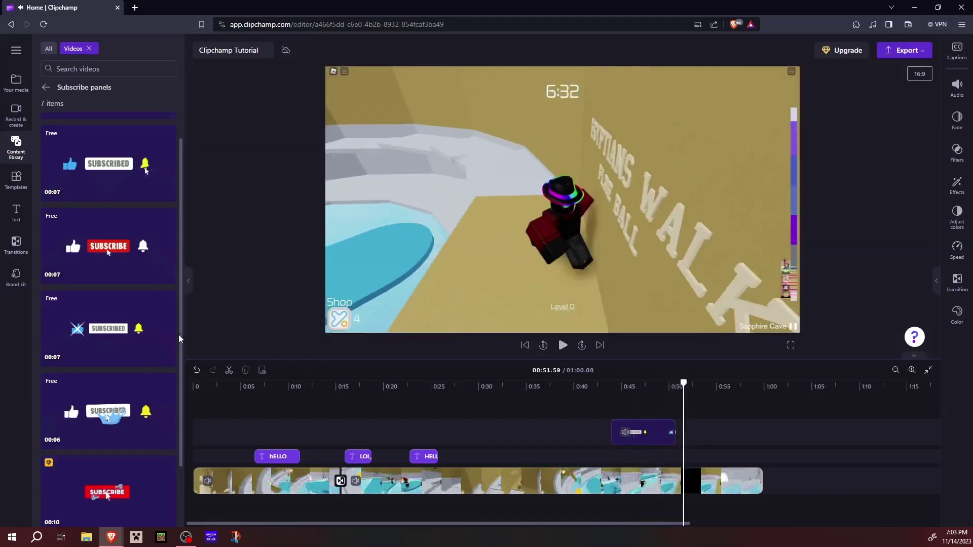
# - Review the media, recording and creation, content library, templates, text, transitions and brand kit sections
pyautogui.click(16, 82)
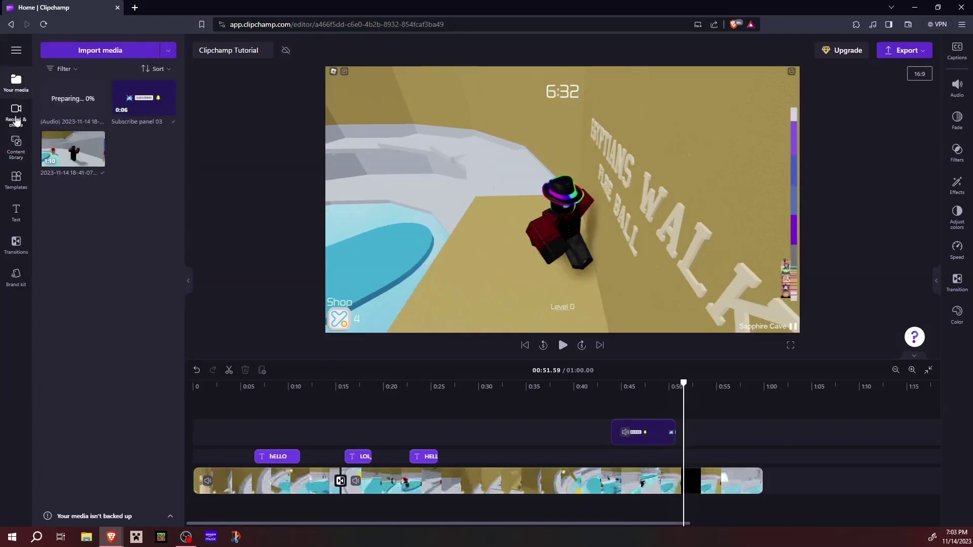
pyautogui.click(15, 114)
pyautogui.click(16, 180)
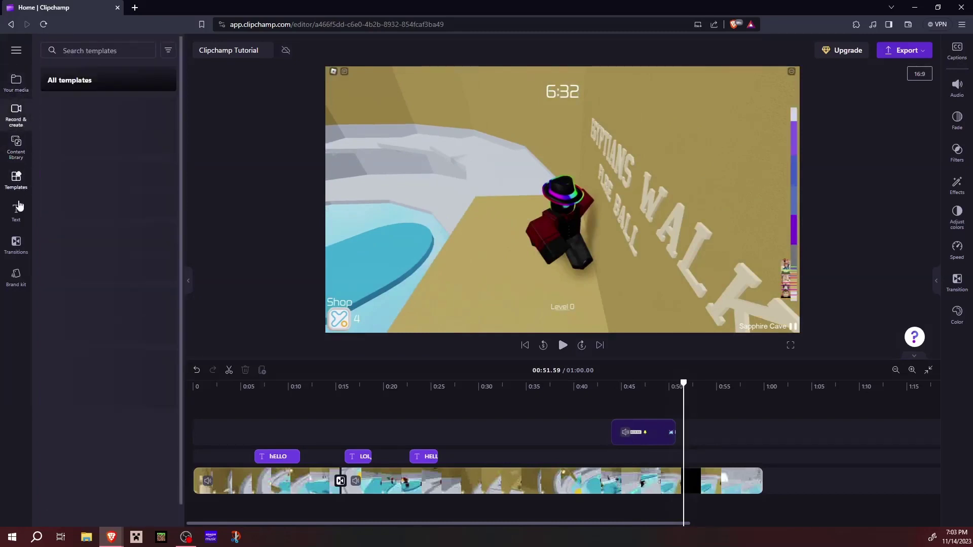
pyautogui.click(17, 211)
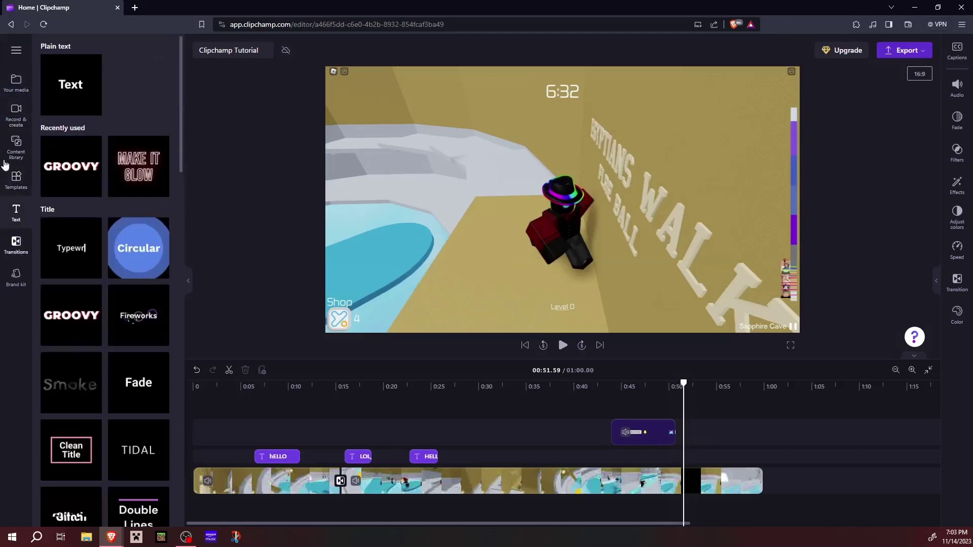
pyautogui.click(16, 84)
pyautogui.click(16, 112)
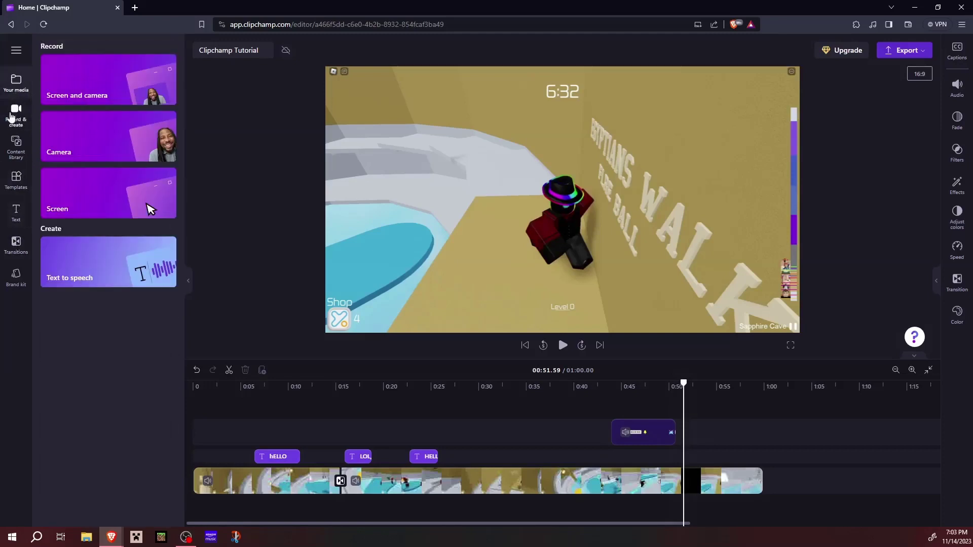
pyautogui.click(19, 146)
pyautogui.click(21, 191)
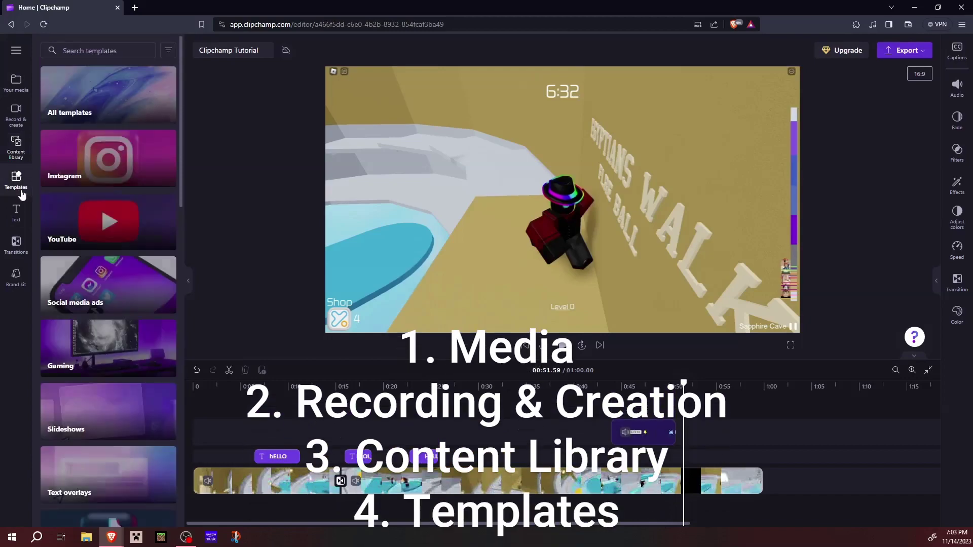
pyautogui.click(16, 212)
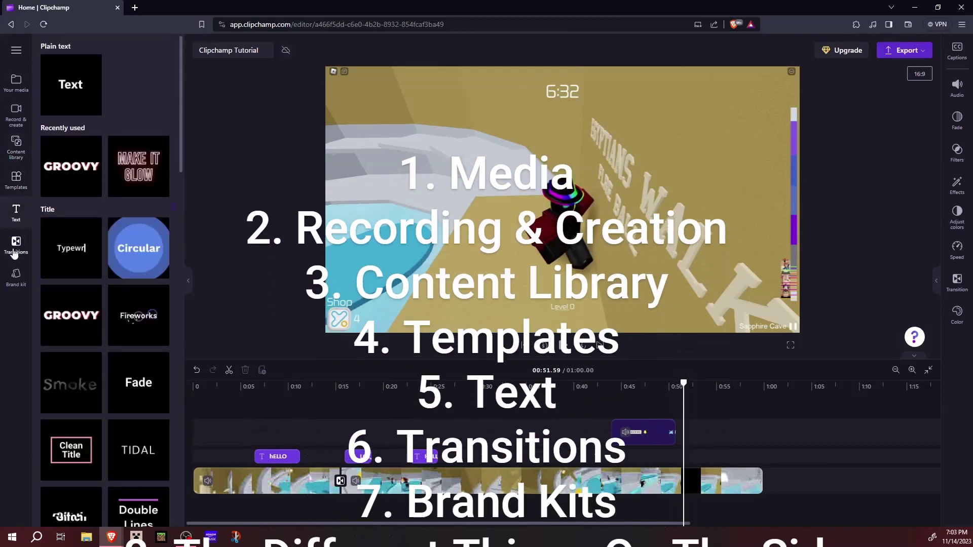
pyautogui.click(15, 248)
pyautogui.click(15, 277)
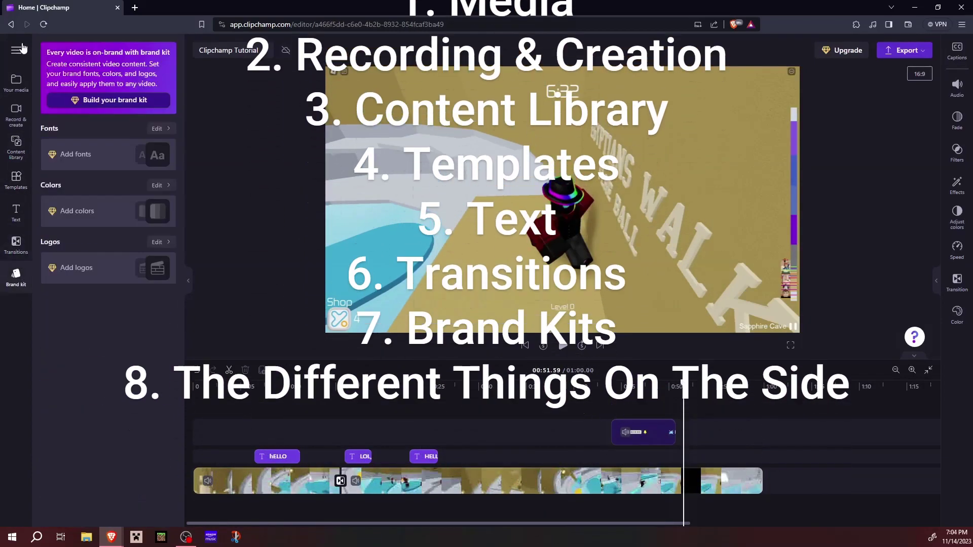
# - Return to the project's own media and move the playhead to the end of the timeline at 01:00.00
pyautogui.click(16, 82)
pyautogui.click(643, 426)
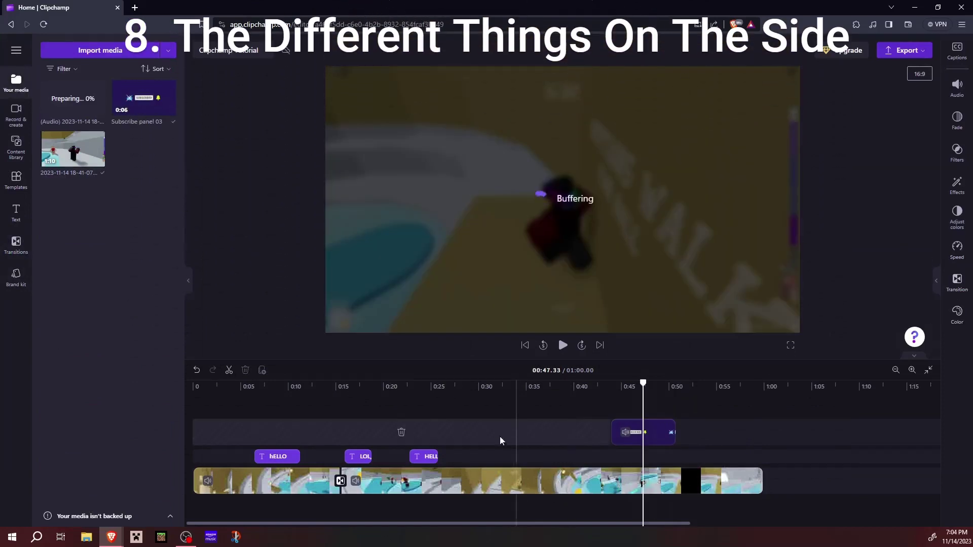
pyautogui.click(780, 412)
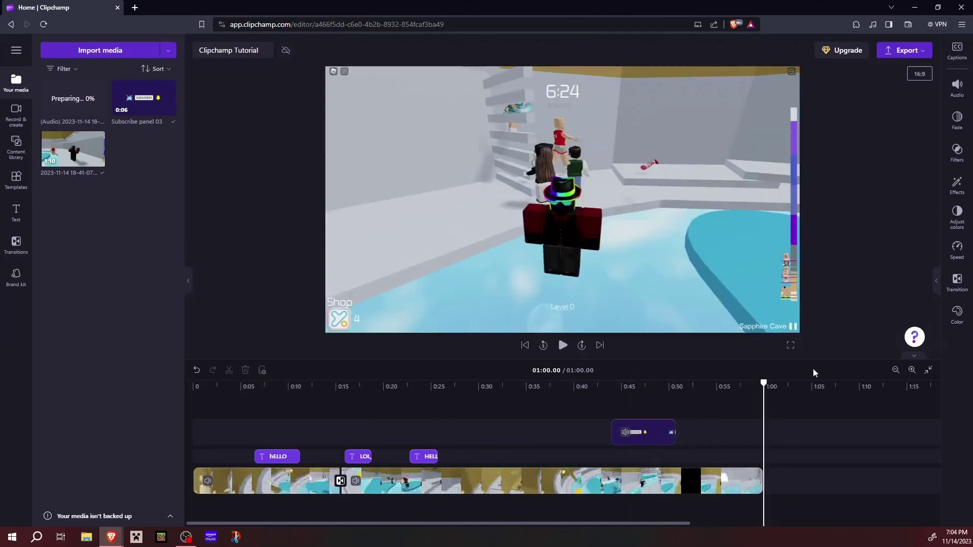